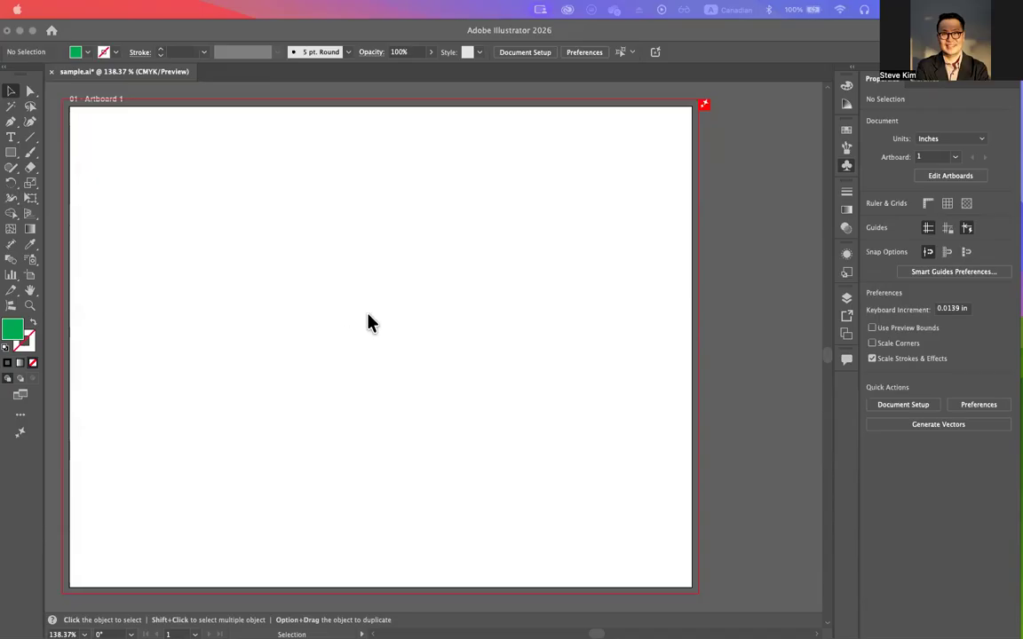
{"action": "left_click", "coordinate": [209, 32]}
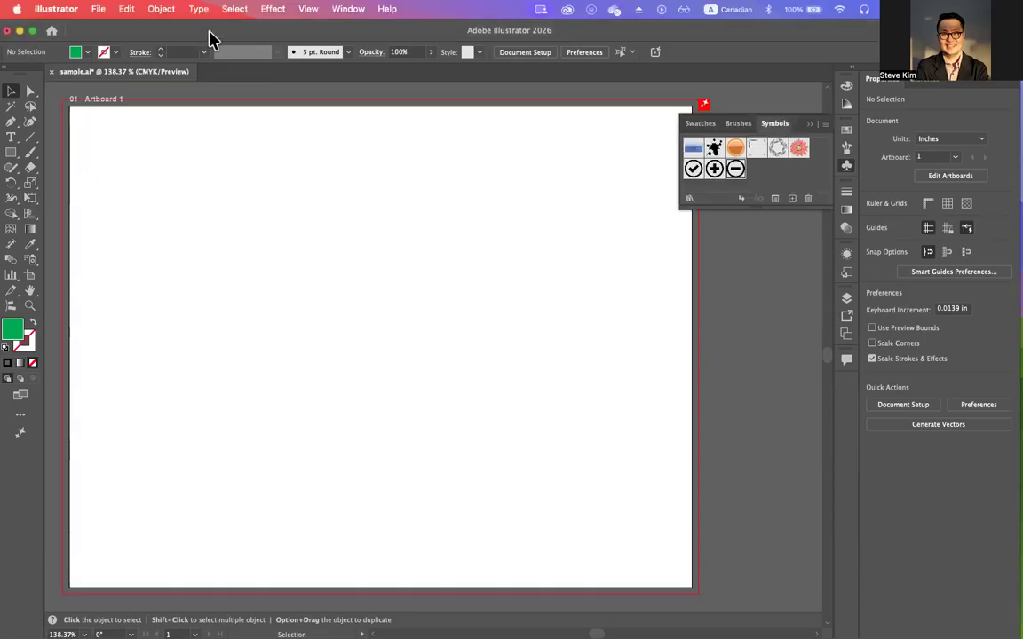
{"action": "left_click_drag", "start_coordinate": [210, 33], "coordinate": [212, 35]}
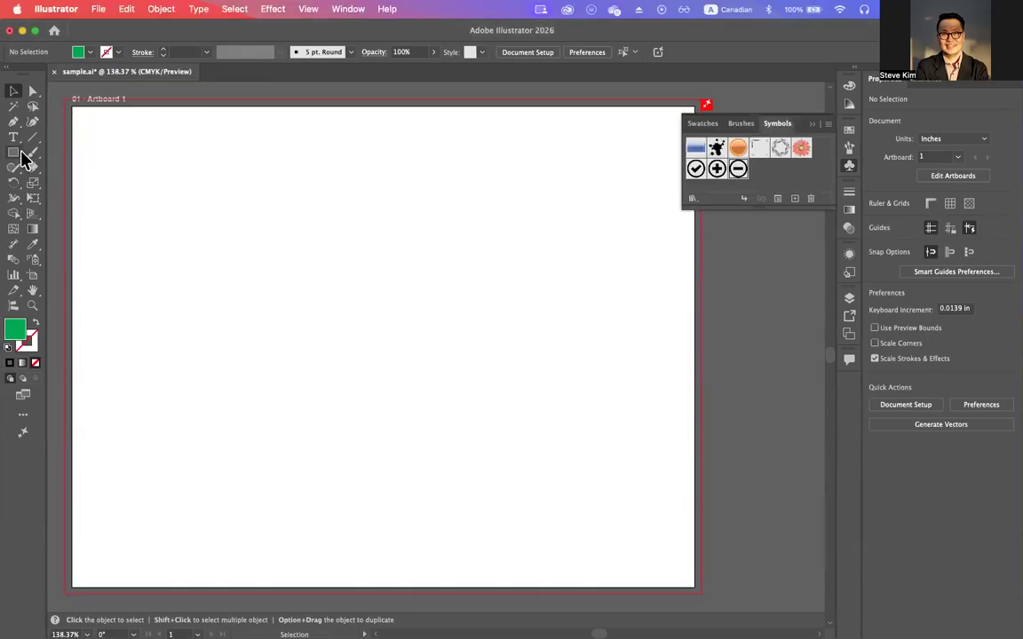
{"action": "left_click", "coordinate": [13, 155]}
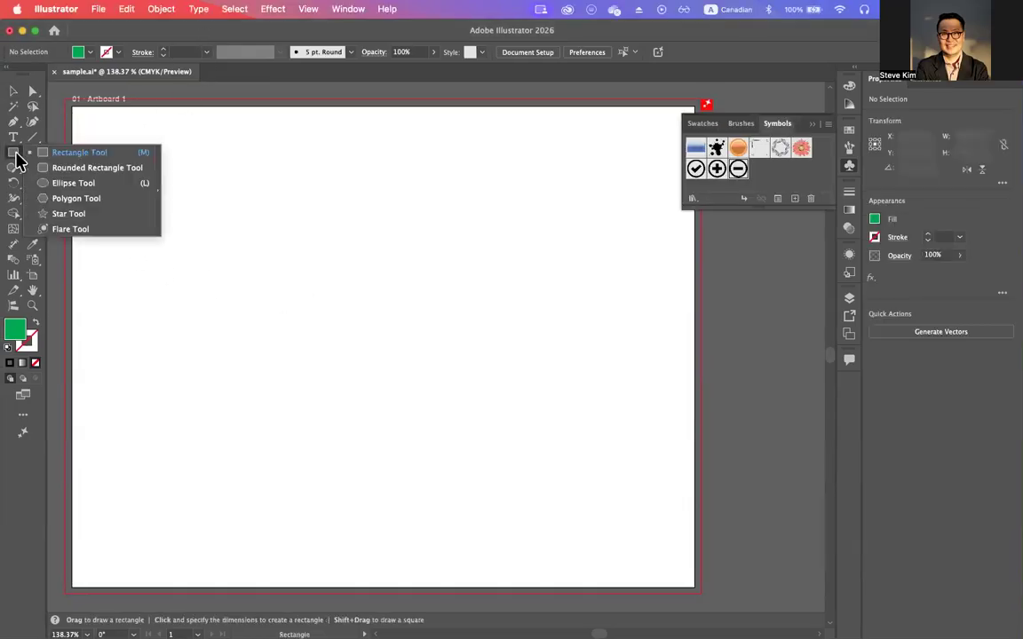
{"action": "left_click", "coordinate": [71, 183]}
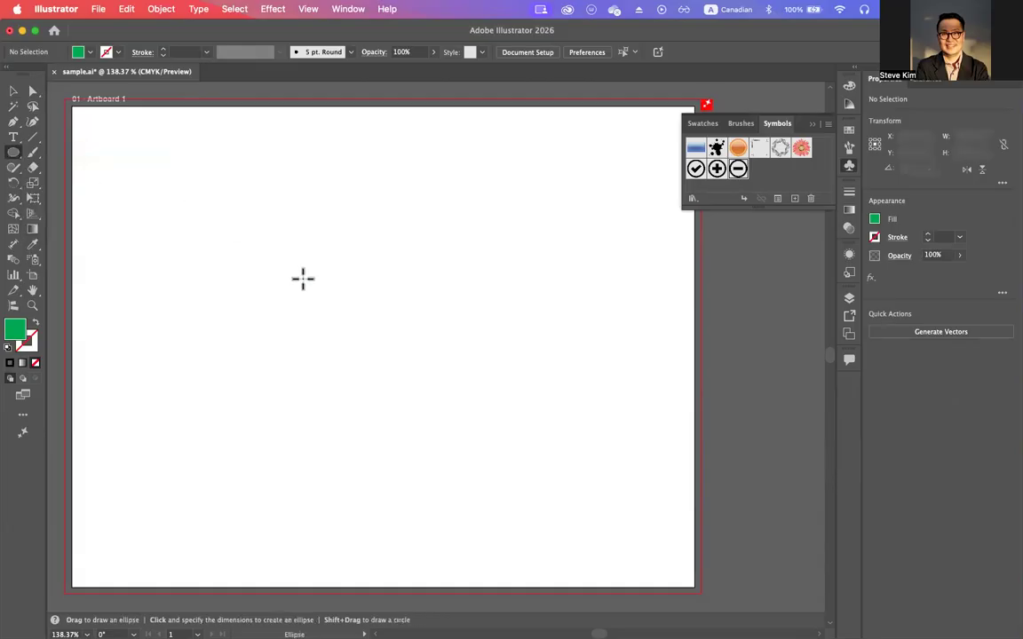
{"action": "mouse_move", "coordinate": [289, 260]}
{"action": "left_mouse_down"}
{"action": "mouse_move", "coordinate": [475, 422]}
{"action": "mouse_move", "coordinate": [527, 455]}
{"action": "mouse_move", "coordinate": [492, 388]}
{"action": "left_mouse_up"}
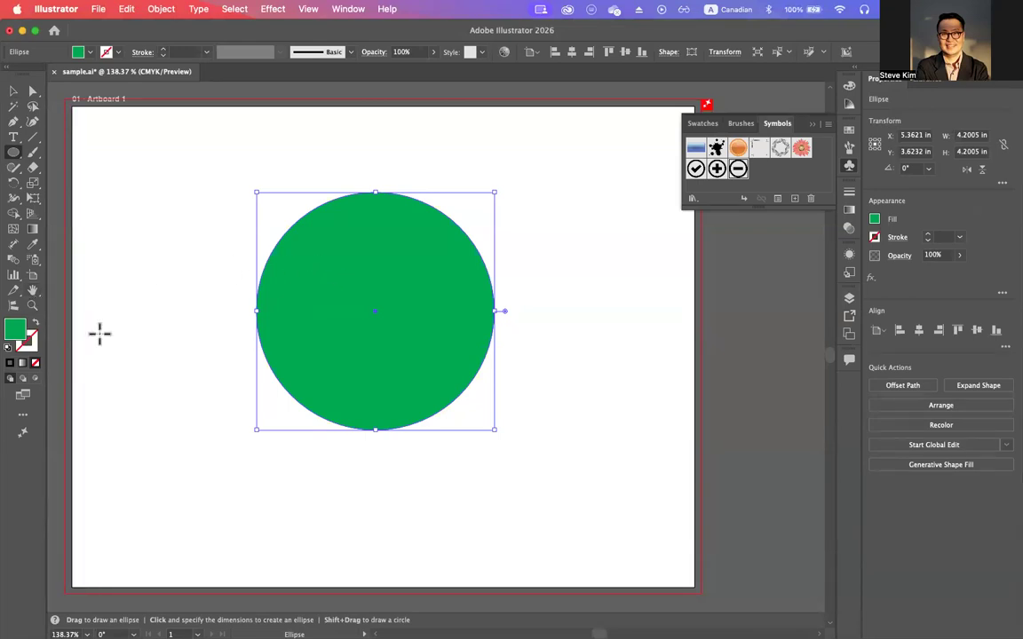
{"action": "key", "text": "Delete"}
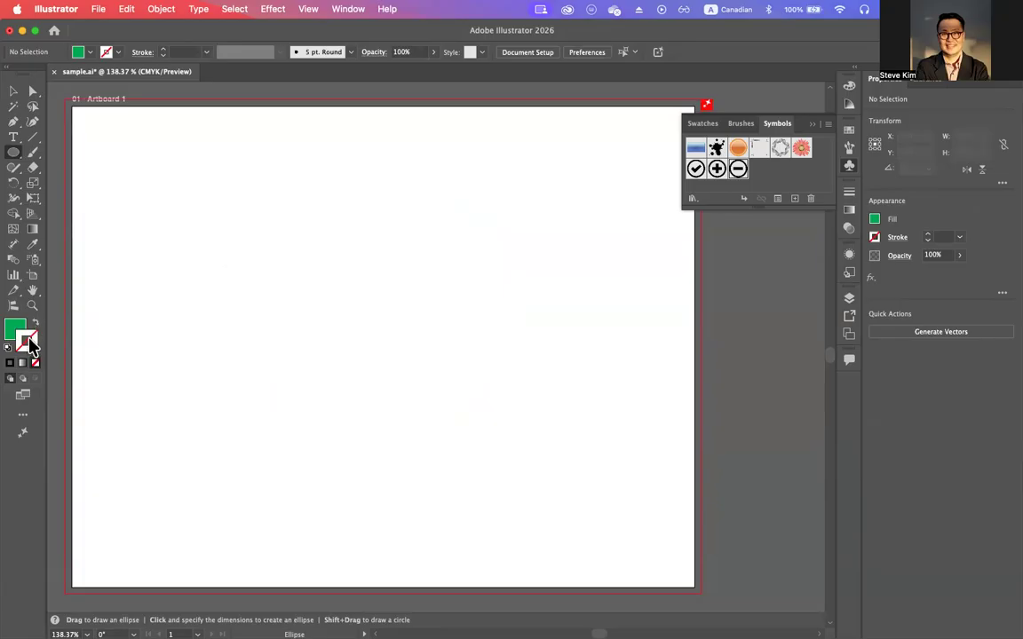
Step: Restore the default white fill and black stroke, and draw two concentric circles about 4.67 in and 2.6 in wide
{"action": "key", "text": "d"}
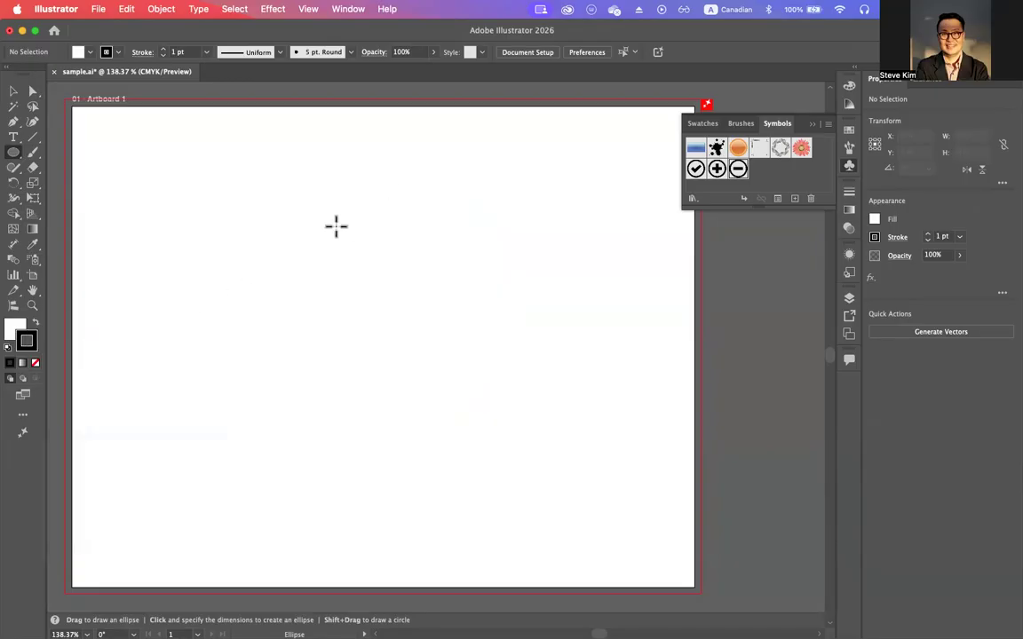
{"action": "mouse_move", "coordinate": [309, 213]}
{"action": "left_mouse_down"}
{"action": "mouse_move", "coordinate": [564, 480]}
{"action": "mouse_move", "coordinate": [482, 457]}
{"action": "left_mouse_up"}
{"action": "left_click_drag", "start_coordinate": [287, 256], "coordinate": [434, 387]}
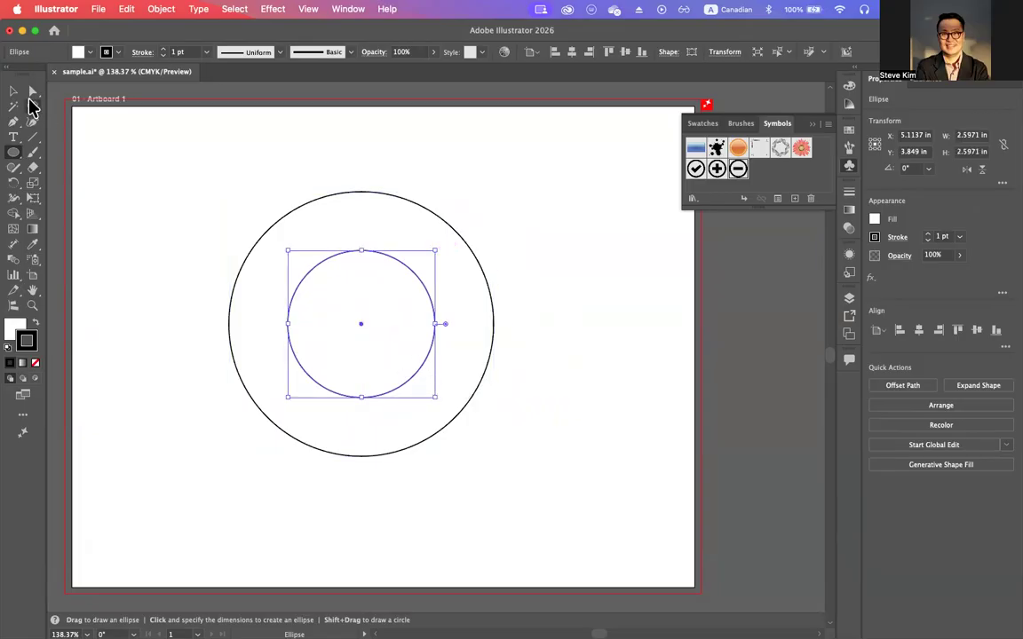
Step: Draw a 45° diagonal line across both circles, spanning about 5.98 in horizontally and vertically, rising to the right
{"action": "left_click", "coordinate": [13, 91]}
{"action": "left_click_drag", "start_coordinate": [369, 357], "coordinate": [537, 469]}
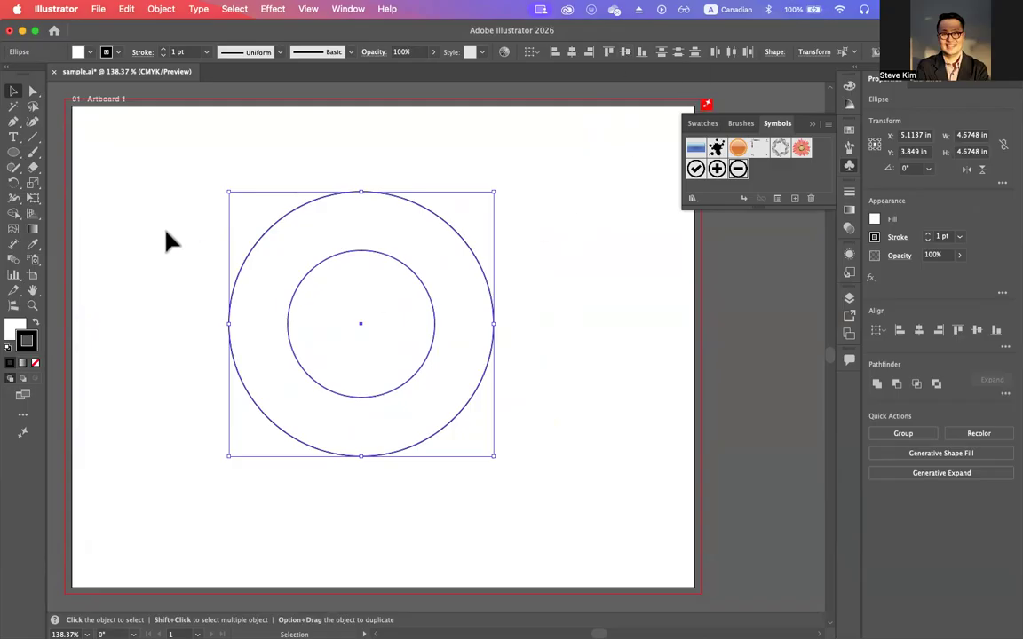
{"action": "left_click", "coordinate": [35, 140]}
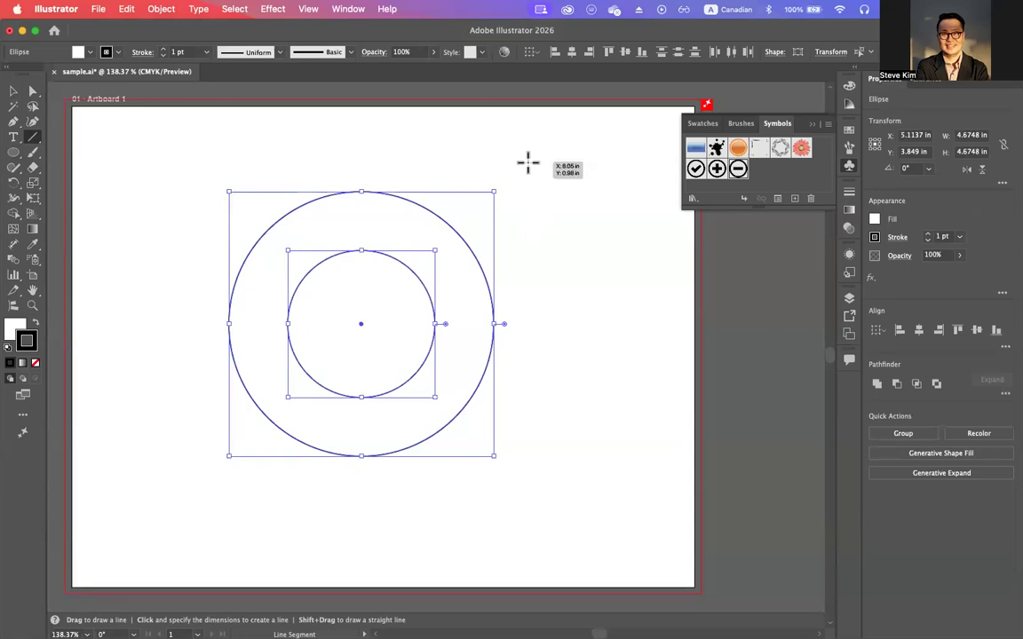
{"action": "mouse_move", "coordinate": [528, 162]}
{"action": "left_mouse_down"}
{"action": "mouse_move", "coordinate": [360, 308]}
{"action": "mouse_move", "coordinate": [180, 494]}
{"action": "left_mouse_up"}
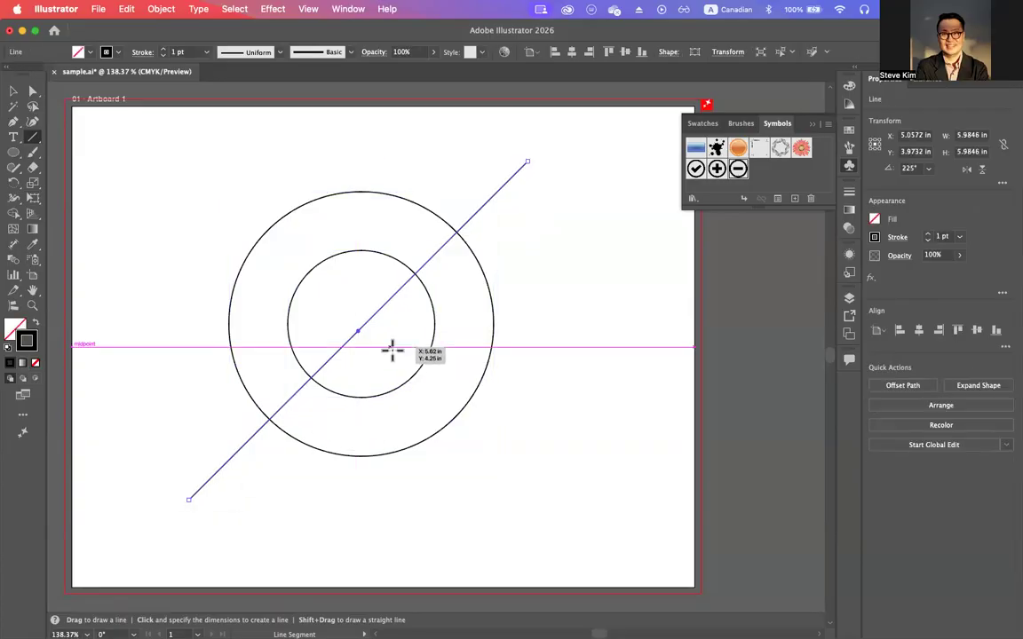
Step: Centre the diagonal line and both circles on each other horizontally and vertically
{"action": "left_click", "coordinate": [13, 91]}
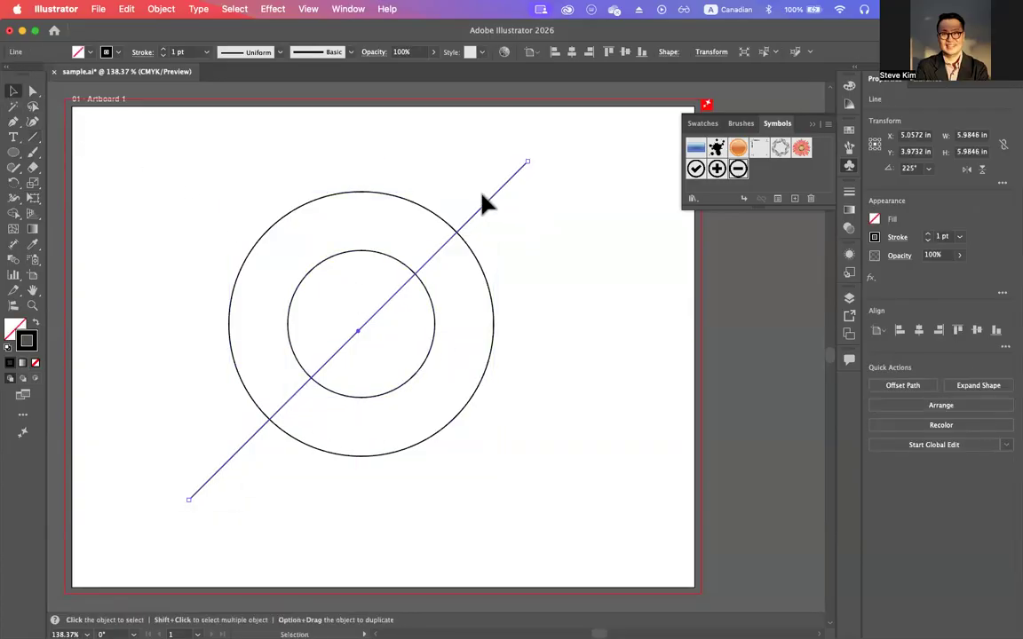
{"action": "left_click_drag", "start_coordinate": [484, 201], "coordinate": [501, 221]}
{"action": "left_click", "coordinate": [213, 187]}
{"action": "left_click_drag", "start_coordinate": [177, 172], "coordinate": [592, 526]}
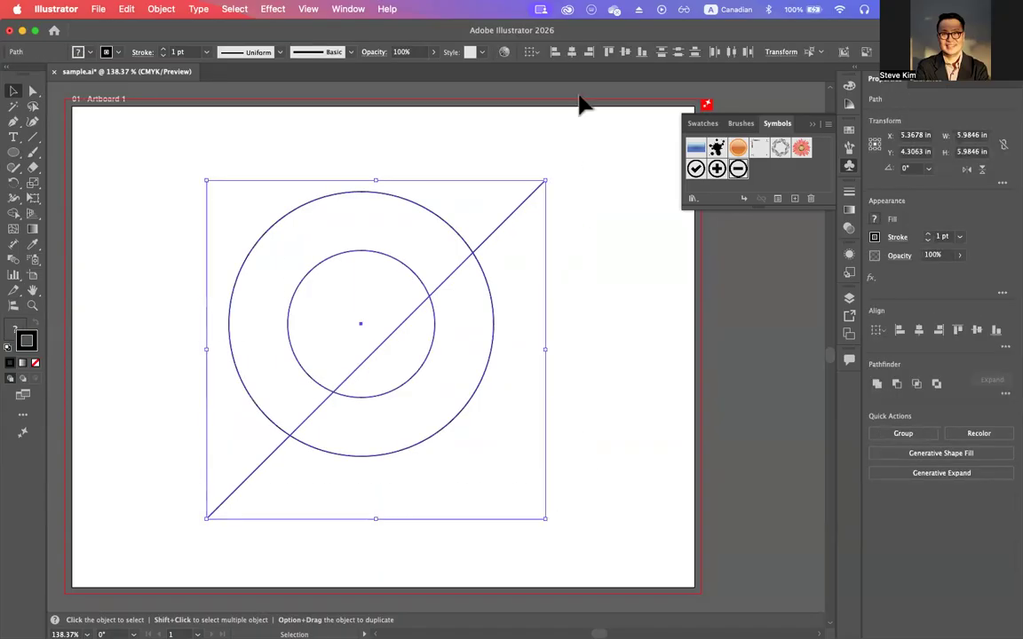
{"action": "left_click", "coordinate": [573, 55]}
{"action": "left_click", "coordinate": [629, 55]}
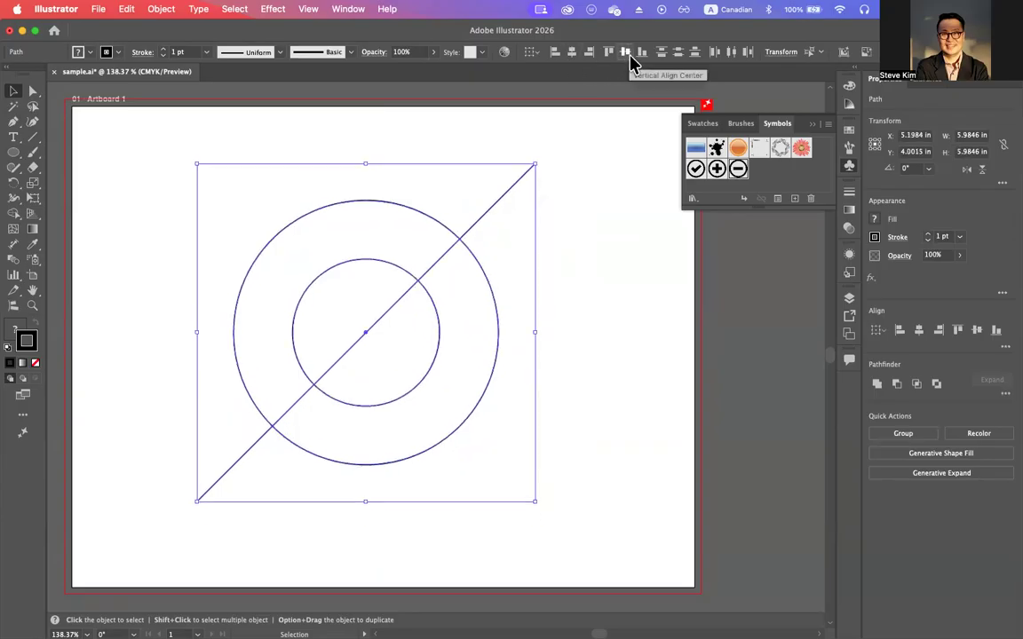
{"action": "left_click", "coordinate": [530, 201]}
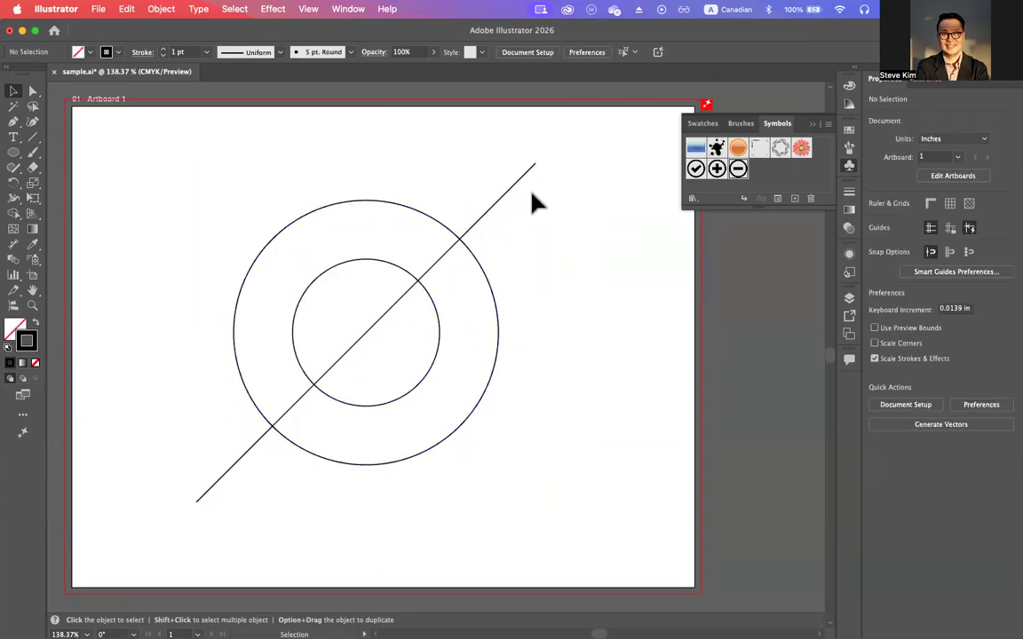
Step: Reflect the diagonal line across the vertical axis as a copy to form an X through the circles
{"action": "left_click", "coordinate": [512, 190]}
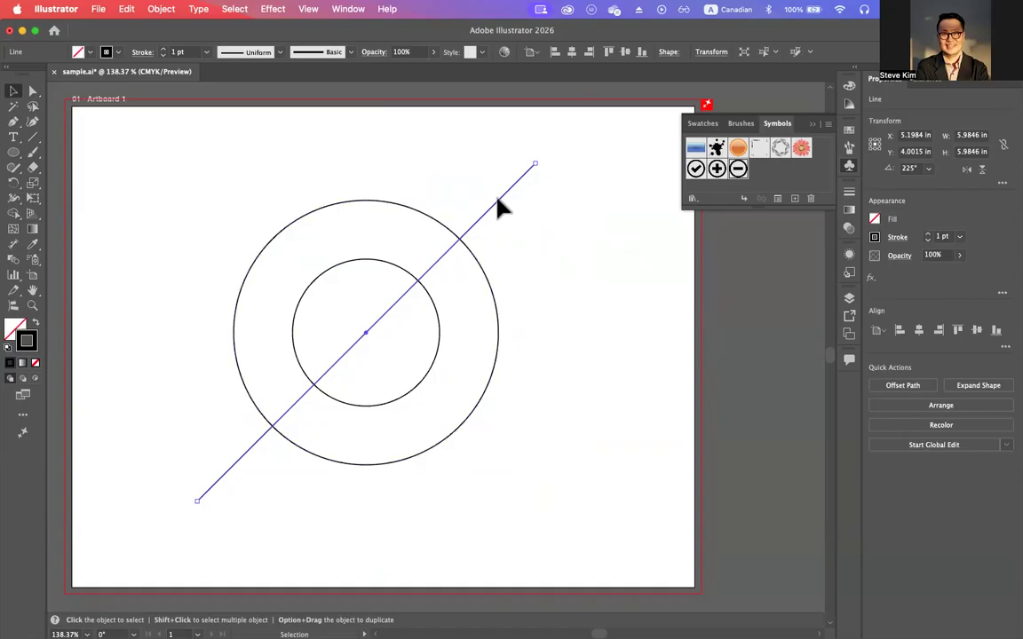
{"action": "right_click", "coordinate": [497, 206]}
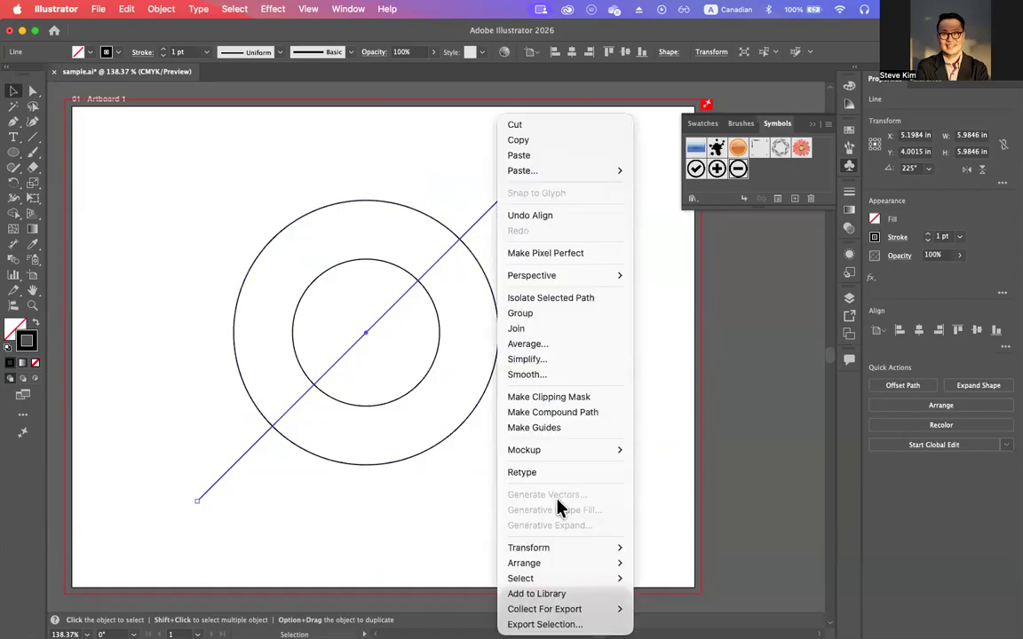
{"action": "mouse_move", "coordinate": [561, 548]}
{"action": "left_click", "coordinate": [657, 549]}
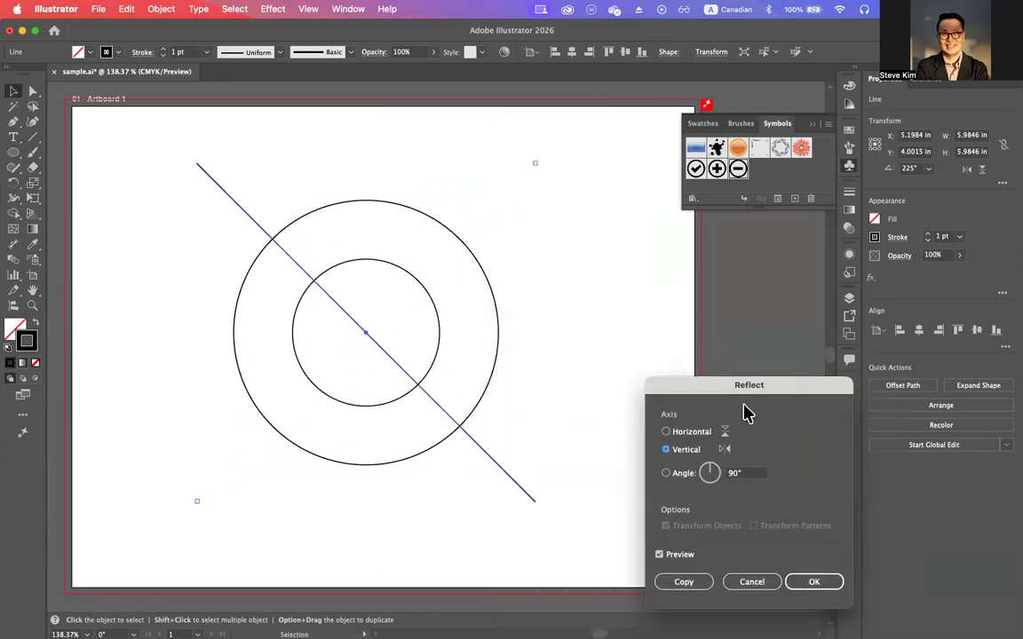
{"action": "left_click_drag", "start_coordinate": [744, 411], "coordinate": [553, 240]}
{"action": "left_click", "coordinate": [537, 444]}
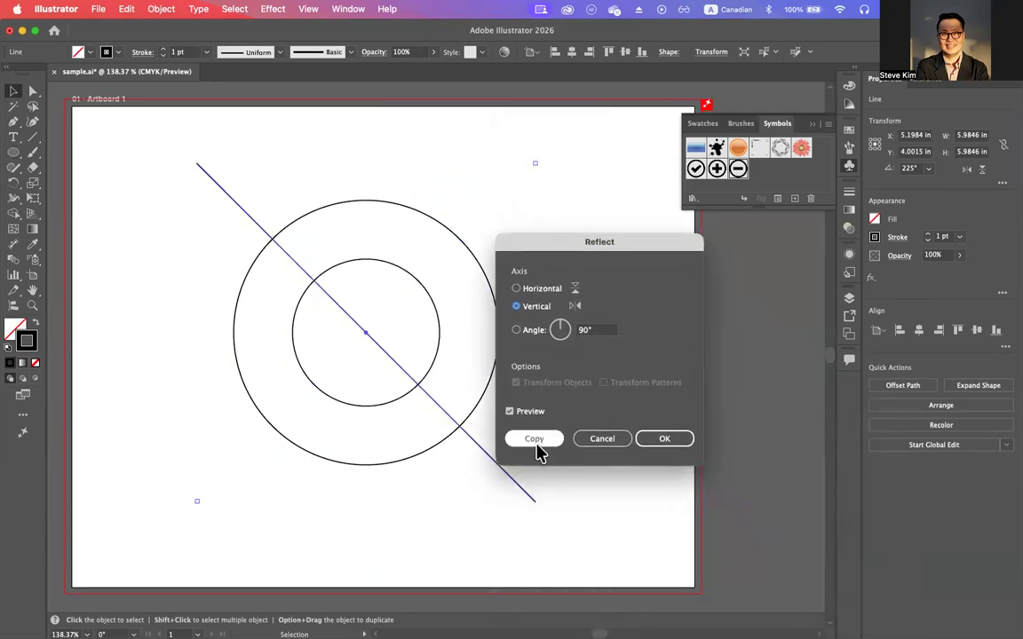
{"action": "left_click", "coordinate": [536, 444]}
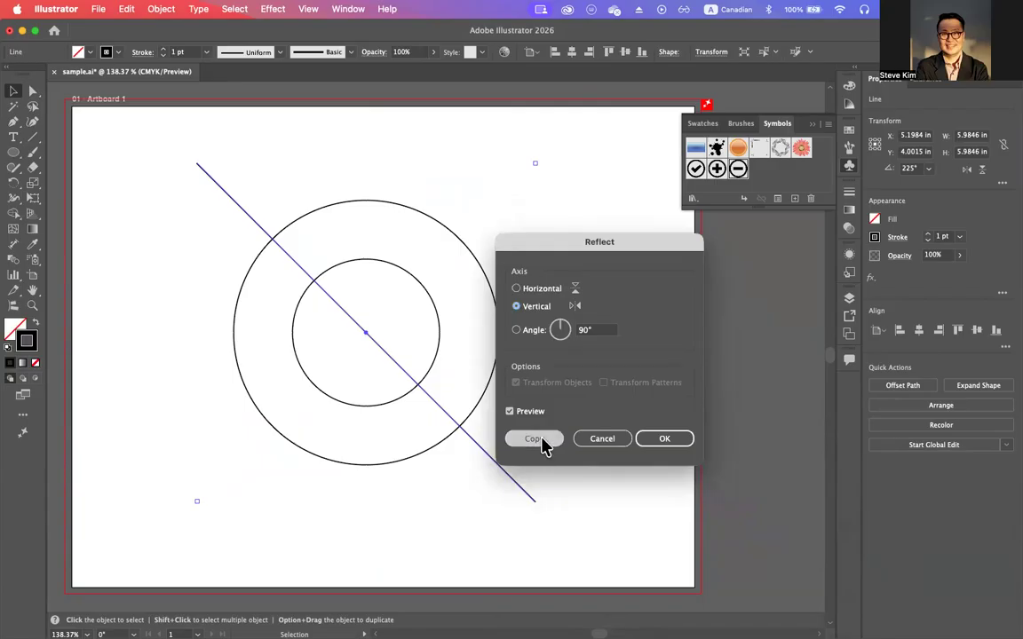
{"action": "left_click", "coordinate": [489, 384], "text": "shift"}
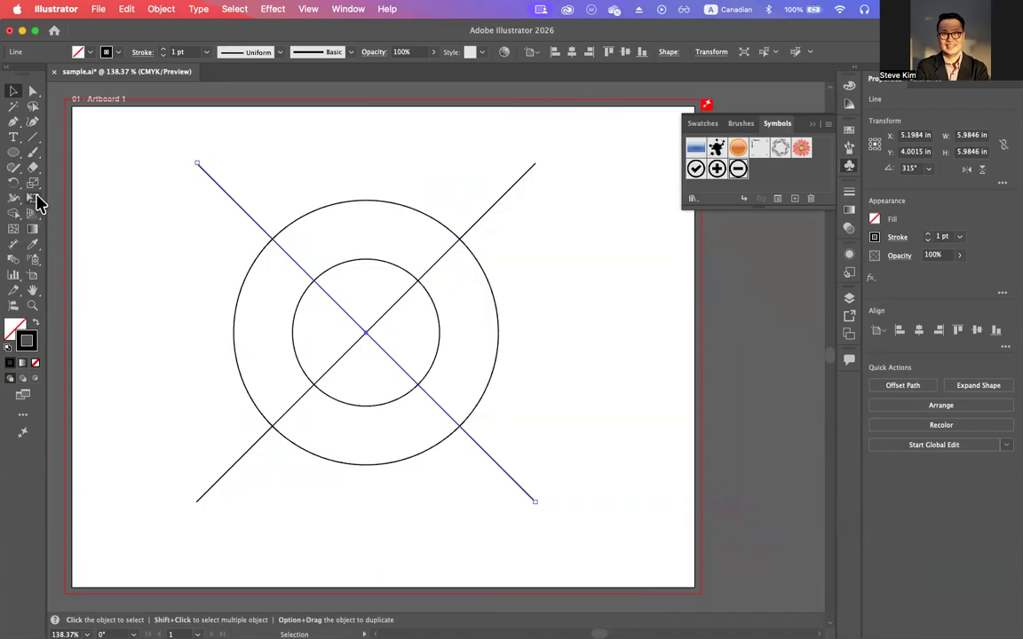
Step: Draw a vertical line about 6.93 in long and a horizontal line about 8.46 in long through the circles' centre
{"action": "left_click", "coordinate": [33, 137]}
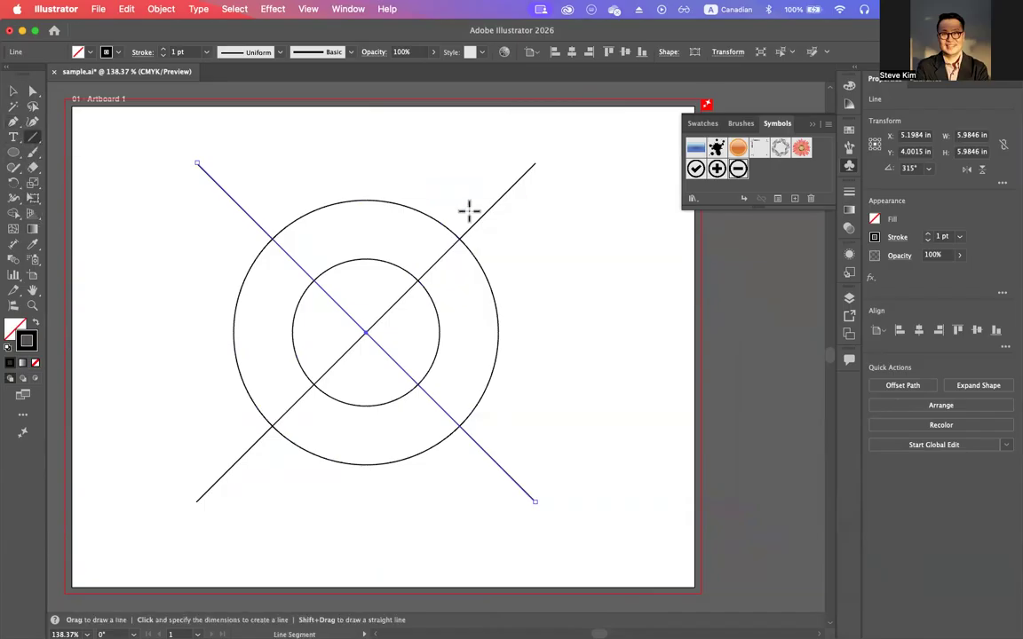
{"action": "left_click_drag", "start_coordinate": [366, 147], "coordinate": [356, 538]}
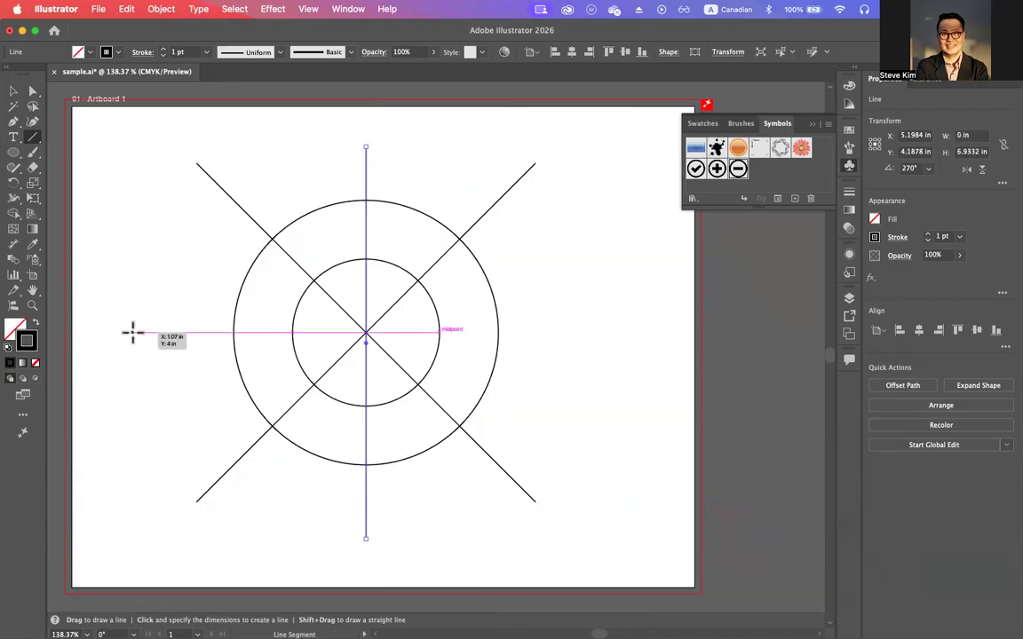
{"action": "left_click_drag", "start_coordinate": [126, 330], "coordinate": [602, 334]}
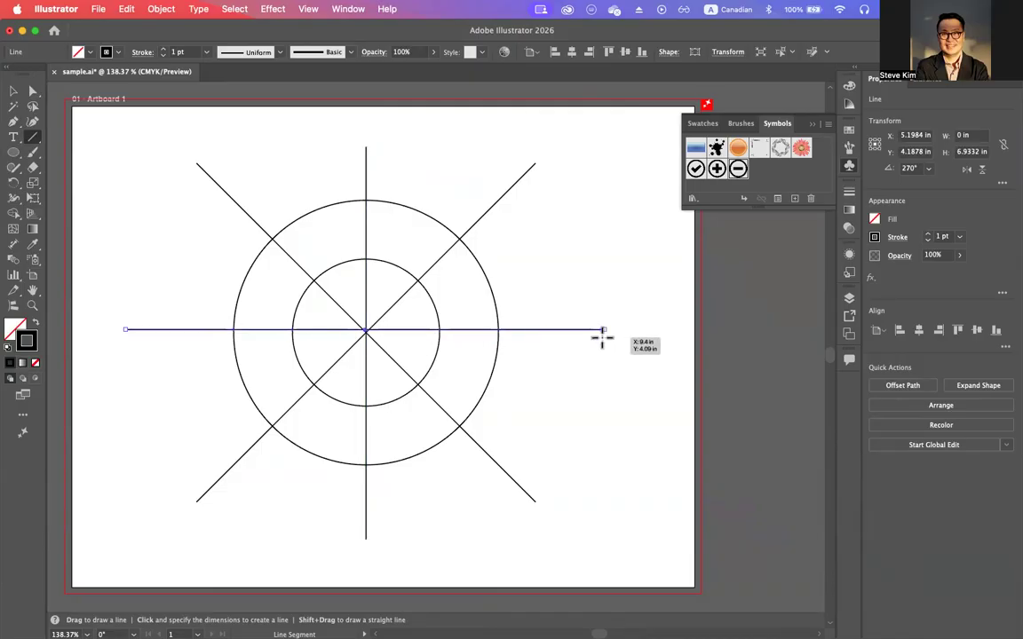
Step: Select all the lines and circles and align them to a common centre
{"action": "left_click", "coordinate": [13, 92]}
{"action": "left_click_drag", "start_coordinate": [141, 132], "coordinate": [620, 524]}
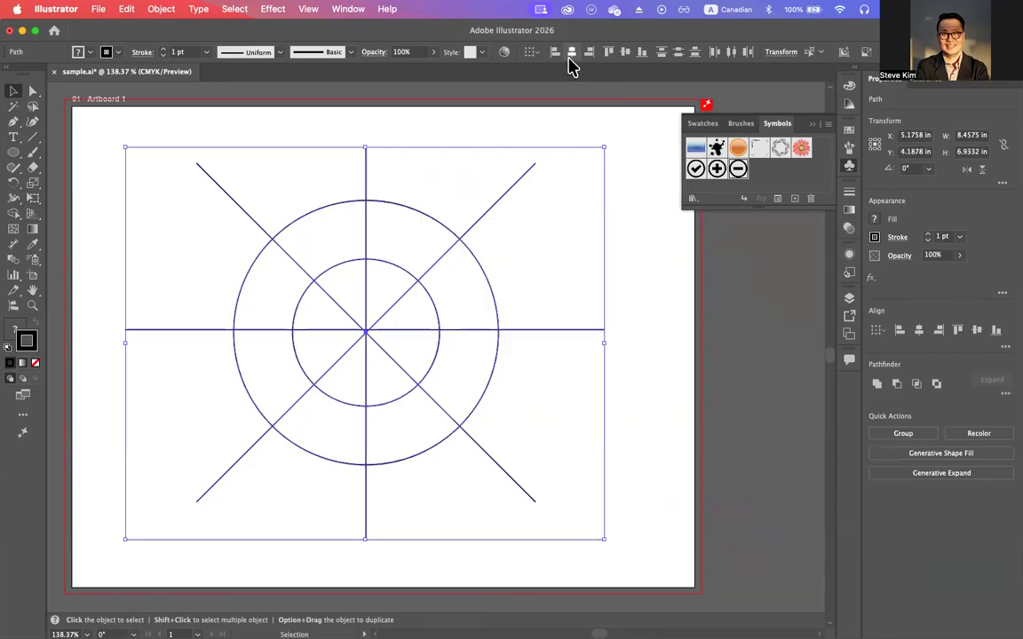
{"action": "left_click", "coordinate": [625, 55]}
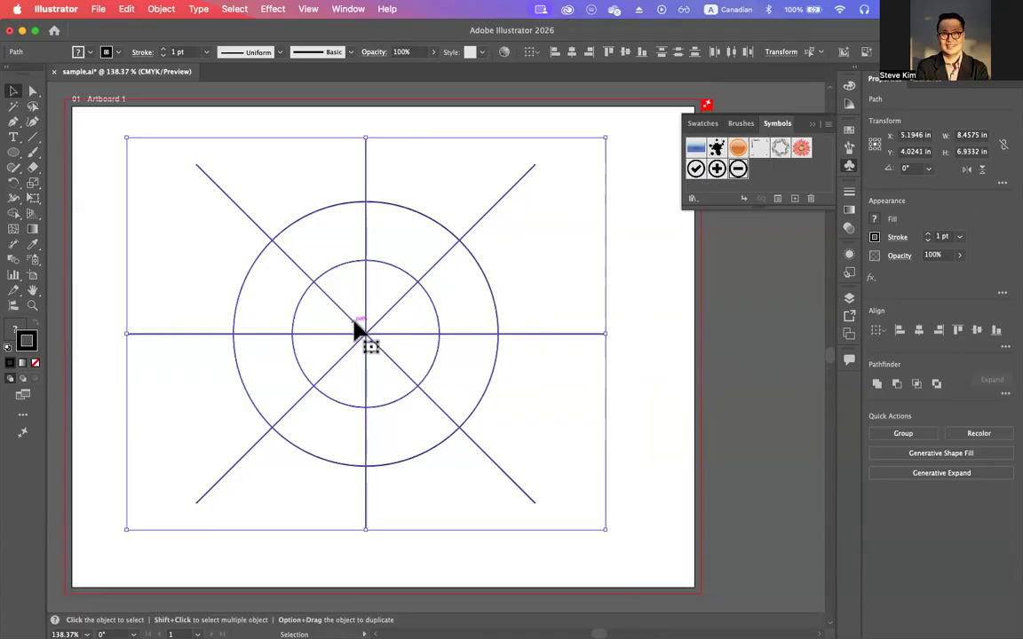
Step: Merge the inner circle's wedges into one shape with Shape Builder, and split the artwork into ring segments with Pathfinder Divide
{"action": "left_click", "coordinate": [16, 216]}
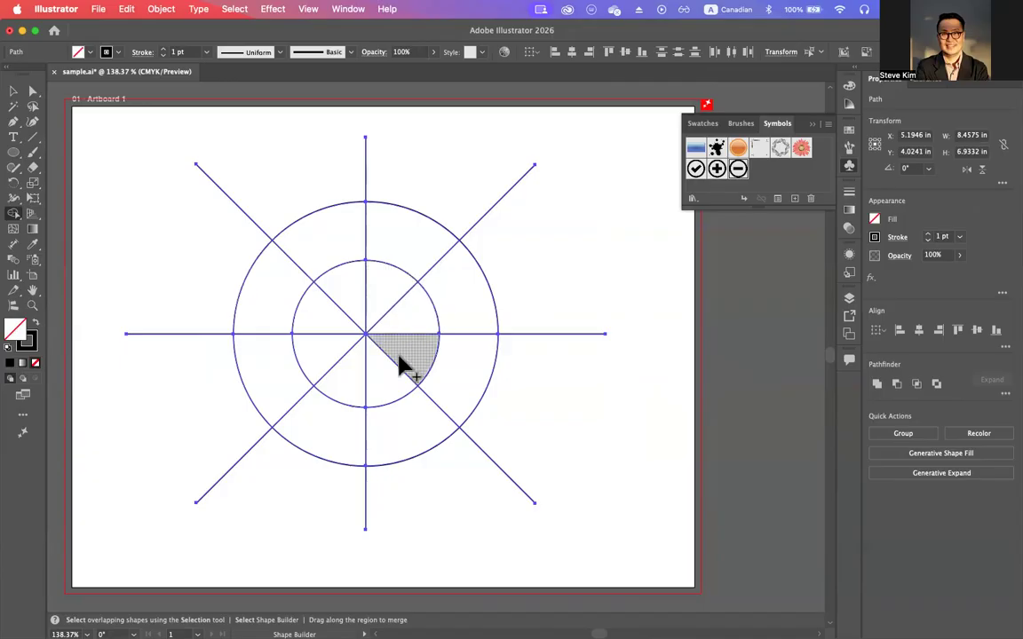
{"action": "mouse_move", "coordinate": [404, 345]}
{"action": "left_mouse_down"}
{"action": "mouse_move", "coordinate": [343, 306]}
{"action": "mouse_move", "coordinate": [339, 348]}
{"action": "mouse_move", "coordinate": [397, 365]}
{"action": "left_mouse_up"}
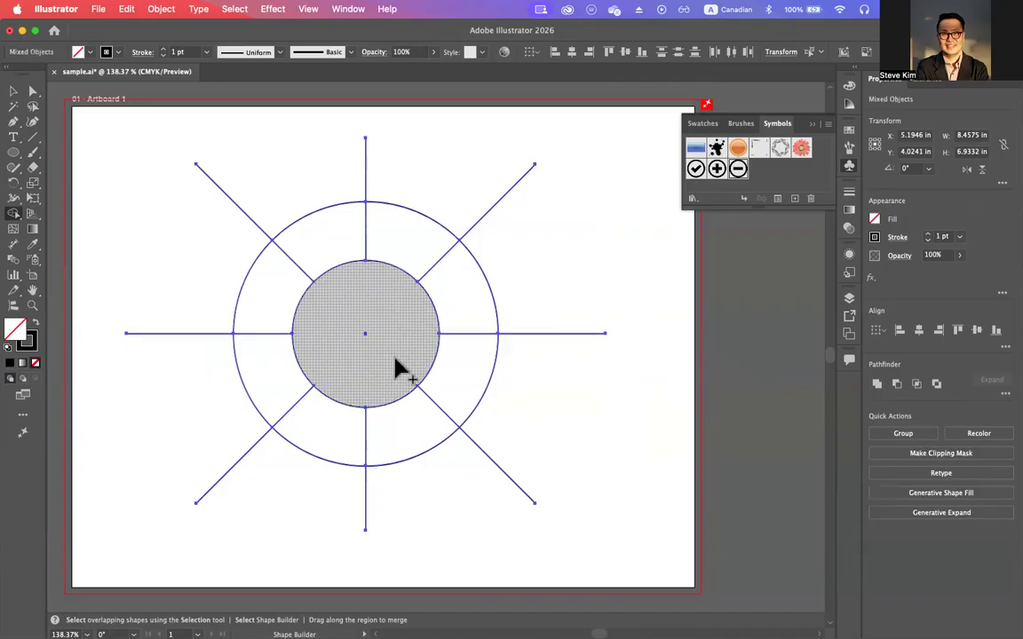
{"action": "left_click", "coordinate": [14, 91]}
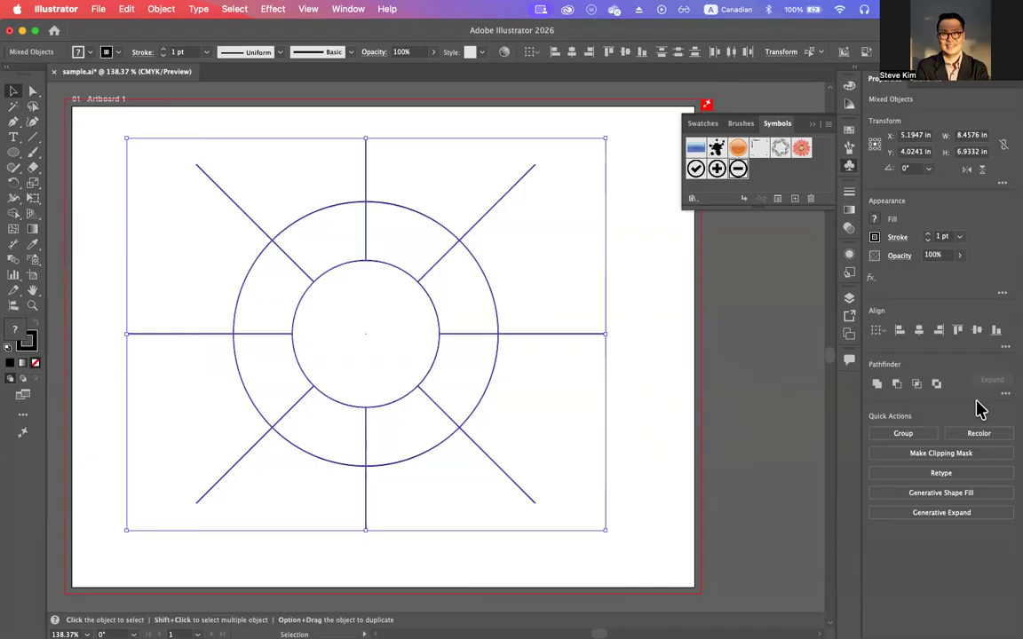
{"action": "left_click", "coordinate": [1003, 394]}
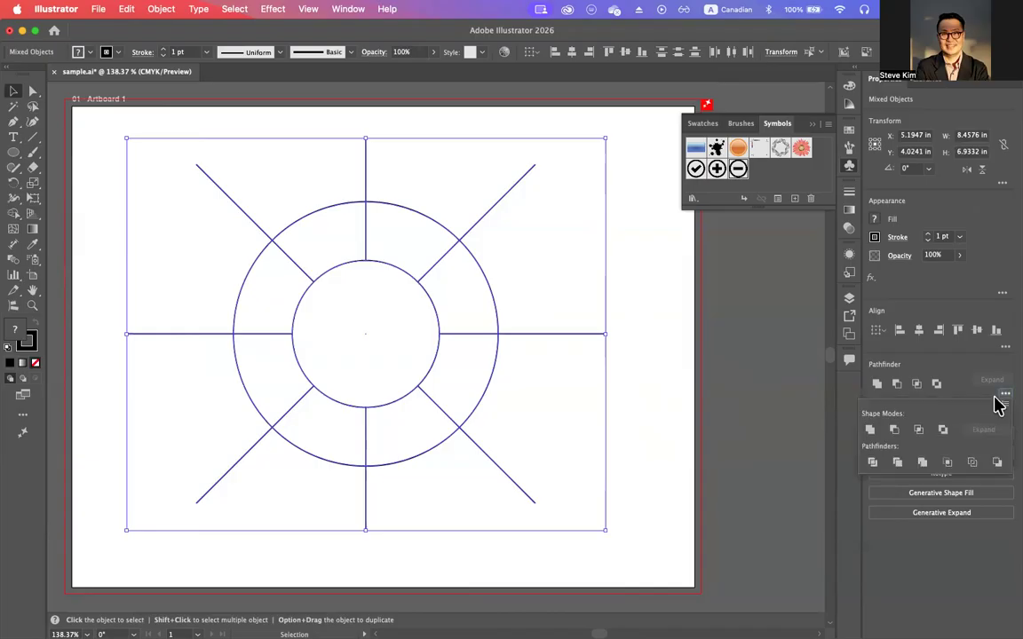
{"action": "left_click", "coordinate": [872, 465]}
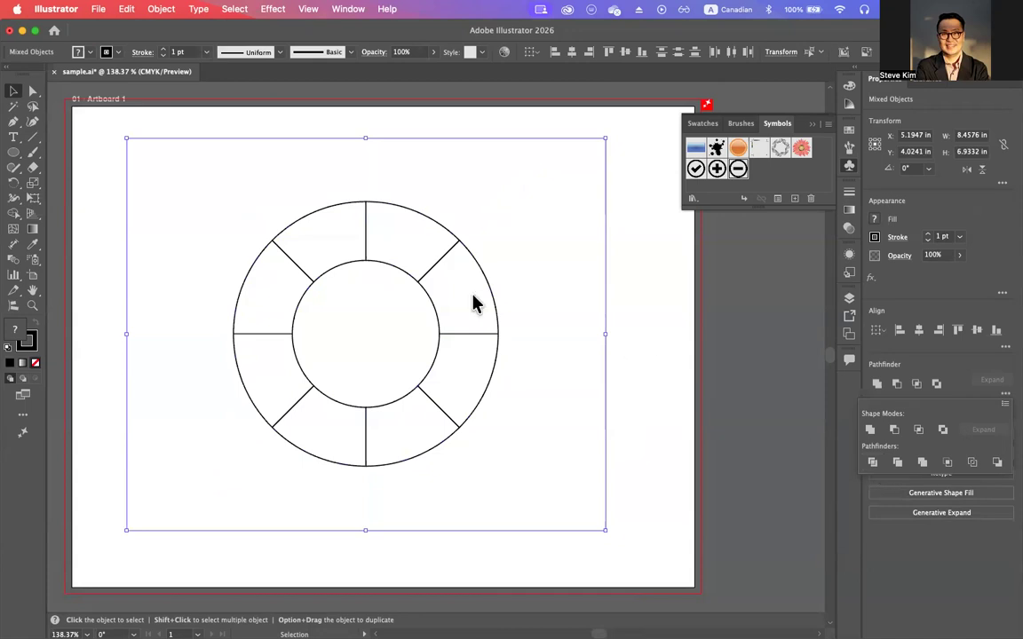
Step: Fill the ring segment just left of the vertical centre line at the top with light blue
{"action": "left_click", "coordinate": [470, 342]}
{"action": "left_click", "coordinate": [471, 311]}
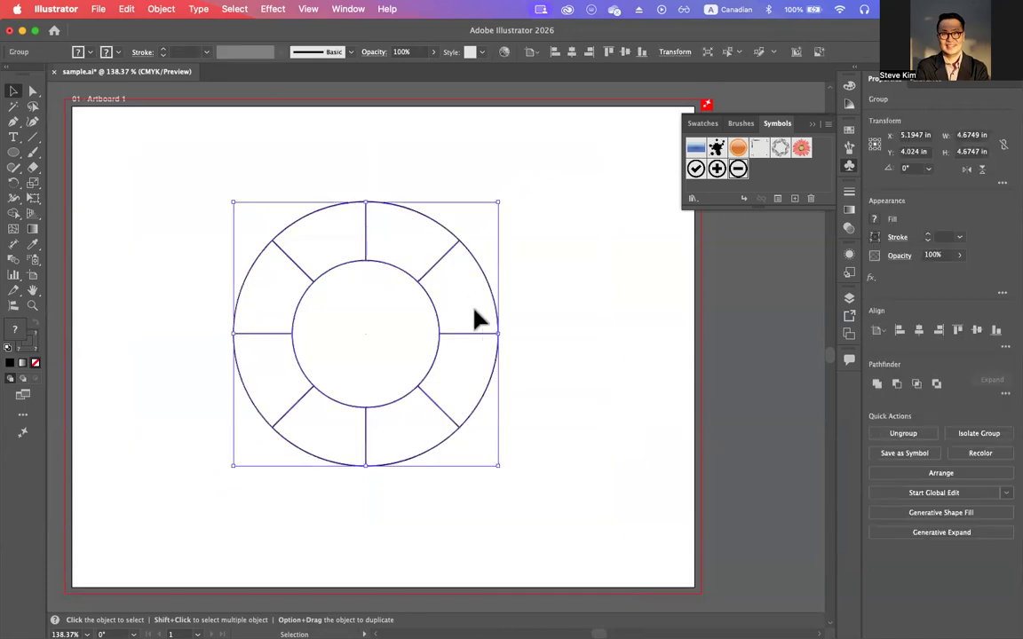
{"action": "left_click", "coordinate": [32, 90]}
{"action": "left_click", "coordinate": [309, 205]}
{"action": "left_click", "coordinate": [322, 225]}
{"action": "left_click", "coordinate": [267, 291]}
{"action": "left_click", "coordinate": [327, 244]}
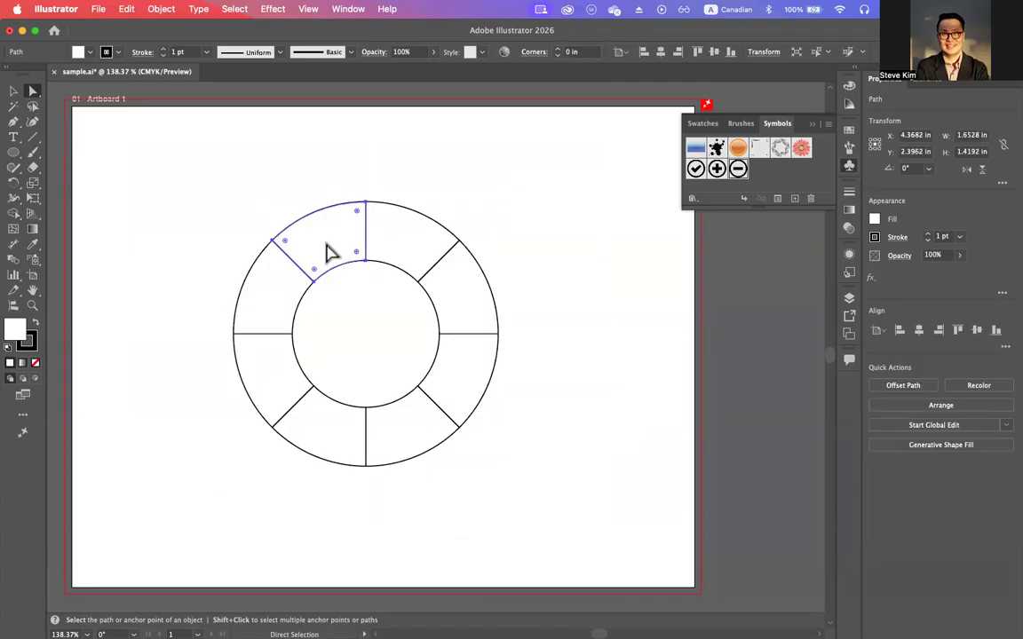
{"action": "double_click", "coordinate": [16, 330]}
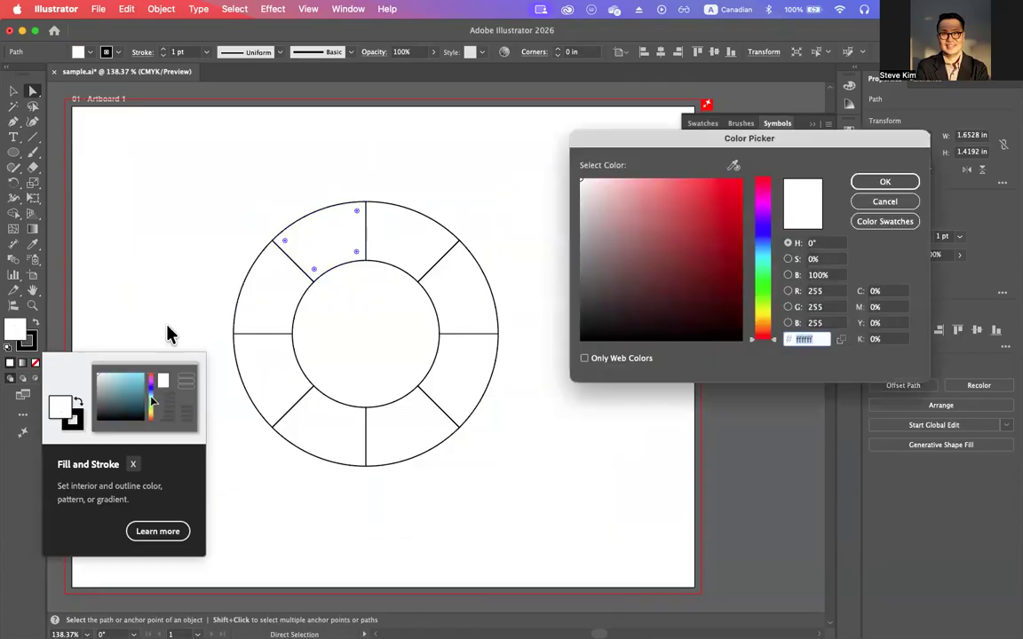
{"action": "left_click", "coordinate": [764, 257]}
{"action": "left_click", "coordinate": [901, 182]}
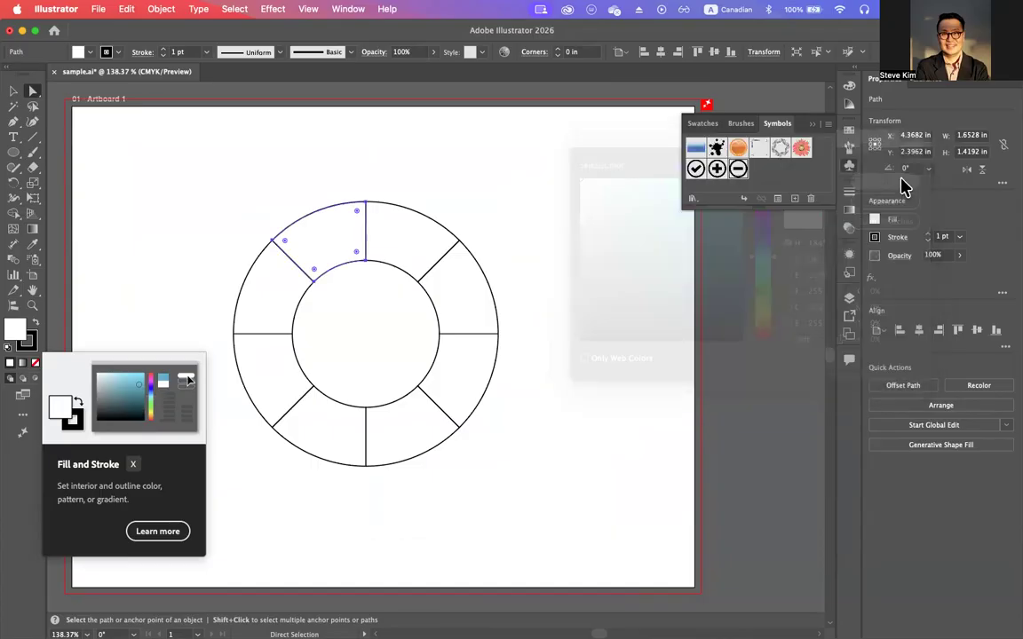
{"action": "left_click", "coordinate": [90, 51]}
{"action": "left_click", "coordinate": [47, 114]}
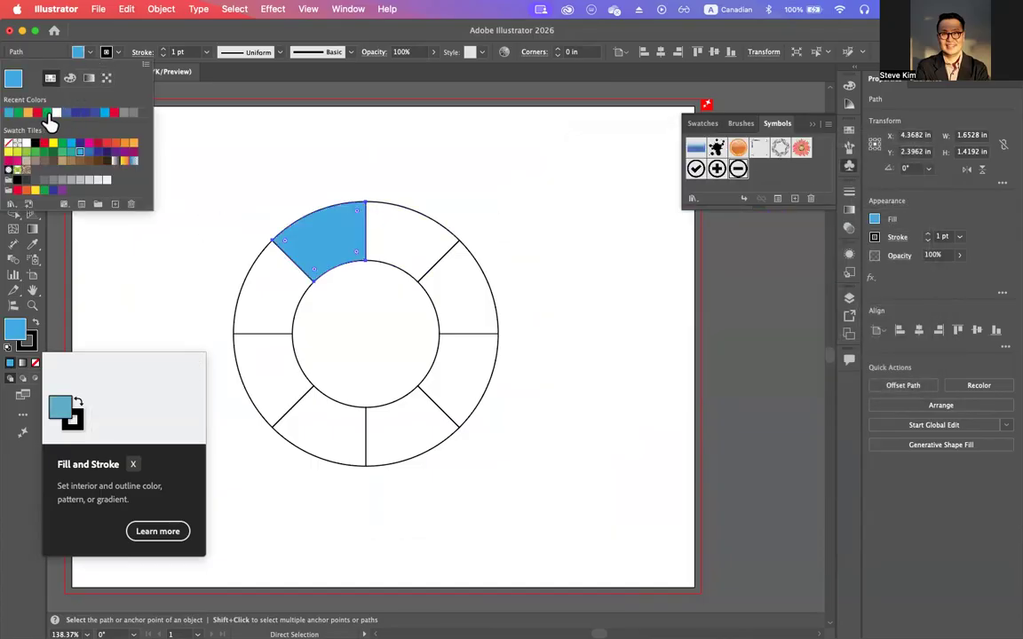
Step: Copy the light blue fill to the neighbouring top segment right of the vertical centre line with the Eyedropper
{"action": "left_click", "coordinate": [413, 246]}
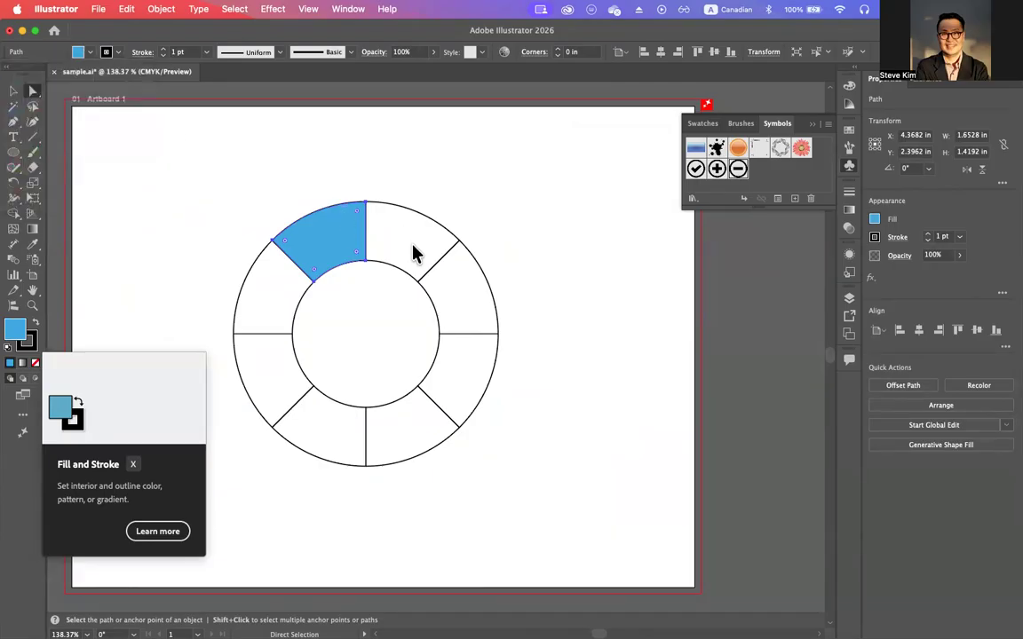
{"action": "left_click", "coordinate": [413, 246], "text": "super"}
{"action": "left_click", "coordinate": [453, 161]}
{"action": "left_click", "coordinate": [403, 242]}
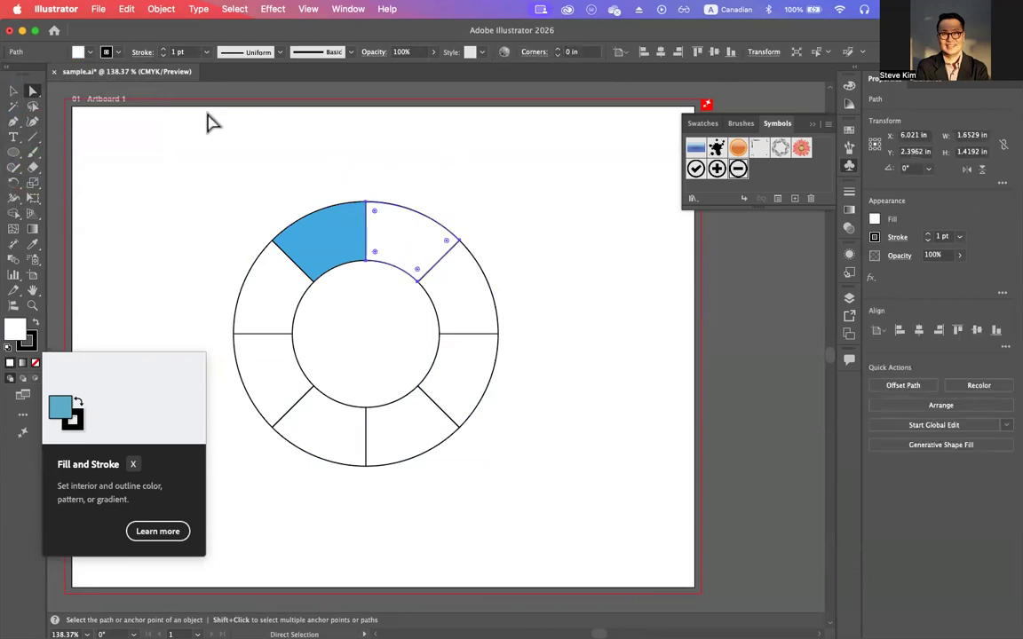
{"action": "left_click", "coordinate": [92, 52]}
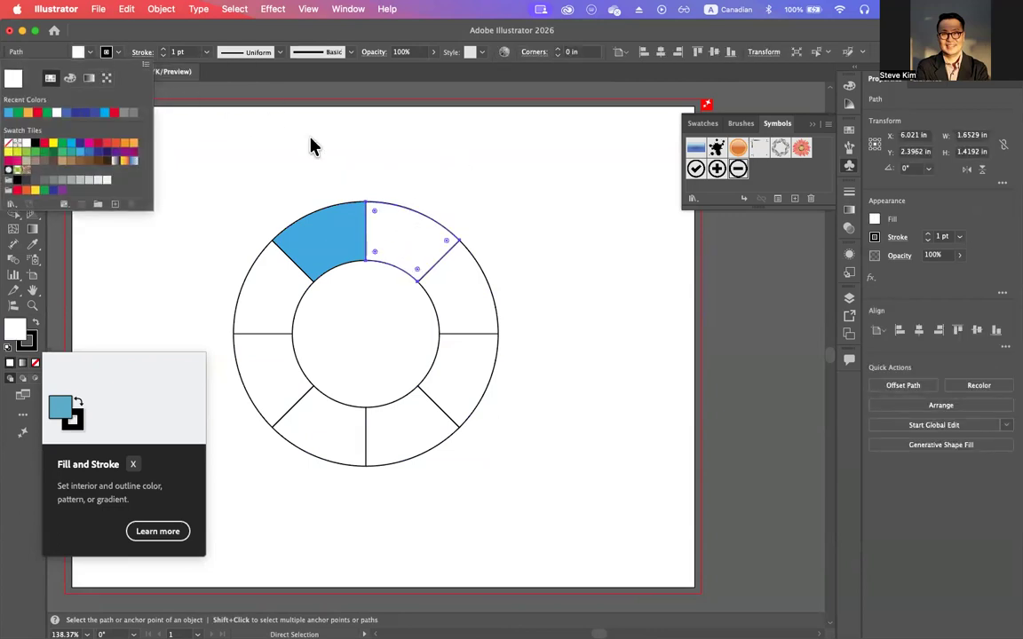
{"action": "key", "text": "Escape"}
{"action": "left_click", "coordinate": [33, 245]}
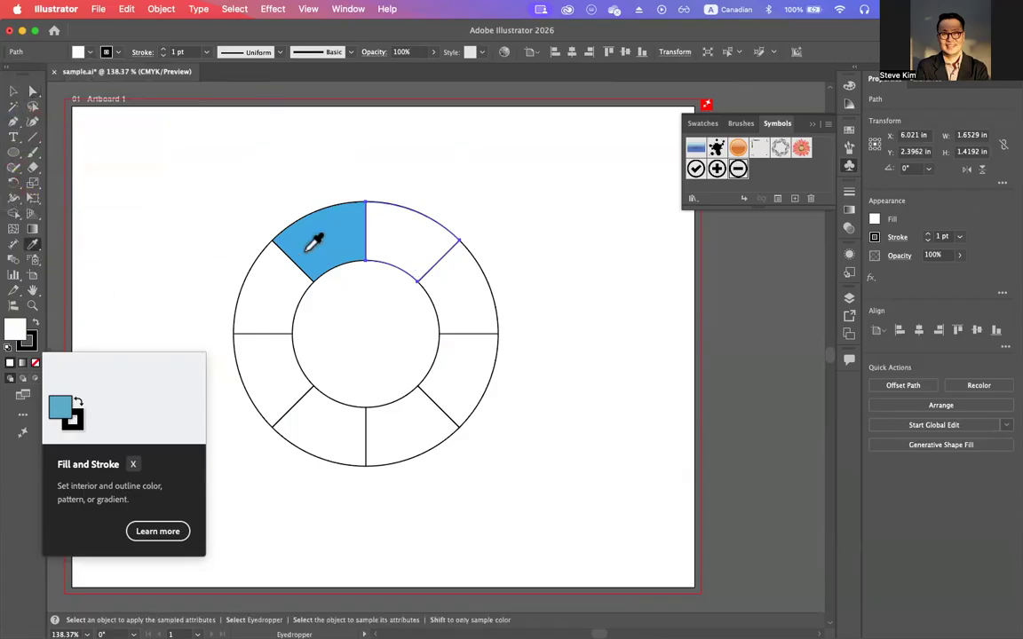
{"action": "left_click", "coordinate": [332, 241]}
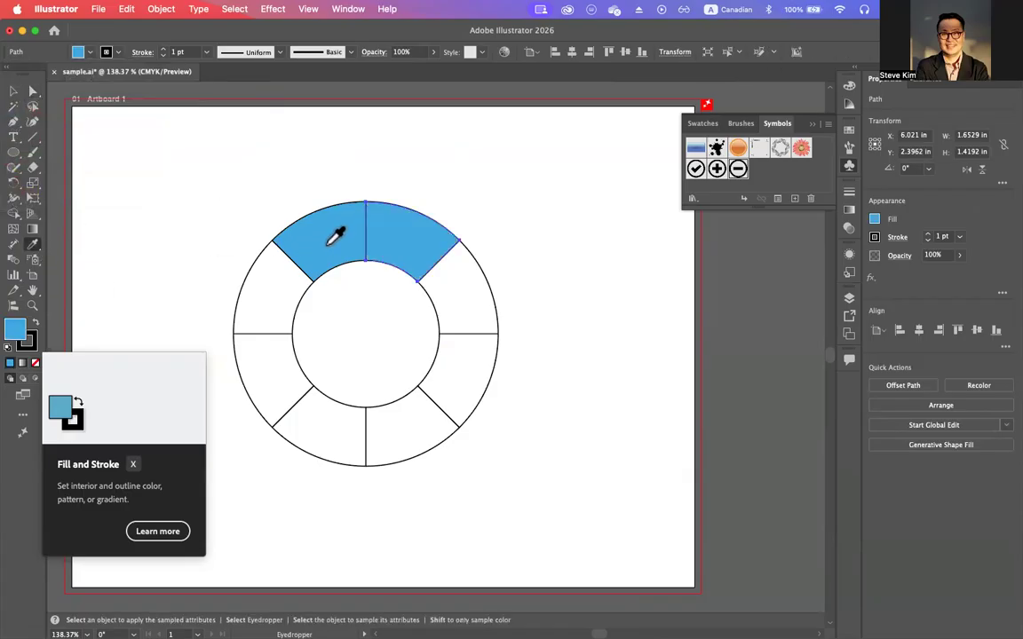
Step: Copy the light blue fill to the two bottom ring segments with the Eyedropper
{"action": "key", "text": "a"}
{"action": "left_click", "coordinate": [334, 441]}
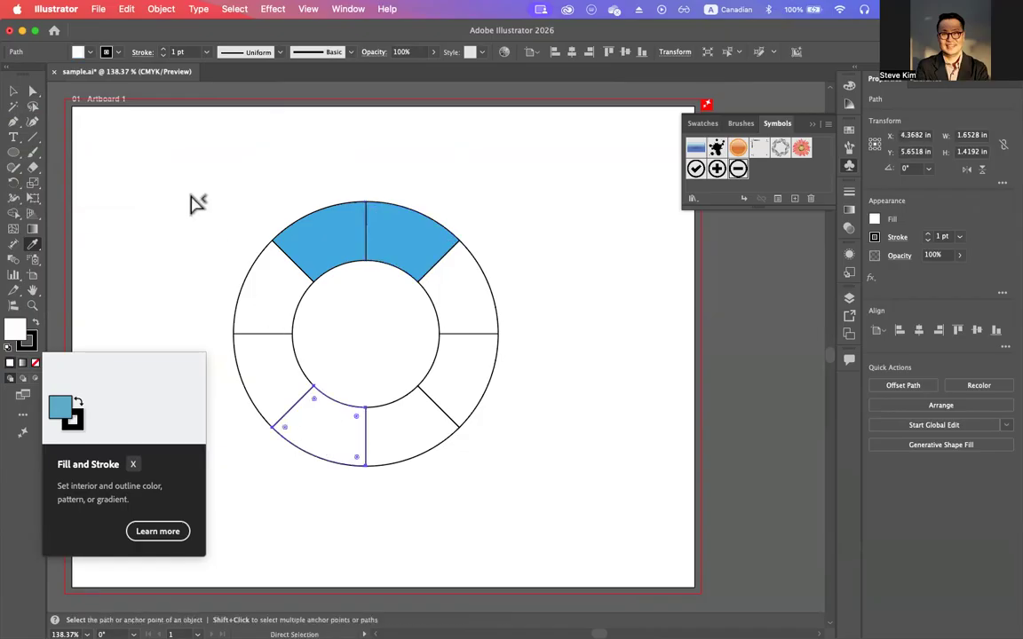
{"action": "key", "text": "i"}
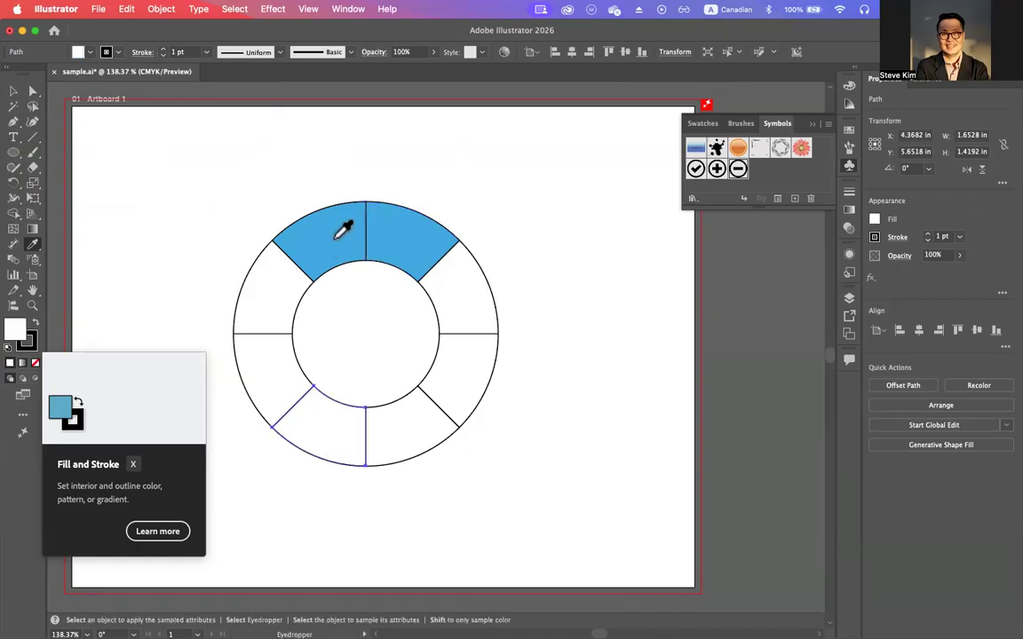
{"action": "left_click", "coordinate": [337, 236]}
{"action": "key", "text": "a"}
{"action": "left_click", "coordinate": [411, 448]}
{"action": "key", "text": "i"}
{"action": "left_click", "coordinate": [409, 233]}
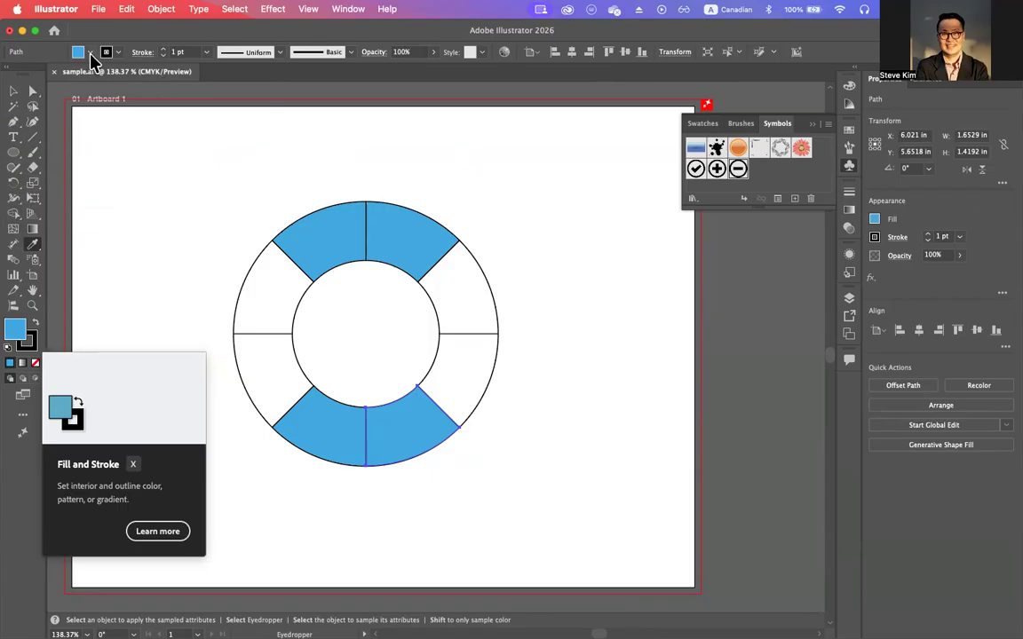
Step: Fill the ring's upper left side segment with mid grey from the recent colours
{"action": "key", "text": "a"}
{"action": "left_click", "coordinate": [277, 313]}
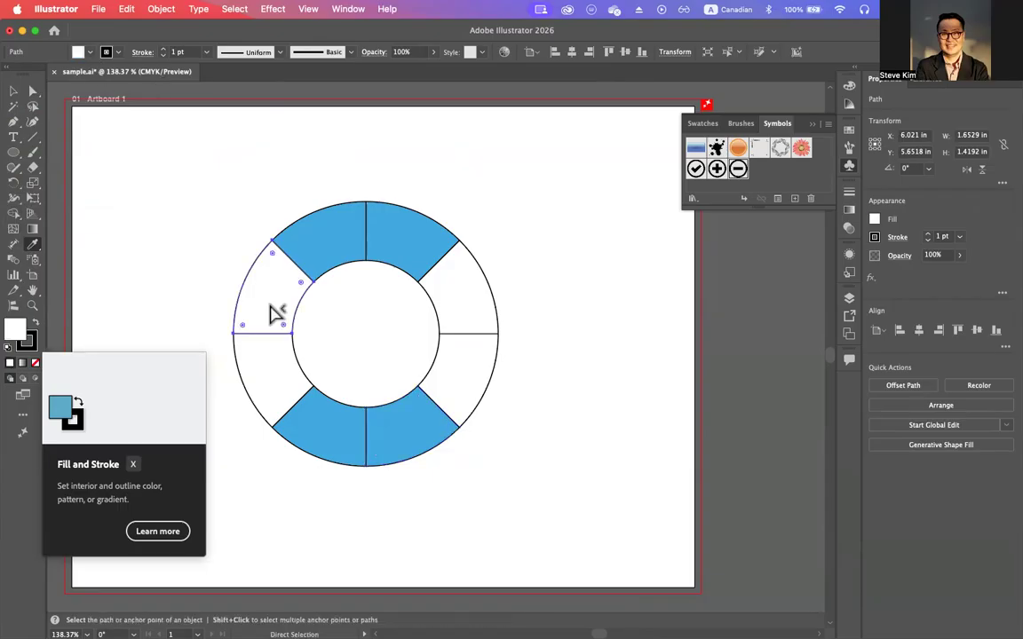
{"action": "left_click", "coordinate": [90, 53]}
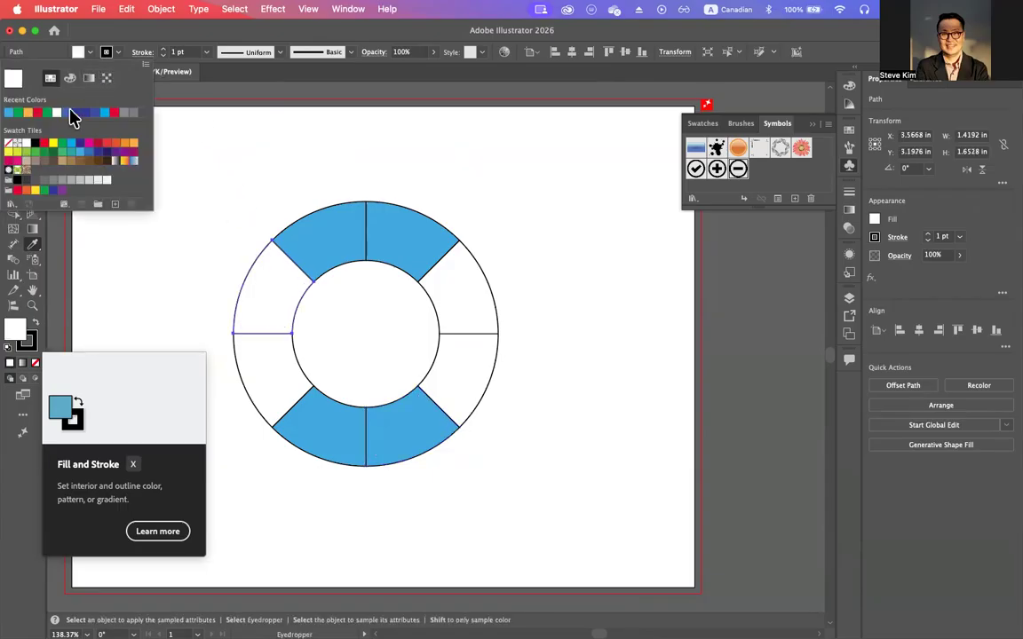
{"action": "left_click", "coordinate": [127, 116]}
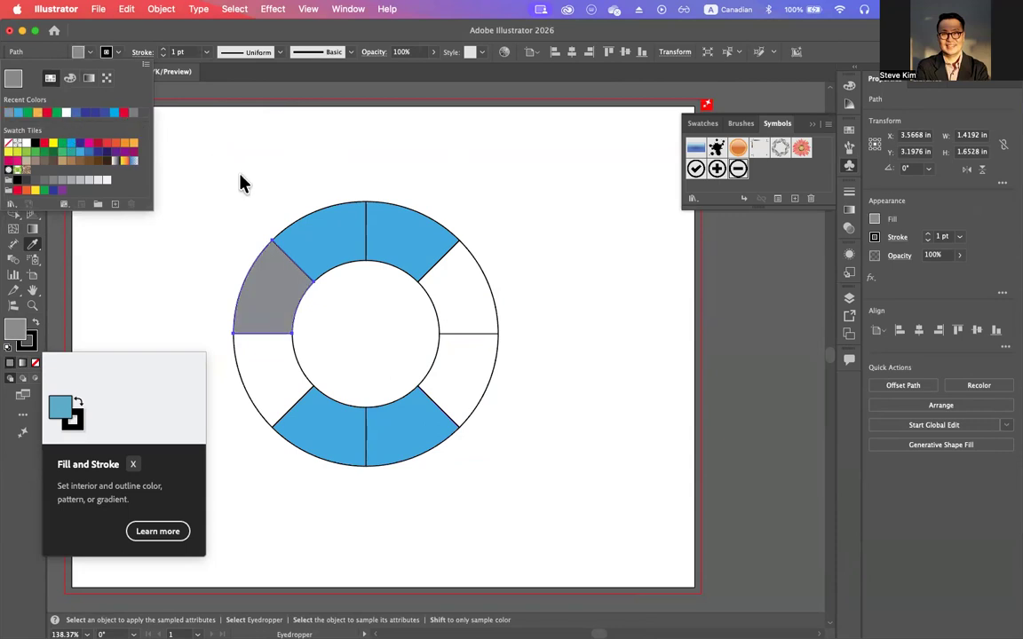
{"action": "left_click", "coordinate": [235, 29]}
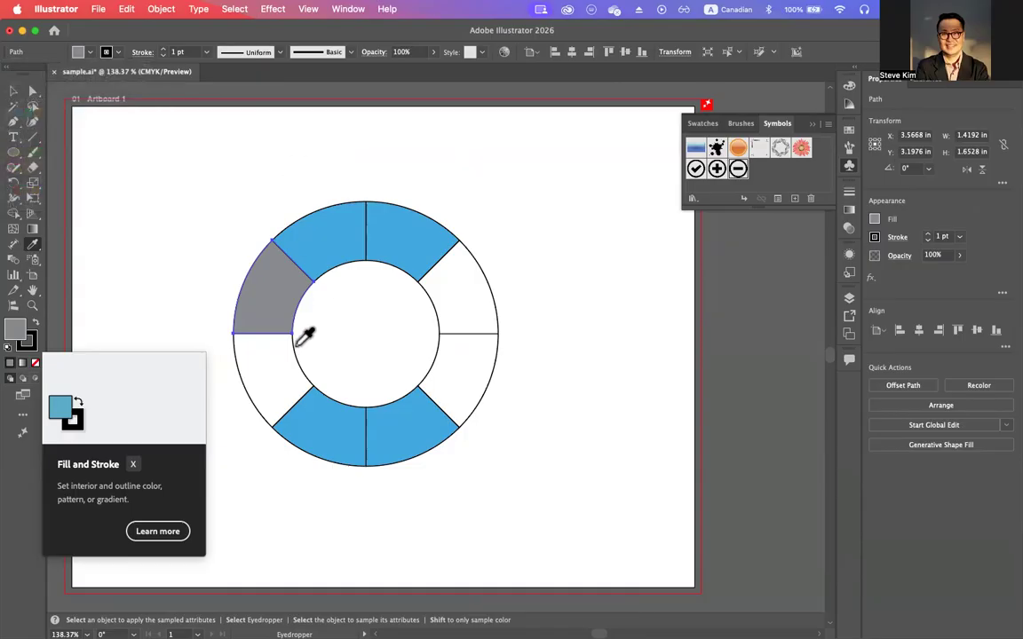
Step: Copy the grey fill to the lower left side segment and both right side segments with the Eyedropper
{"action": "key", "text": "a"}
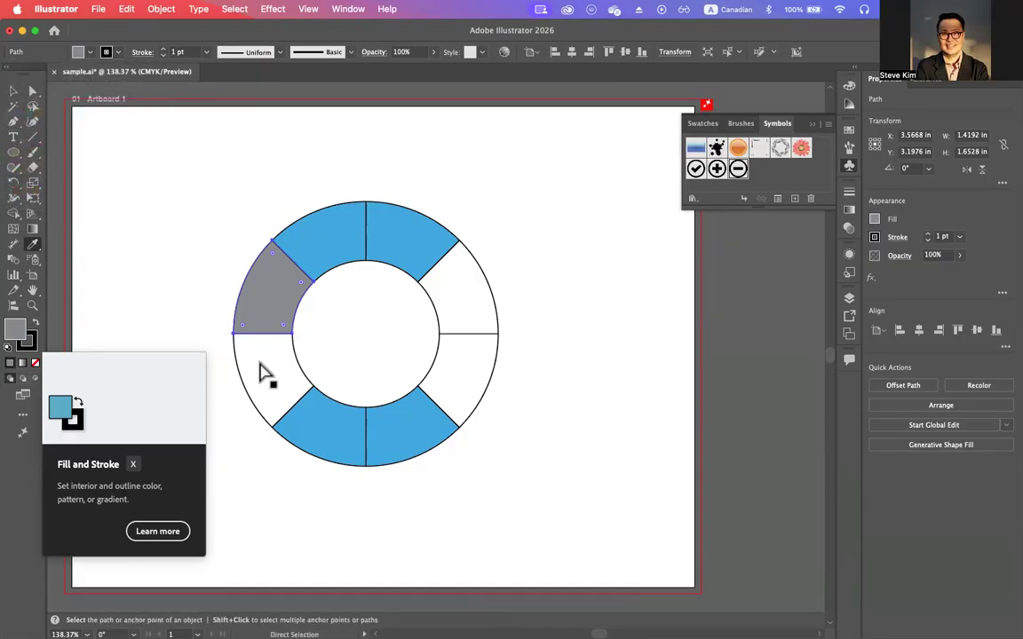
{"action": "left_click", "coordinate": [261, 375]}
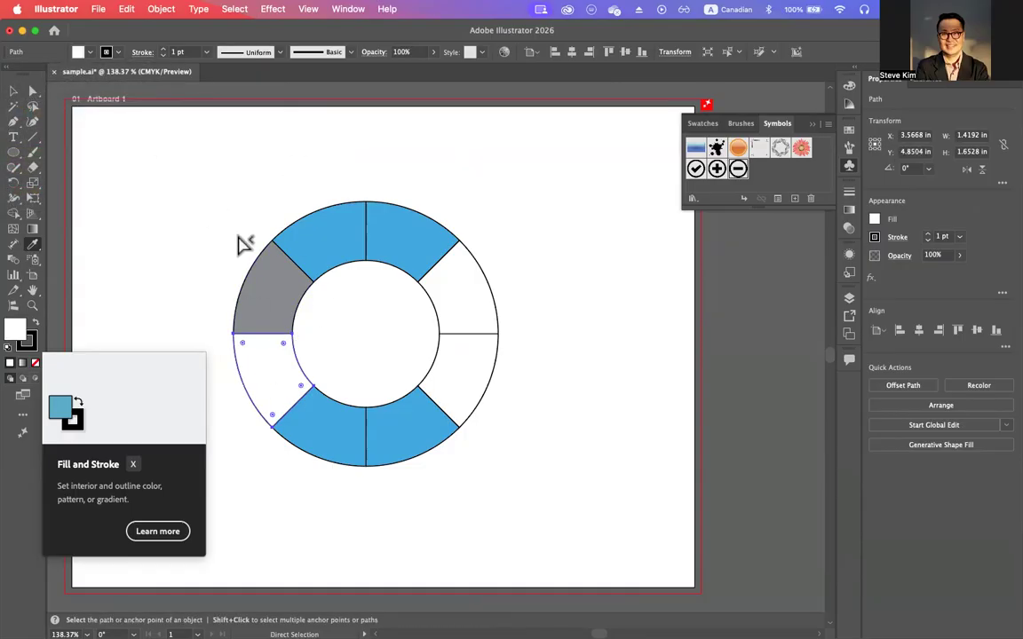
{"action": "key", "text": "i"}
{"action": "left_click", "coordinate": [281, 285]}
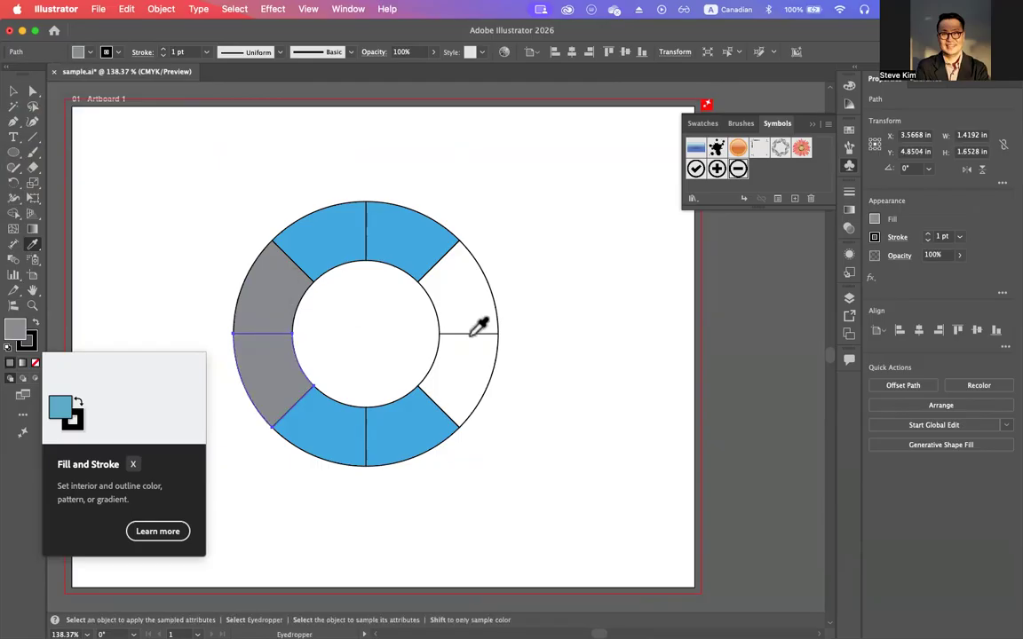
{"action": "key", "text": "a"}
{"action": "left_click", "coordinate": [464, 375]}
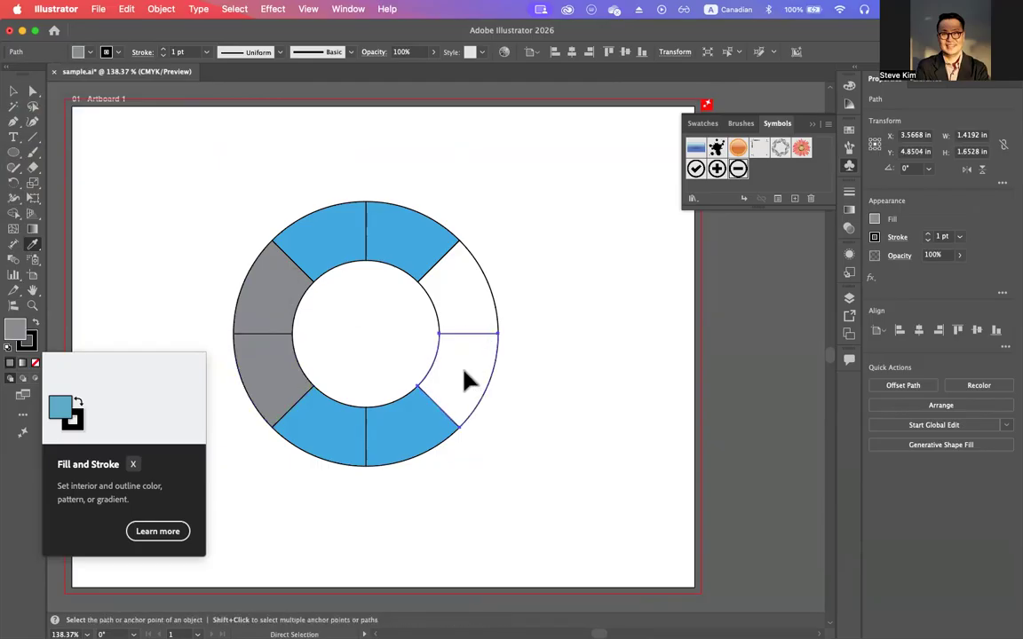
{"action": "key", "text": "i"}
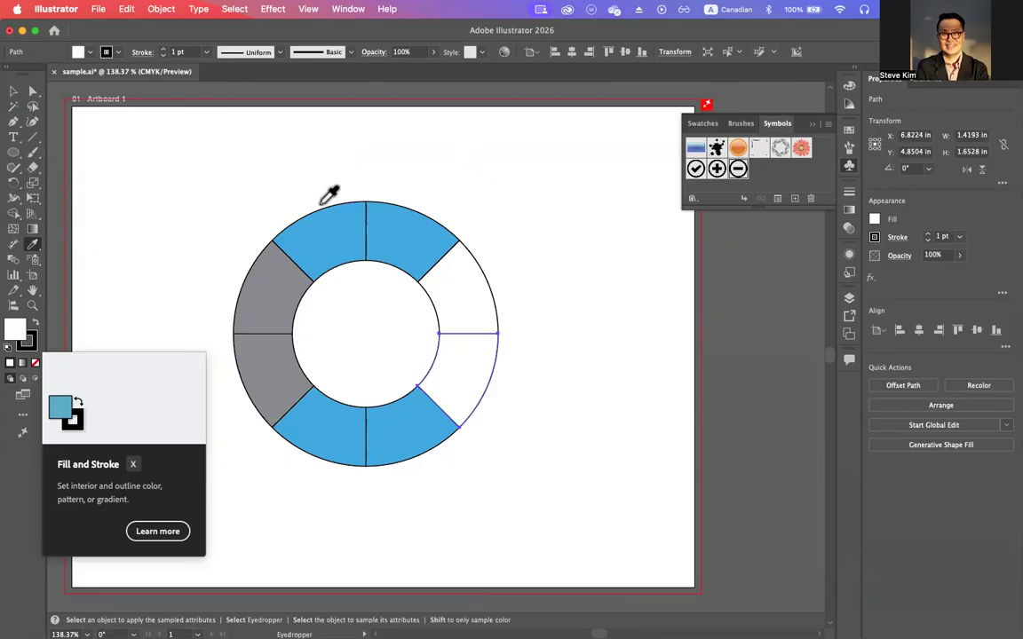
{"action": "left_click", "coordinate": [285, 264]}
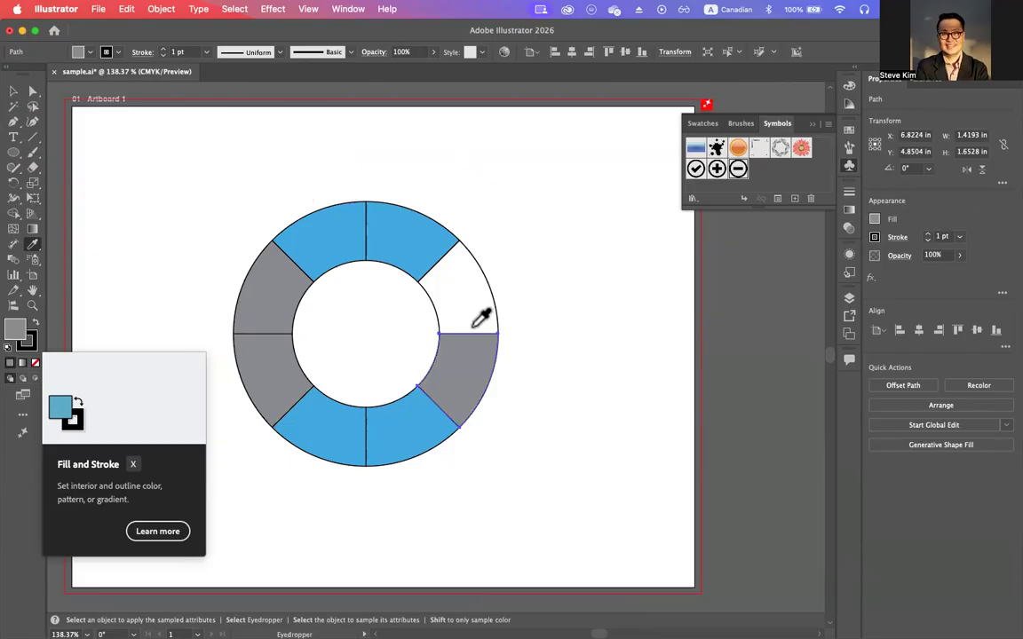
{"action": "left_click", "coordinate": [480, 325], "text": "super"}
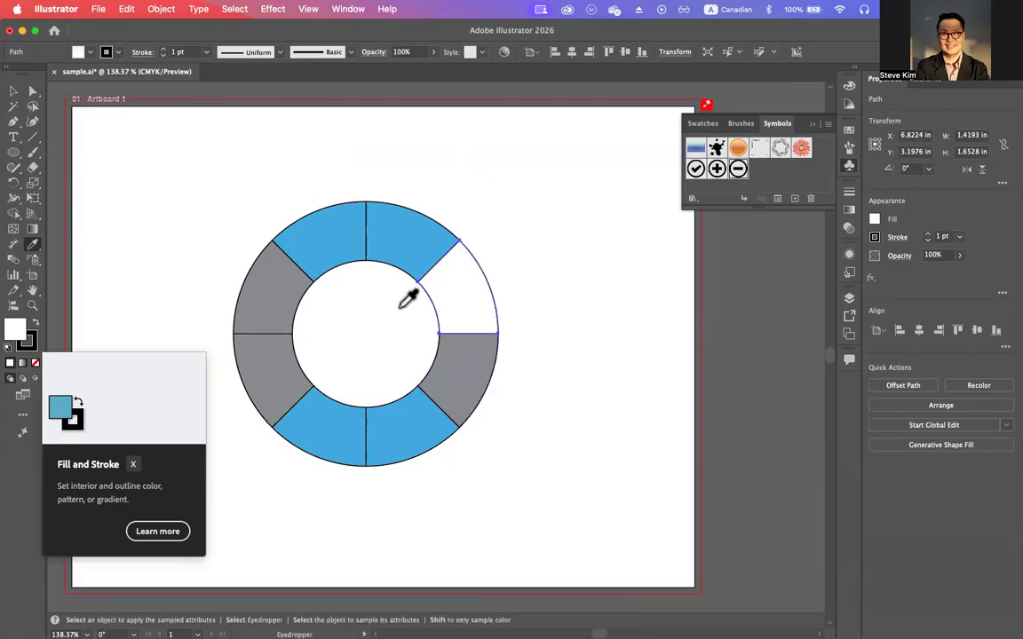
{"action": "left_click", "coordinate": [275, 295]}
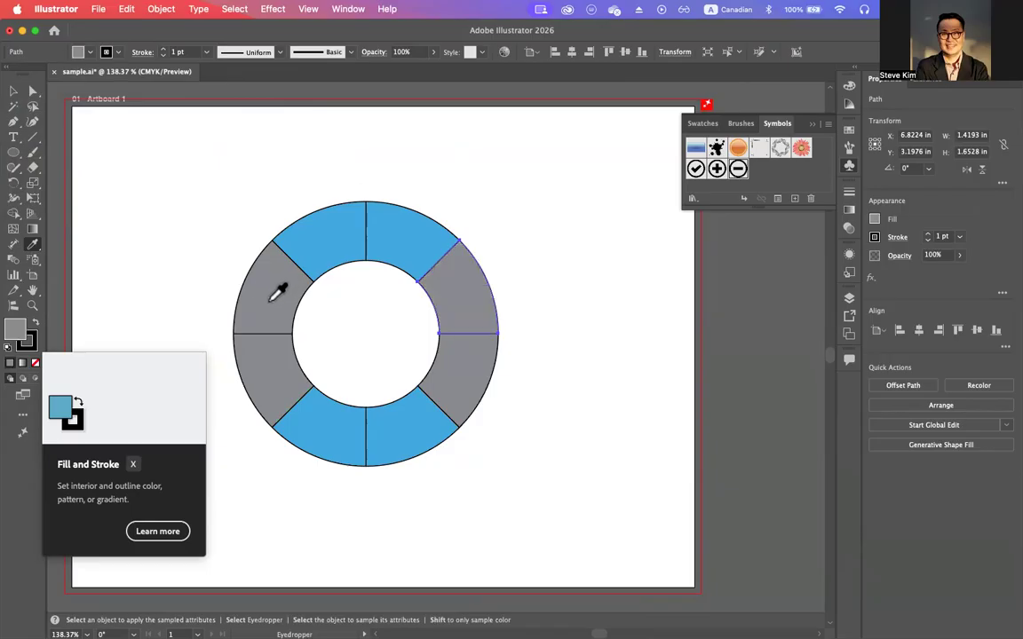
Step: Select the whole ring and set its stroke to None, then deselect it
{"action": "left_click", "coordinate": [13, 91]}
{"action": "left_click", "coordinate": [197, 200]}
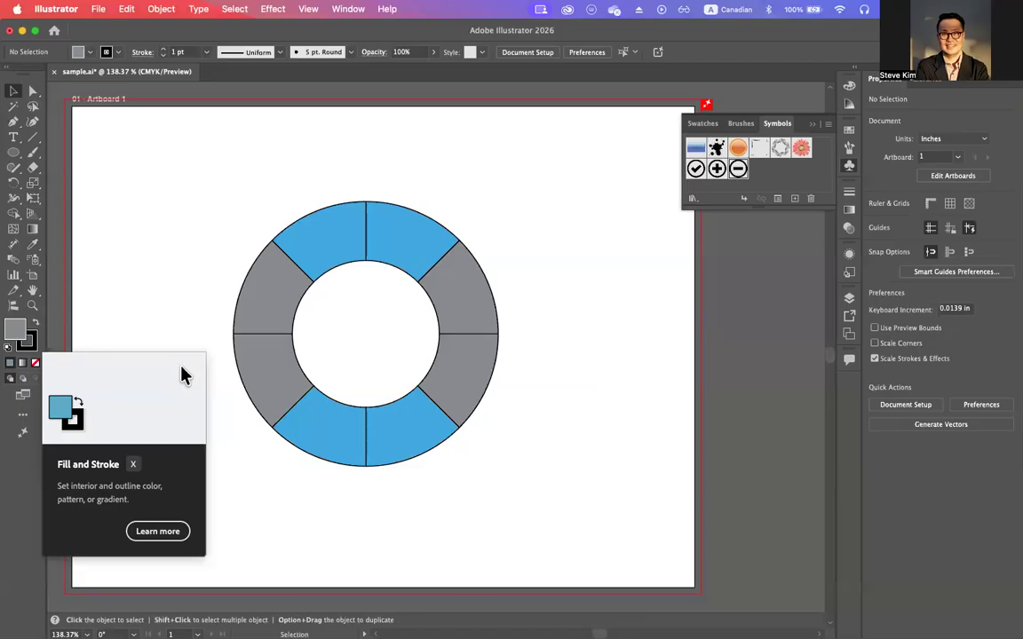
{"action": "mouse_move", "coordinate": [221, 181]}
{"action": "left_mouse_down"}
{"action": "mouse_move", "coordinate": [514, 496]}
{"action": "mouse_move", "coordinate": [541, 504]}
{"action": "left_mouse_up"}
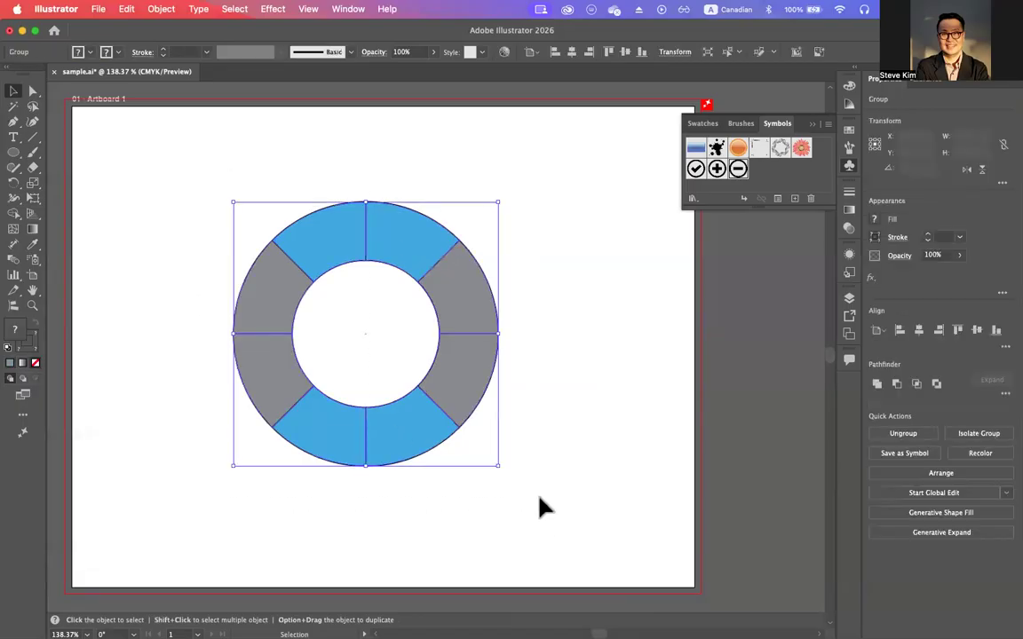
{"action": "left_click", "coordinate": [119, 53]}
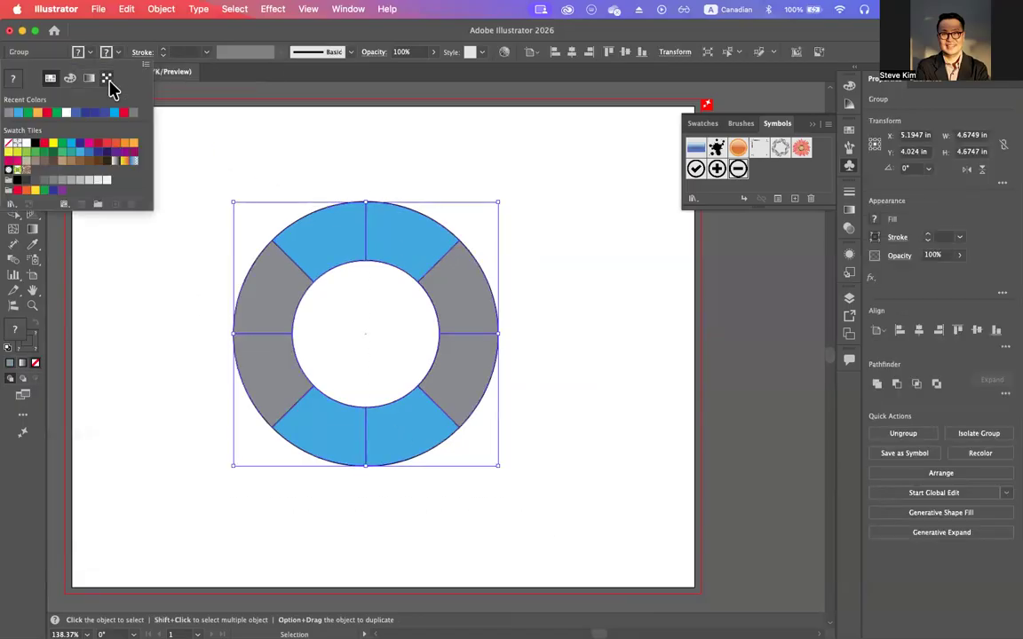
{"action": "left_click", "coordinate": [161, 37]}
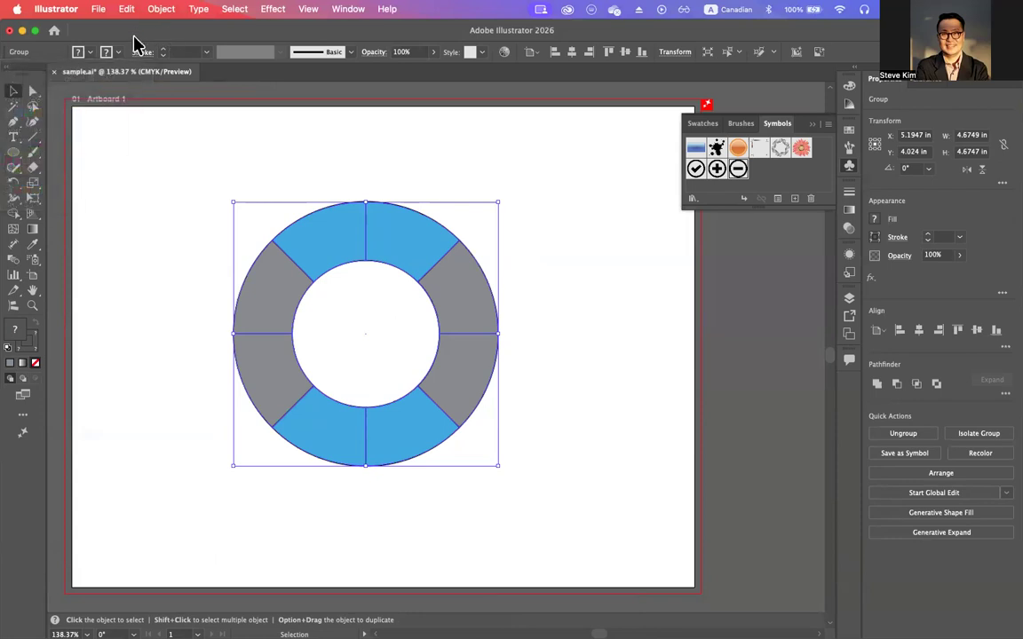
{"action": "left_click", "coordinate": [119, 53]}
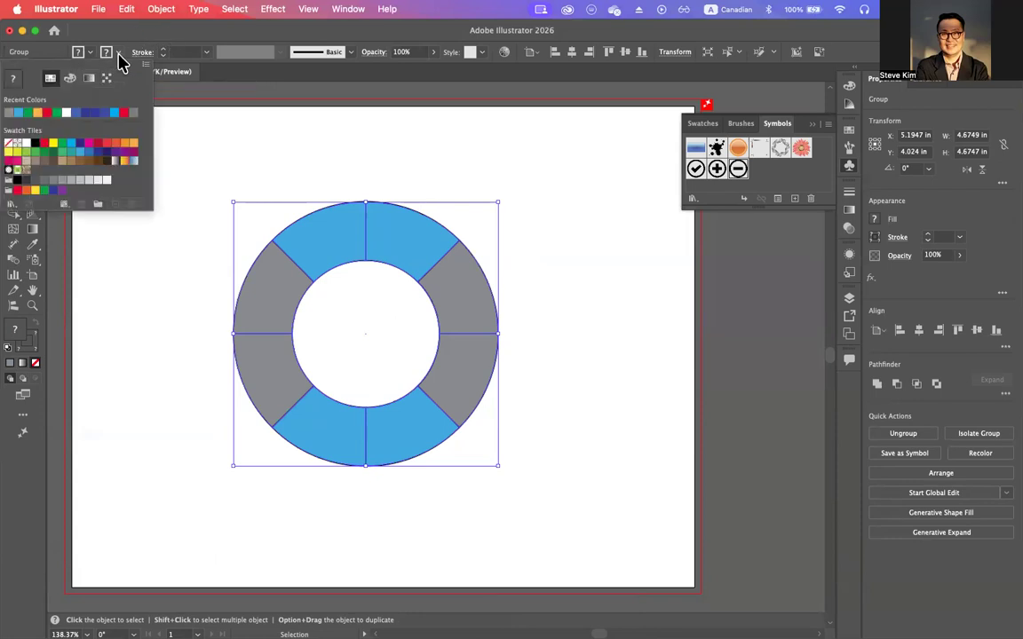
{"action": "left_click", "coordinate": [8, 143]}
{"action": "left_click", "coordinate": [151, 292]}
{"action": "left_click", "coordinate": [173, 302]}
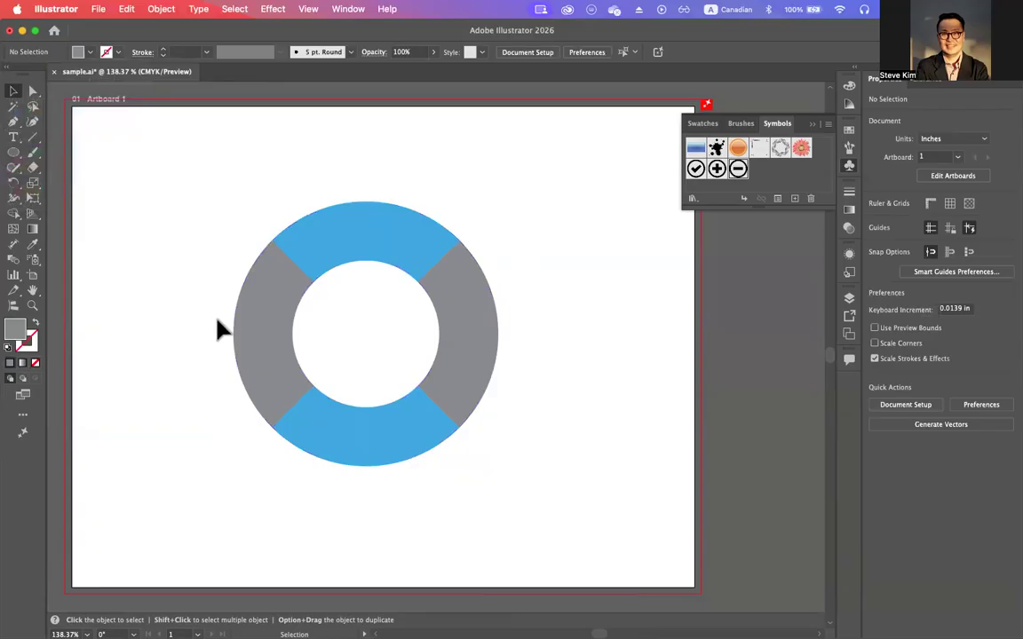
Step: Select the ring's upper left and upper right side segments individually with Direct Selection
{"action": "left_click", "coordinate": [276, 306]}
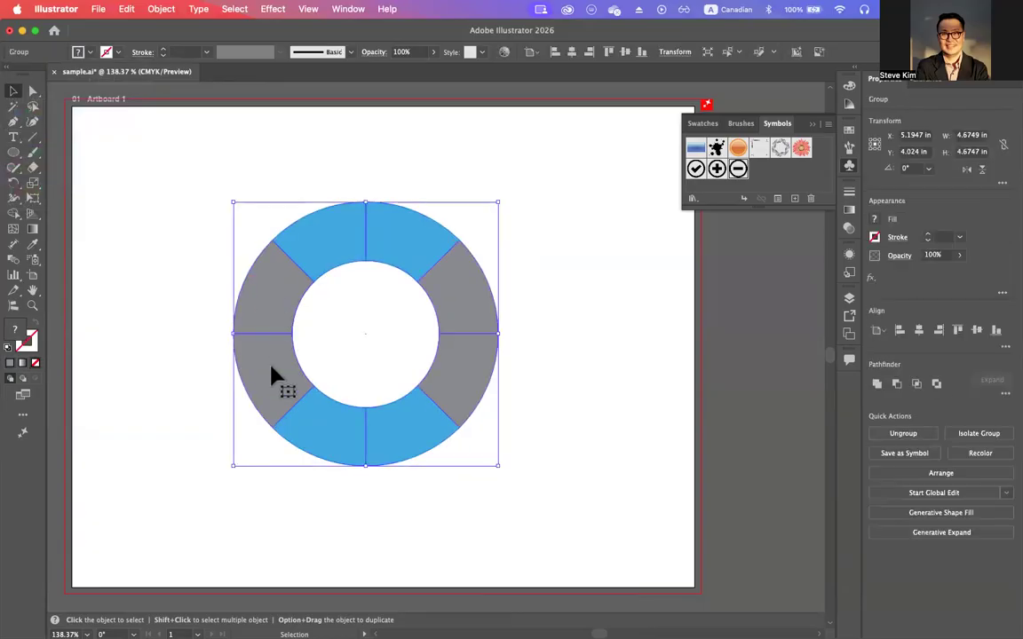
{"action": "left_click", "coordinate": [33, 92]}
{"action": "left_click", "coordinate": [279, 317]}
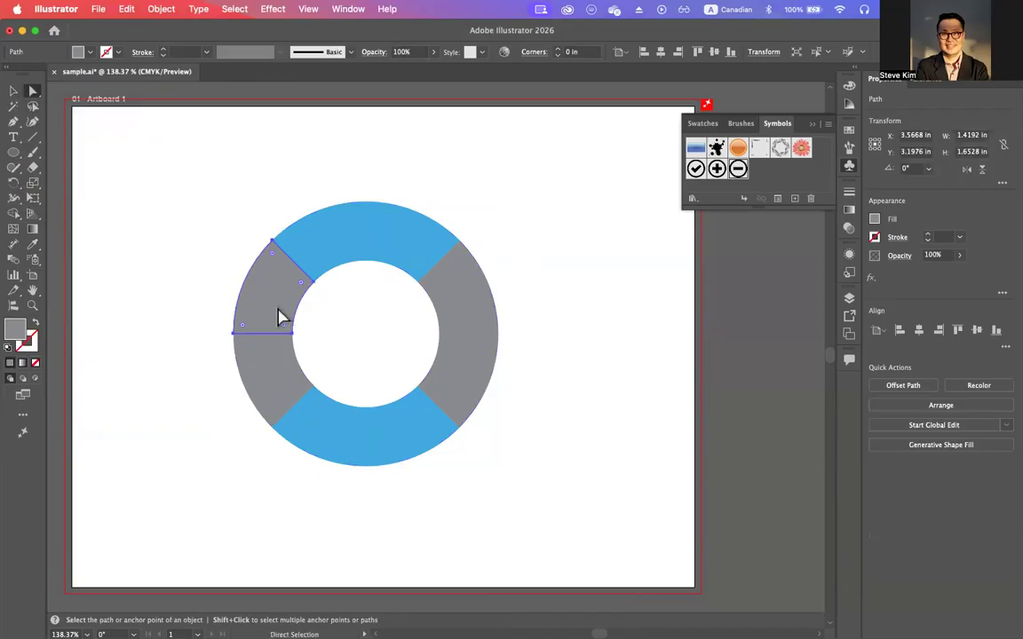
{"action": "left_click", "coordinate": [495, 306], "text": "shift"}
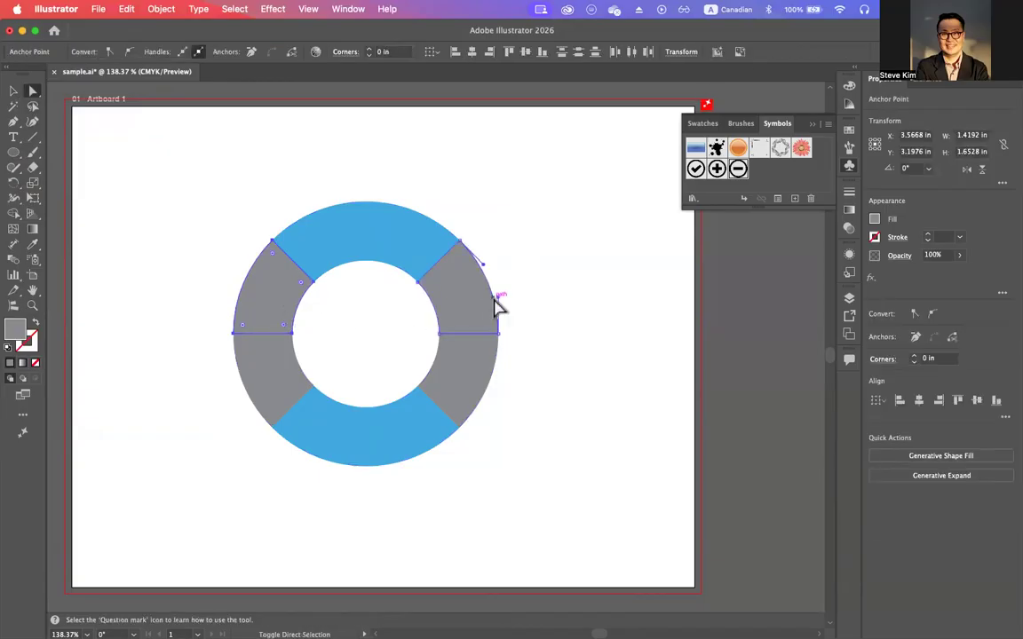
Step: Select the anchor points across the ring's lower half and nudge them downward
{"action": "left_click_drag", "start_coordinate": [157, 356], "coordinate": [534, 507]}
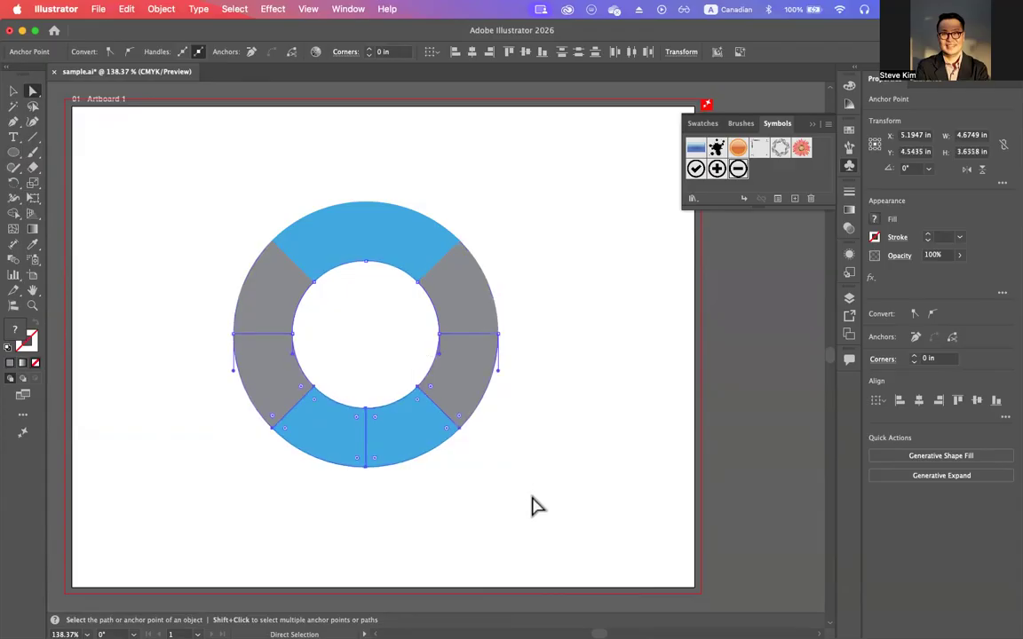
{"action": "left_click", "coordinate": [13, 92]}
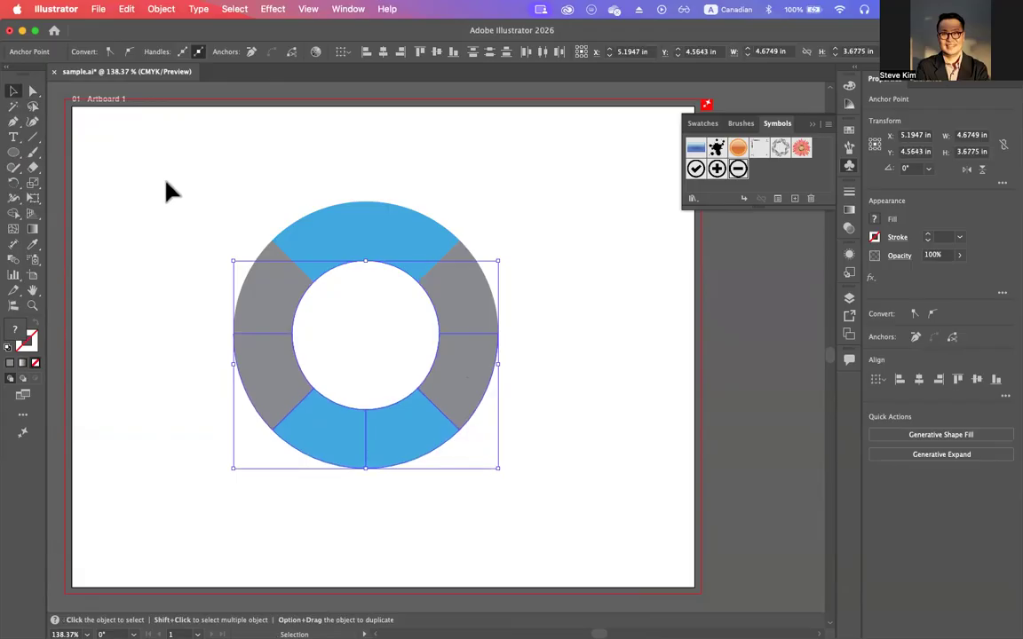
{"action": "key", "text": "shift+Down"}
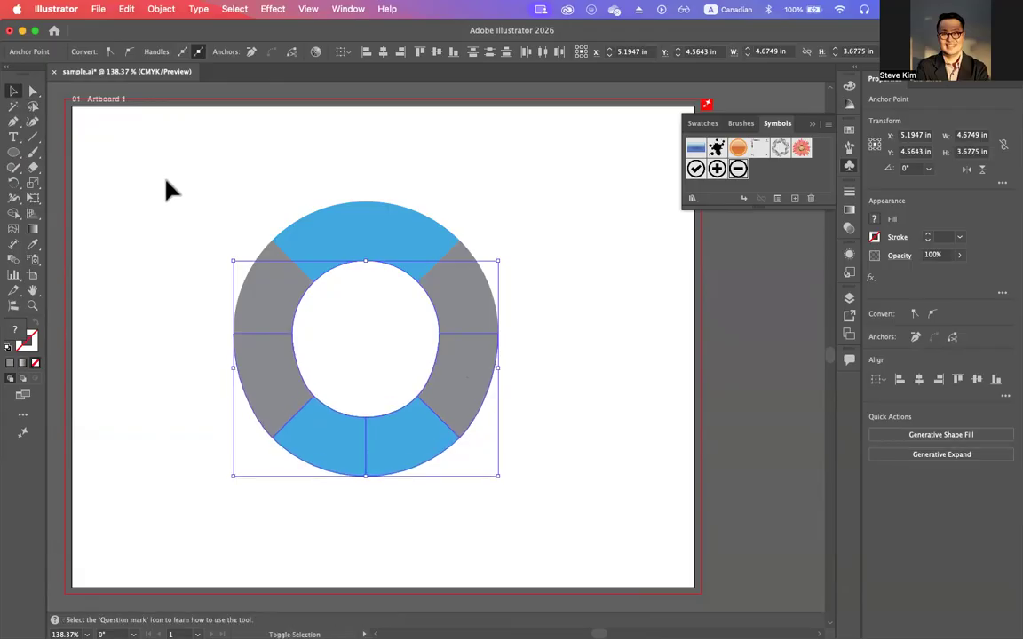
{"action": "key", "text": "shift+Down"}
Step: Undo the downward nudges of the ring's lower anchor points and clear the selection
{"action": "key", "text": "super+z"}
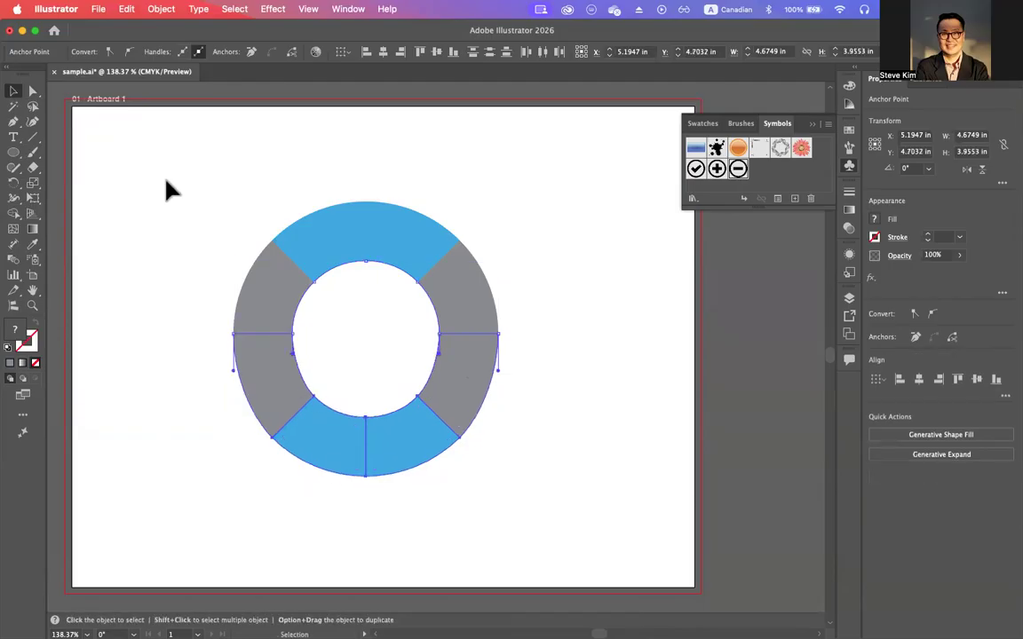
{"action": "left_click", "coordinate": [547, 220]}
{"action": "key", "text": "super+z"}
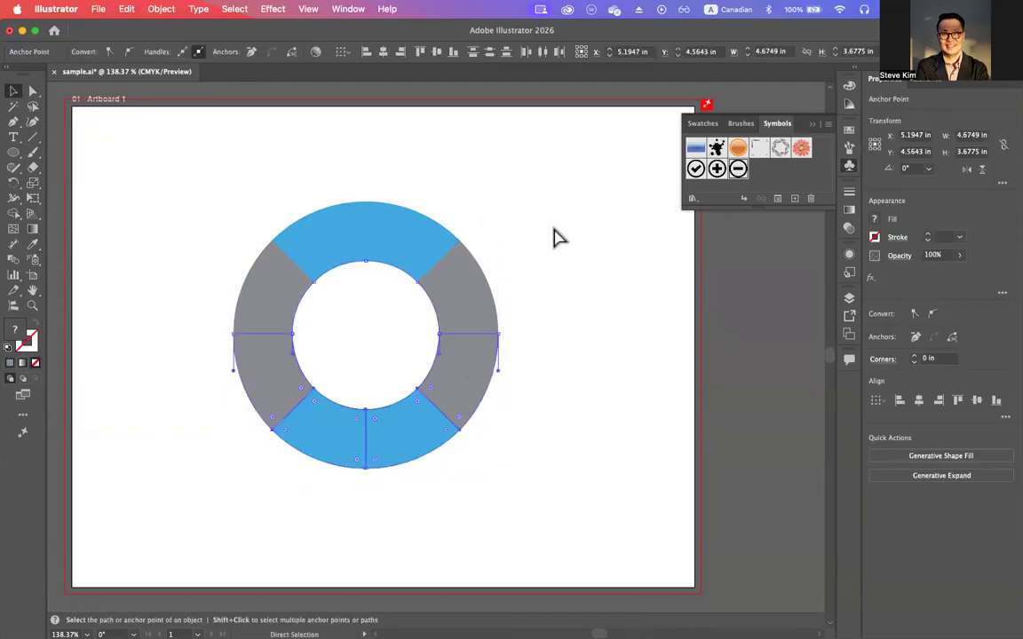
{"action": "key", "text": "super+z"}
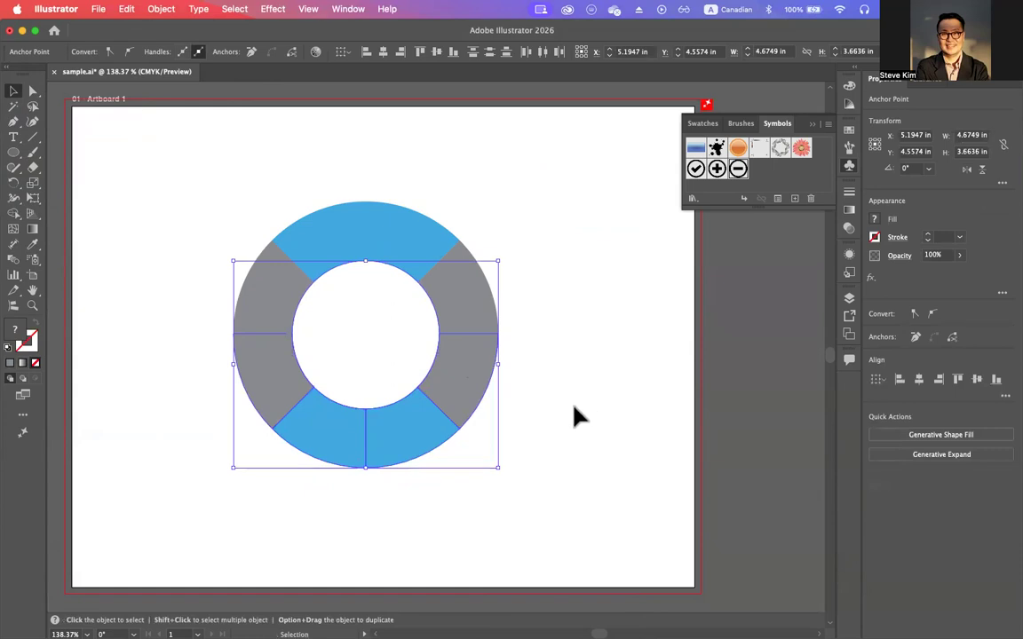
{"action": "left_click", "coordinate": [227, 388]}
{"action": "left_click_drag", "start_coordinate": [202, 368], "coordinate": [463, 445]}
{"action": "left_click", "coordinate": [501, 380]}
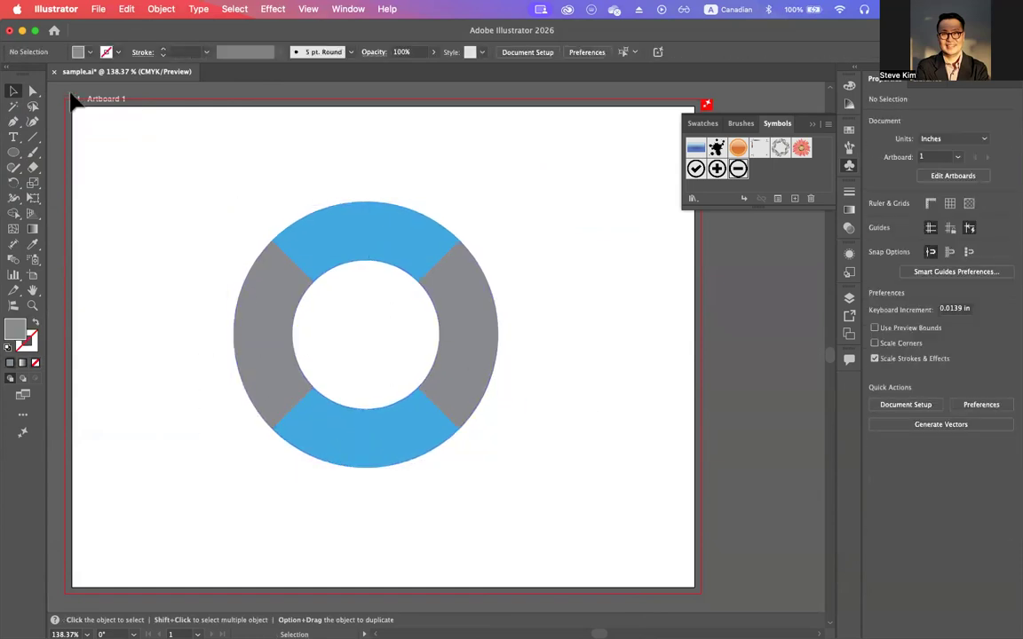
Step: Undo the ring's stroke removal and the upper right side segment's grey fill, and open System Settings from the screen access request
{"action": "key", "text": "a"}
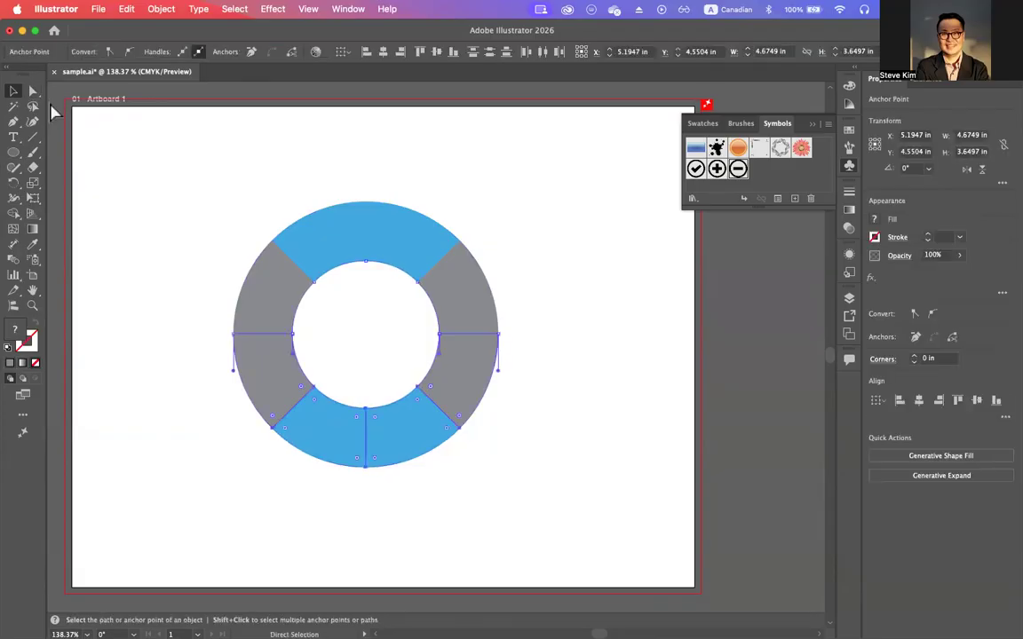
{"action": "key", "text": "v"}
{"action": "left_click", "coordinate": [32, 244]}
{"action": "left_click", "coordinate": [149, 176]}
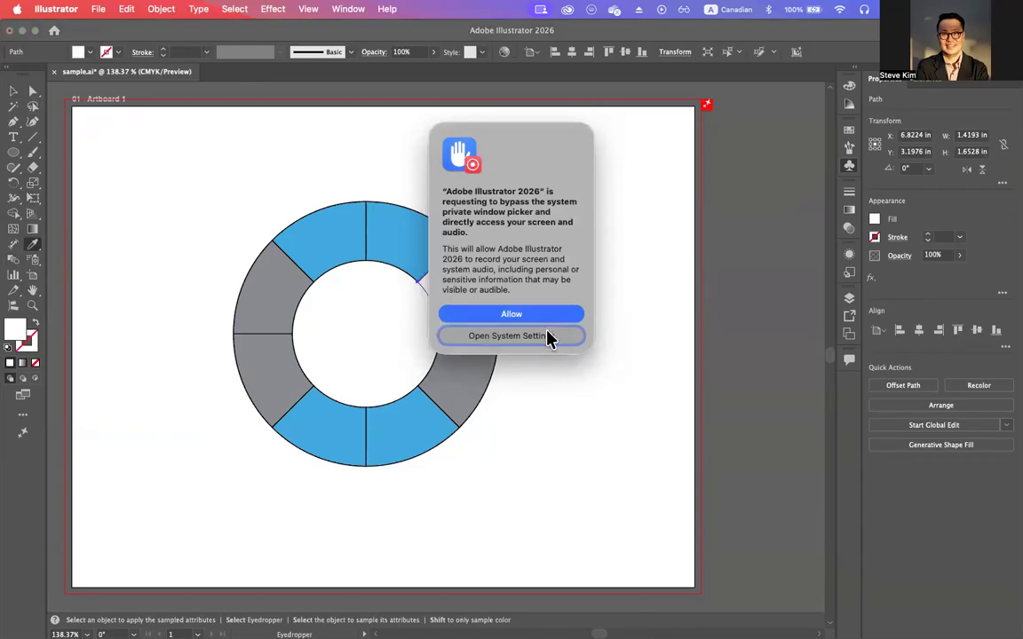
{"action": "left_click", "coordinate": [557, 344]}
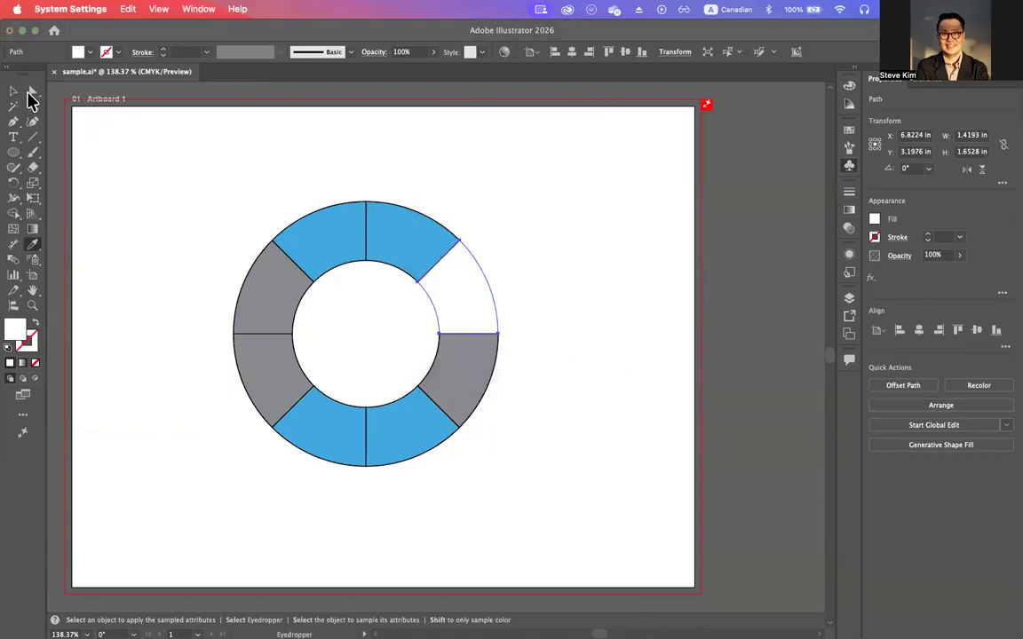
{"action": "left_click", "coordinate": [36, 93]}
{"action": "left_click", "coordinate": [13, 91]}
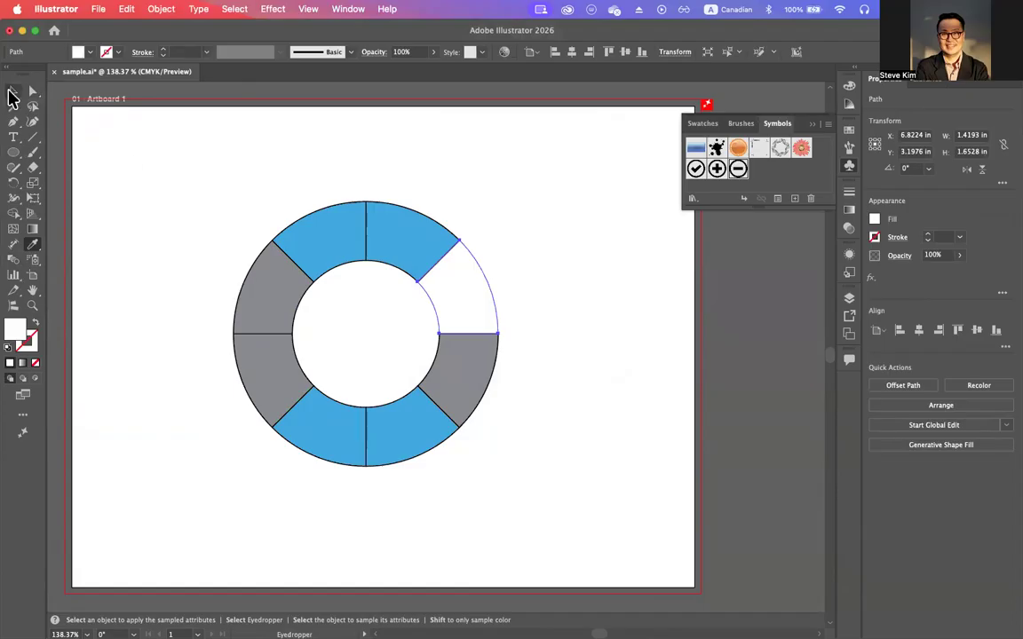
Step: Step back and forth through the undo history of the two right side segments' fills
{"action": "left_click_drag", "start_coordinate": [186, 200], "coordinate": [580, 512]}
{"action": "key", "text": "a"}
{"action": "key", "text": "super+z"}
{"action": "key", "text": "super+z"}
{"action": "key", "text": "super+z"}
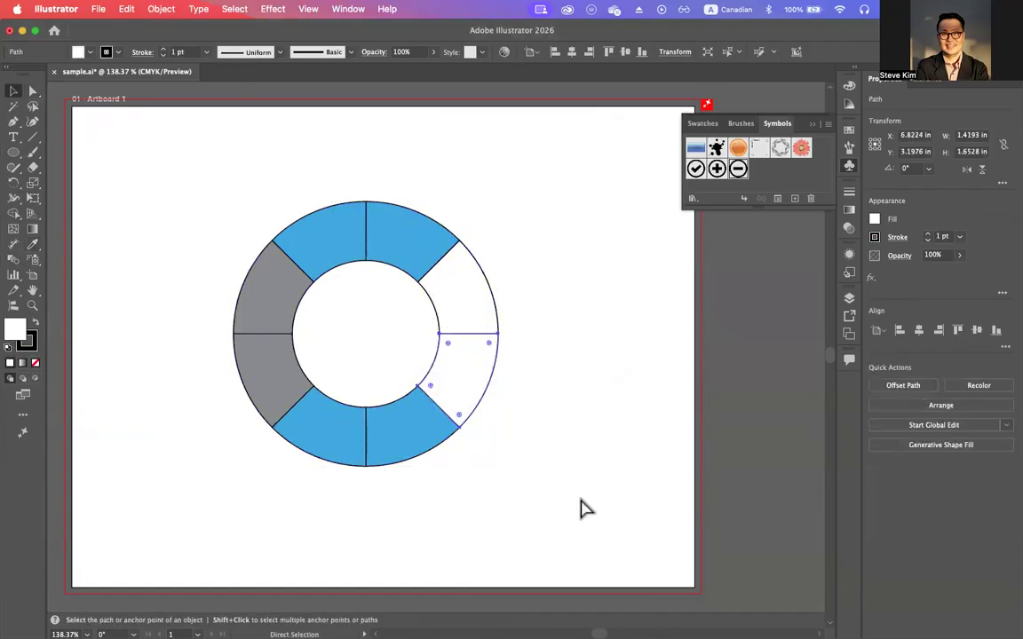
{"action": "key", "text": "super+z"}
{"action": "key", "text": "super+z"}
{"action": "key", "text": "super+z"}
{"action": "key", "text": "super+z"}
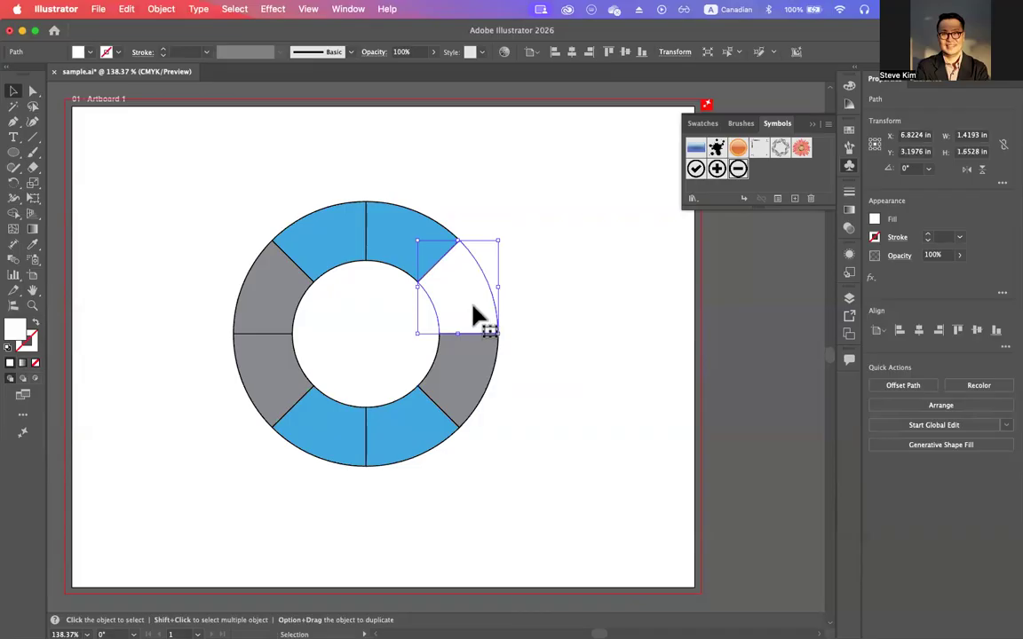
Step: Copy the grey fill to the upper right side segment with the Eyedropper, then set the whole ring's stroke to None
{"action": "key", "text": "i"}
{"action": "left_click", "coordinate": [286, 296]}
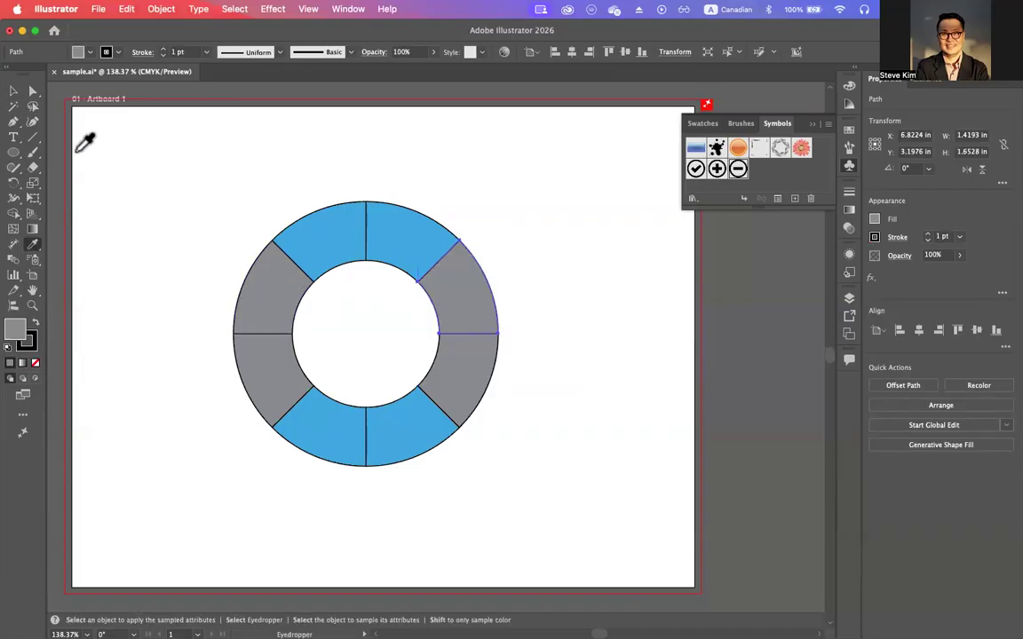
{"action": "left_click", "coordinate": [14, 92]}
{"action": "left_click_drag", "start_coordinate": [199, 210], "coordinate": [586, 502]}
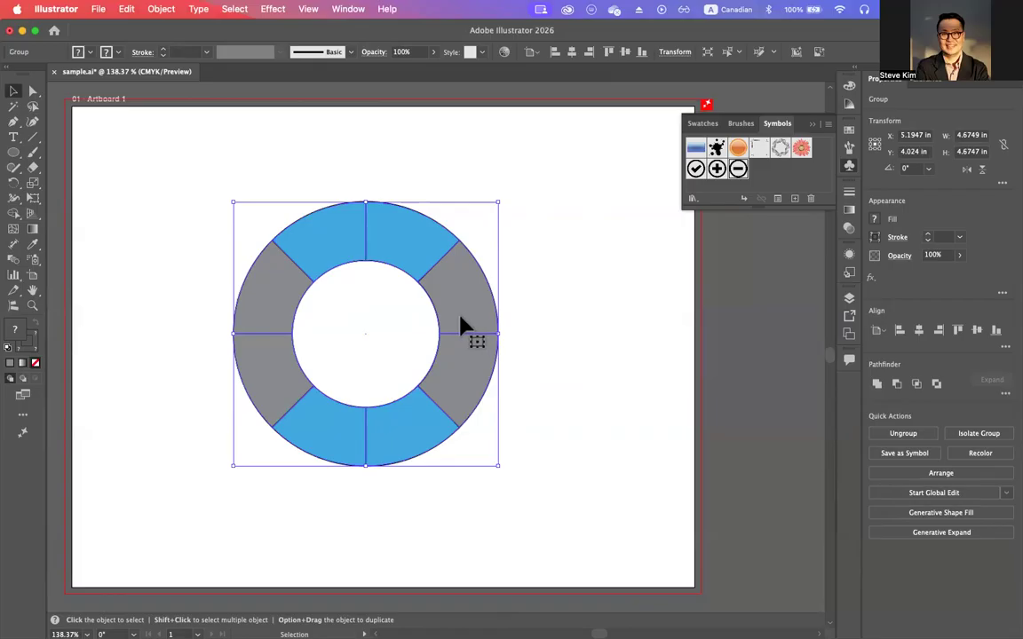
{"action": "left_click", "coordinate": [118, 53]}
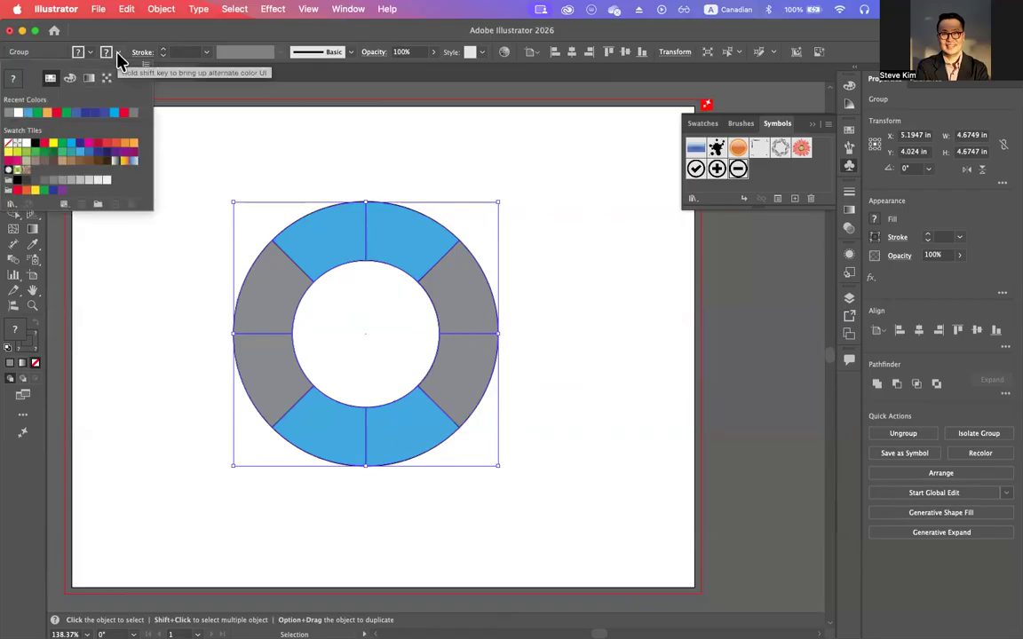
{"action": "left_click", "coordinate": [8, 142]}
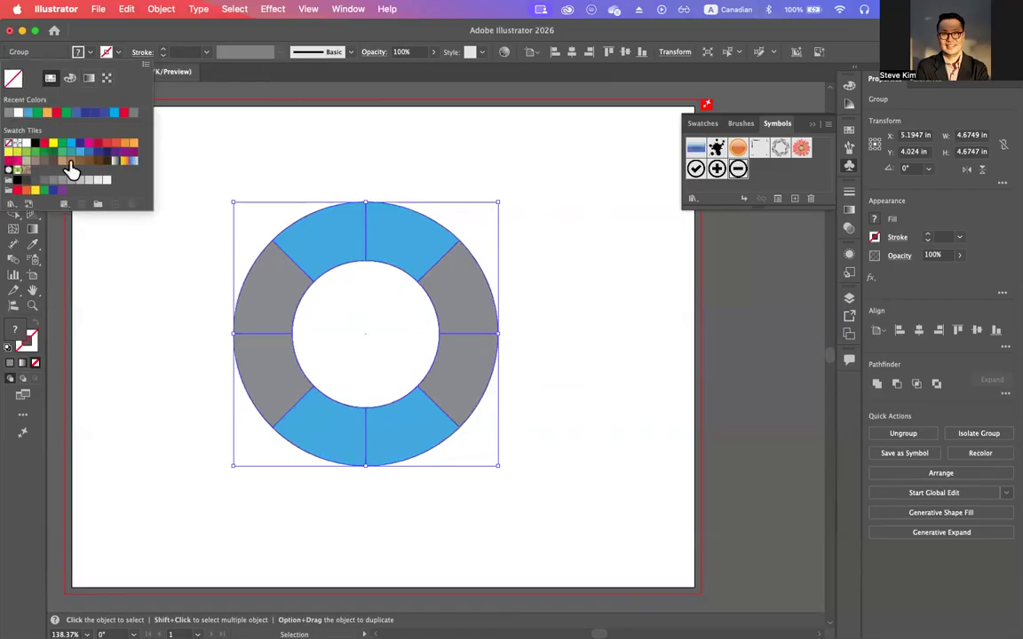
{"action": "left_click", "coordinate": [136, 322]}
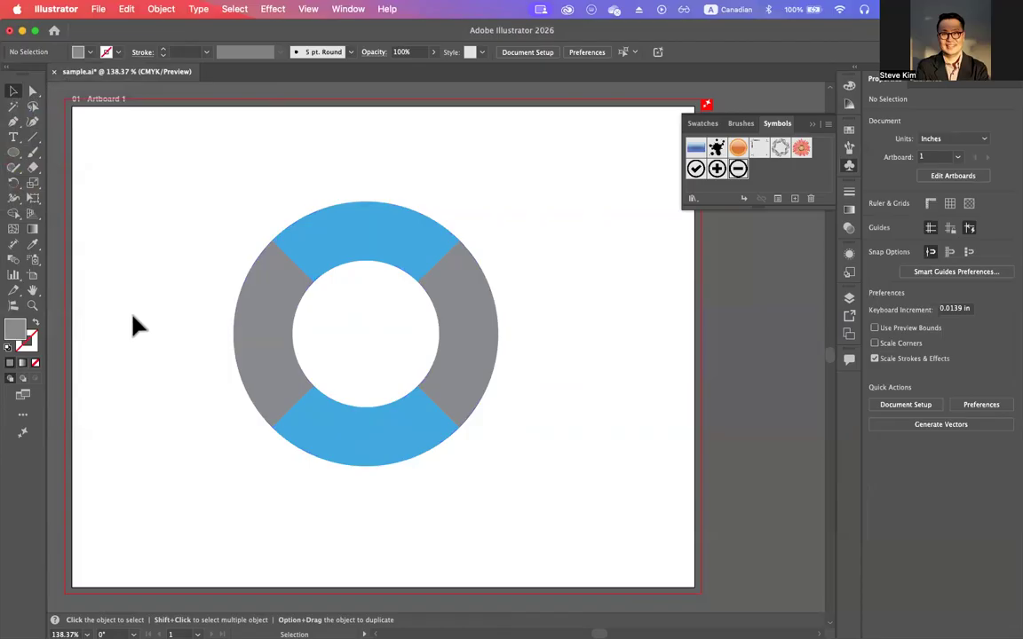
Step: Try selecting and shifting the ring's upper left side segment on its own with Direct Selection
{"action": "left_click", "coordinate": [33, 93]}
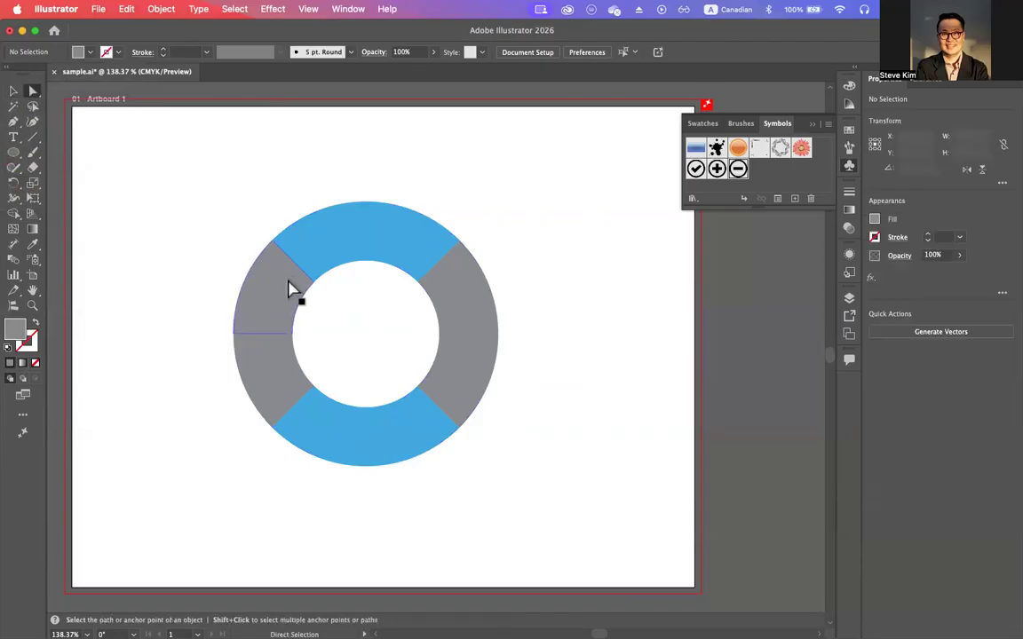
{"action": "left_click", "coordinate": [276, 301]}
{"action": "mouse_move", "coordinate": [275, 303]}
{"action": "left_mouse_down"}
{"action": "mouse_move", "coordinate": [236, 290]}
{"action": "mouse_move", "coordinate": [273, 300]}
{"action": "left_mouse_up"}
{"action": "left_click", "coordinate": [156, 304]}
Step: Copy the whole ring, switch to InDesign and paste it into a new document
{"action": "left_click_drag", "start_coordinate": [173, 192], "coordinate": [531, 488]}
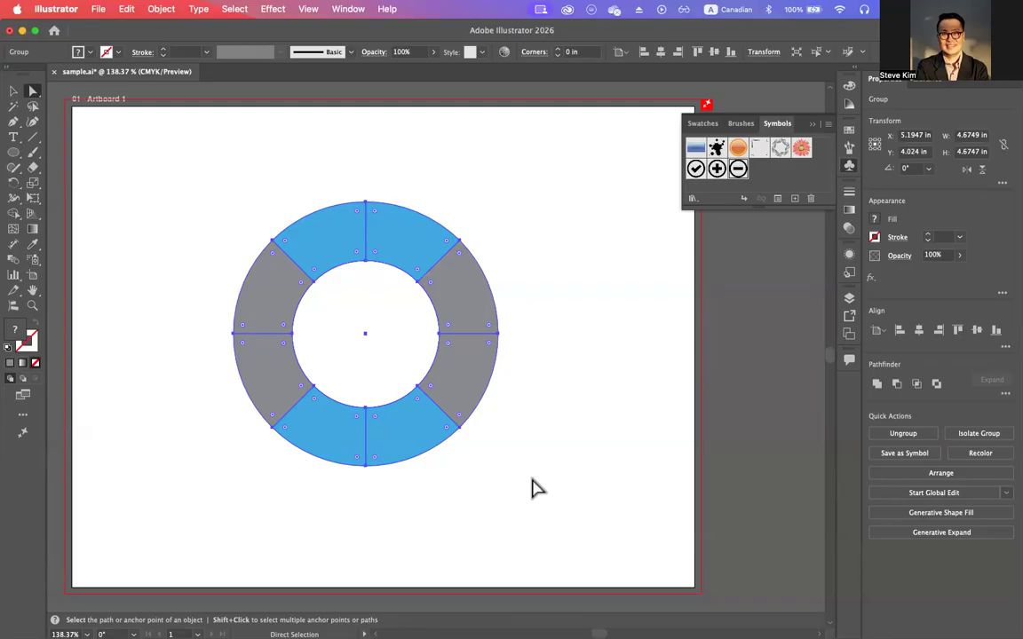
{"action": "key", "text": "super+Tab"}
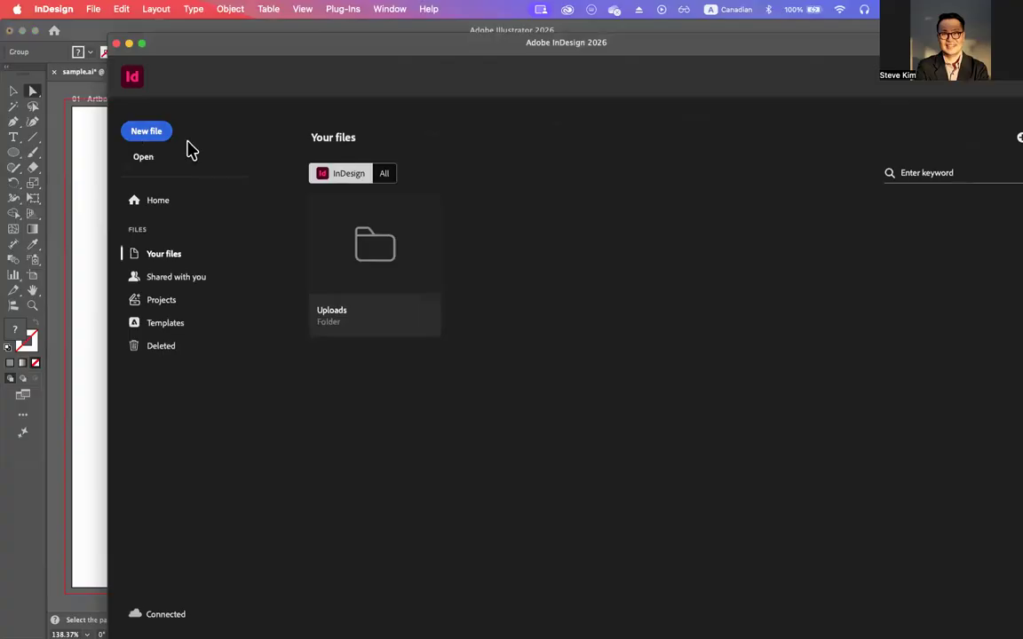
{"action": "left_click", "coordinate": [149, 131]}
{"action": "left_click", "coordinate": [851, 566]}
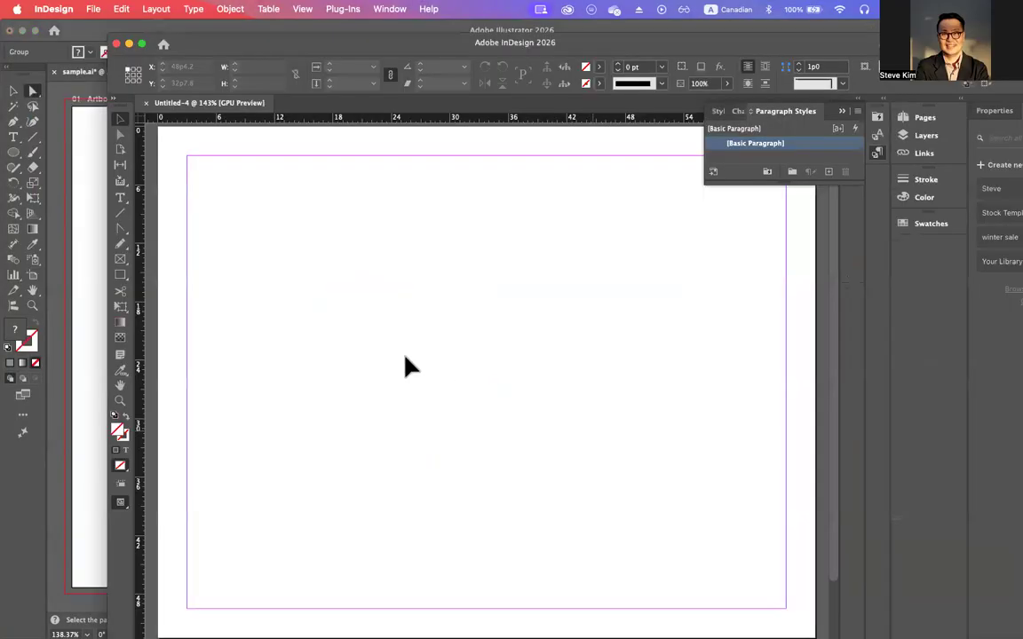
{"action": "key", "text": "super+v"}
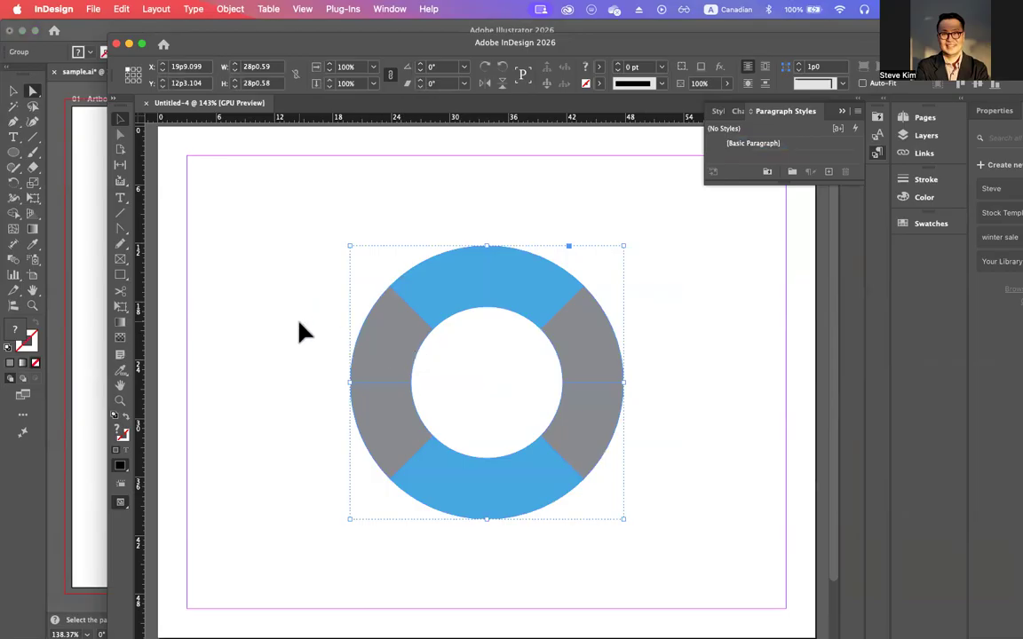
{"action": "left_click_drag", "start_coordinate": [411, 50], "coordinate": [342, 42]}
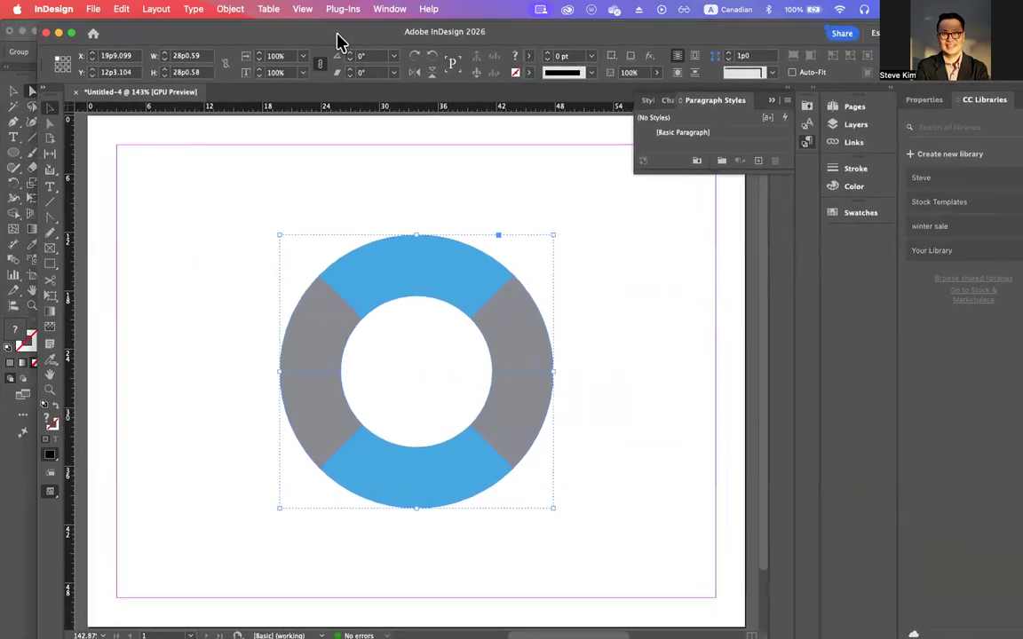
Step: Move the ring's upper left side segment up and outward, away from the ring, with Direct Selection
{"action": "left_click", "coordinate": [226, 319]}
{"action": "left_click", "coordinate": [325, 348]}
{"action": "left_click", "coordinate": [51, 124]}
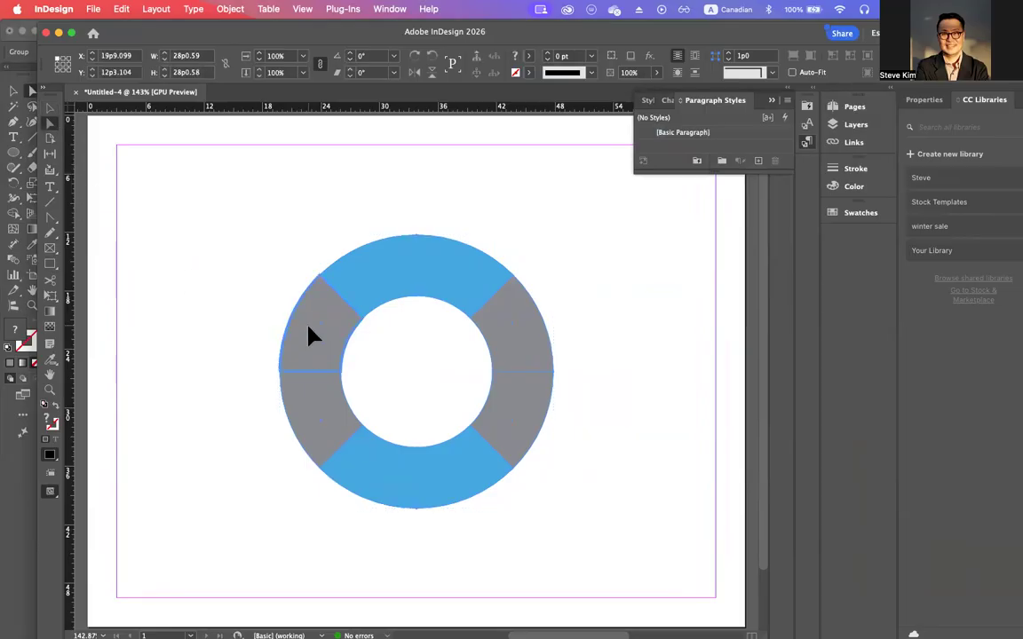
{"action": "left_click_drag", "start_coordinate": [312, 327], "coordinate": [264, 302]}
{"action": "left_click", "coordinate": [168, 266]}
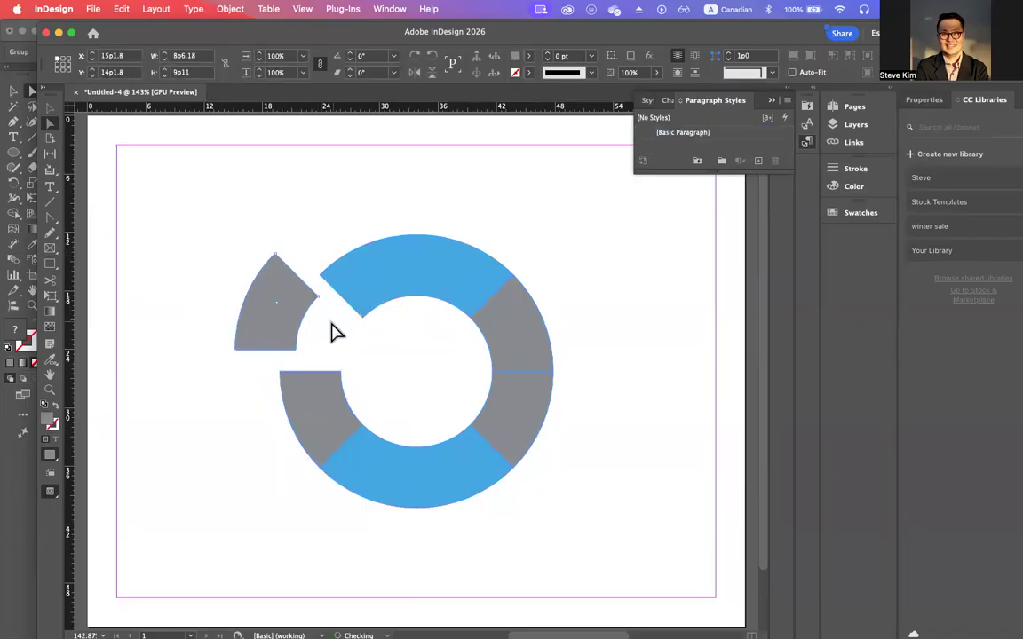
Step: Fill the detached segment with a dark red chosen in the Color Picker
{"action": "double_click", "coordinate": [51, 423]}
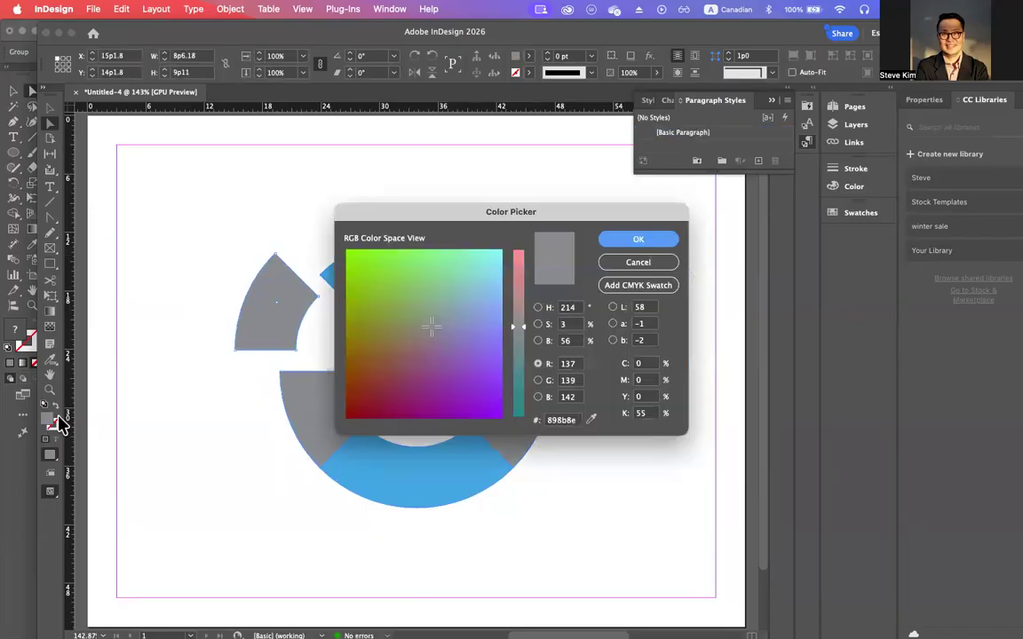
{"action": "left_click", "coordinate": [363, 388]}
{"action": "left_click", "coordinate": [635, 239]}
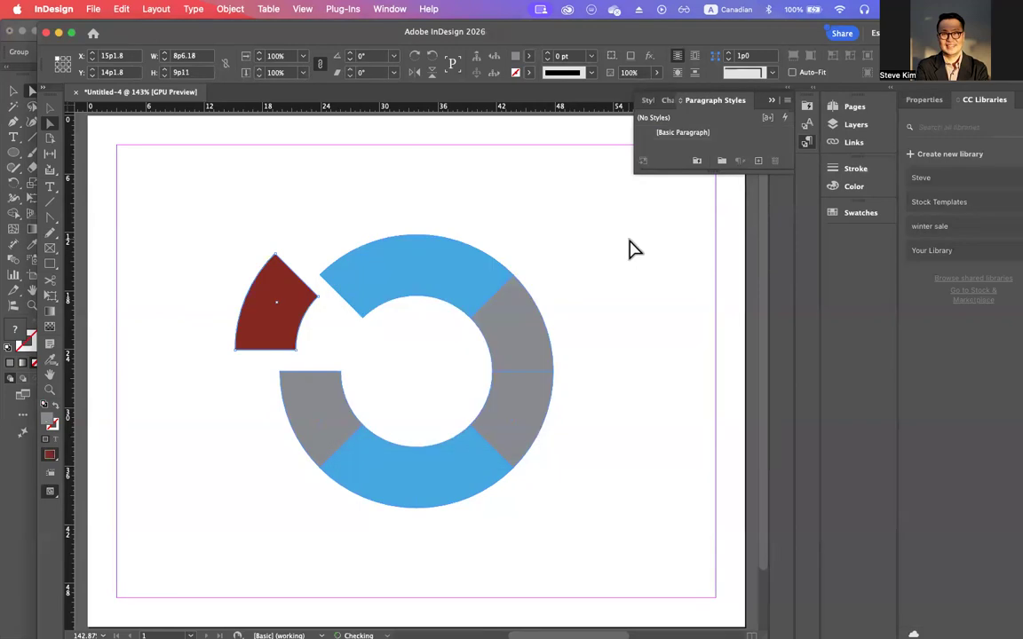
Step: Move the dark red segment back towards the ring, leaving a narrow gap, and deselect it
{"action": "left_click", "coordinate": [201, 309]}
{"action": "left_click_drag", "start_coordinate": [283, 329], "coordinate": [315, 343]}
{"action": "left_click", "coordinate": [205, 337]}
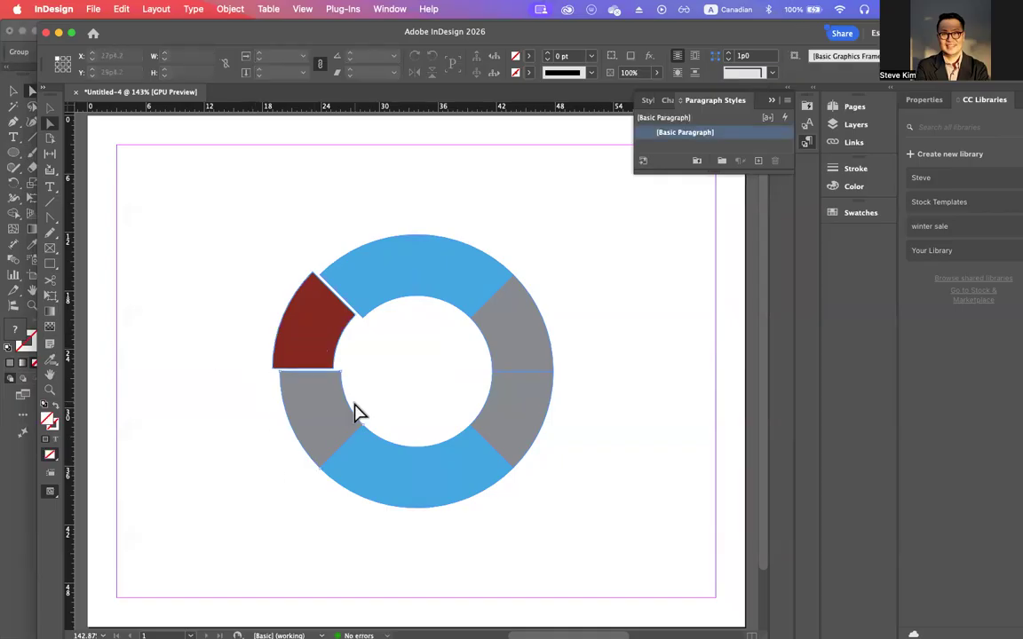
Step: Switch back to Illustrator and delete the whole ring from the artboard
{"action": "left_click", "coordinate": [321, 427]}
{"action": "left_click", "coordinate": [628, 539]}
{"action": "left_click_drag", "start_coordinate": [191, 27], "coordinate": [229, 472]}
{"action": "left_click", "coordinate": [586, 373]}
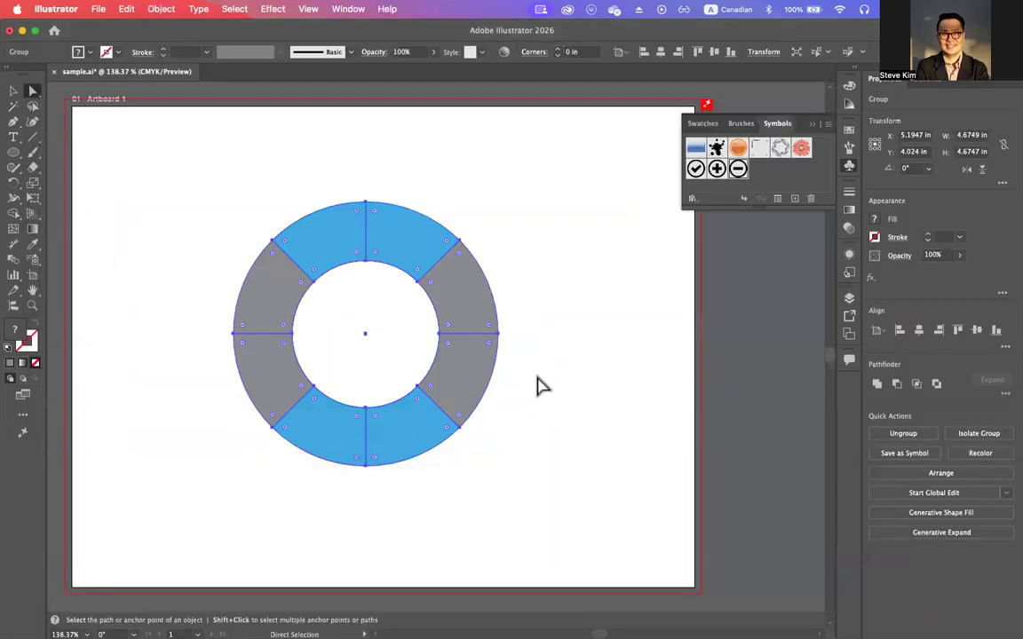
{"action": "key", "text": "Delete"}
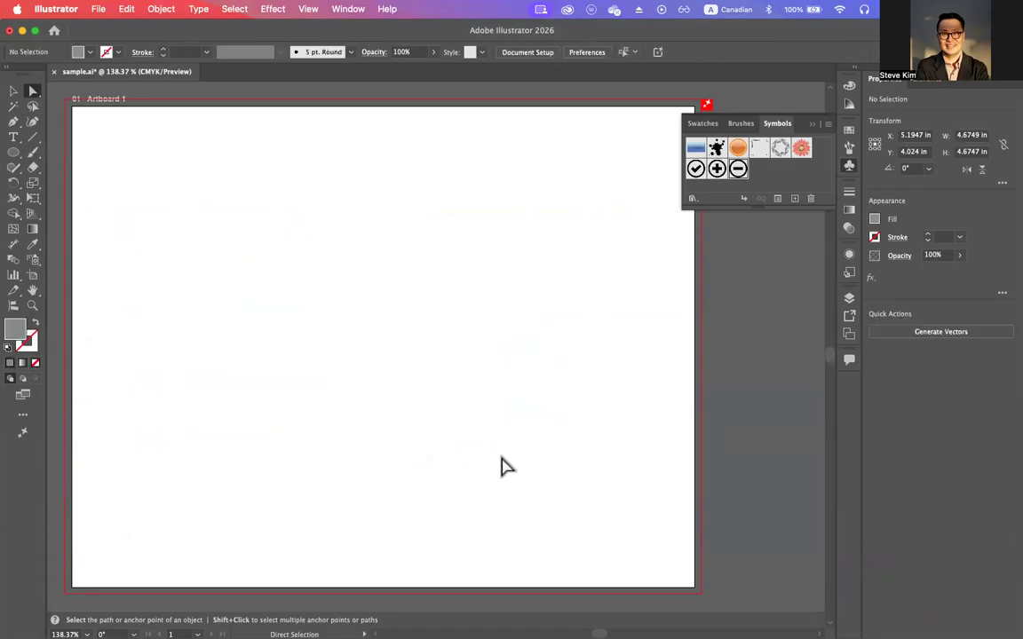
Step: Draw a tall grey rectangle about 1.37 by 4.89 in on the artboard and fully round its corners
{"action": "left_click_drag", "start_coordinate": [14, 151], "coordinate": [80, 151]}
{"action": "mouse_move", "coordinate": [254, 204]}
{"action": "left_mouse_down"}
{"action": "mouse_move", "coordinate": [320, 392]}
{"action": "mouse_move", "coordinate": [263, 429]}
{"action": "mouse_move", "coordinate": [194, 392]}
{"action": "mouse_move", "coordinate": [312, 491]}
{"action": "mouse_move", "coordinate": [333, 479]}
{"action": "left_mouse_up"}
{"action": "left_click_drag", "start_coordinate": [263, 213], "coordinate": [288, 270]}
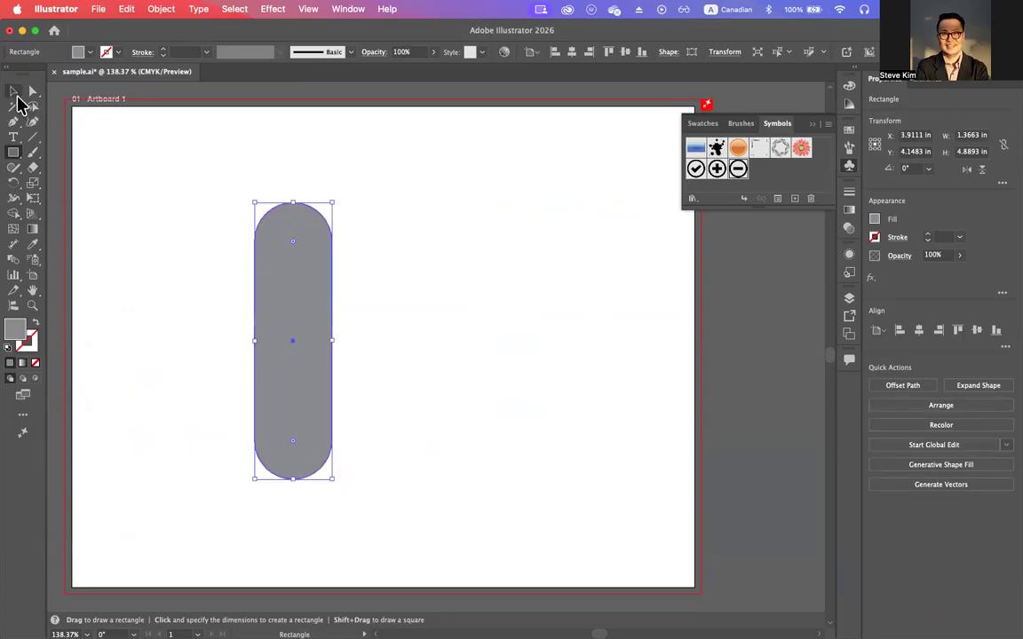
Step: Try blue fills on the rounded rectangle in the Color Picker, ending with hex 0d95b5
{"action": "double_click", "coordinate": [17, 324]}
{"action": "left_click_drag", "start_coordinate": [764, 276], "coordinate": [765, 254]}
{"action": "left_click", "coordinate": [732, 200]}
{"action": "left_click_drag", "start_coordinate": [732, 201], "coordinate": [736, 200]}
{"action": "left_click", "coordinate": [869, 185]}
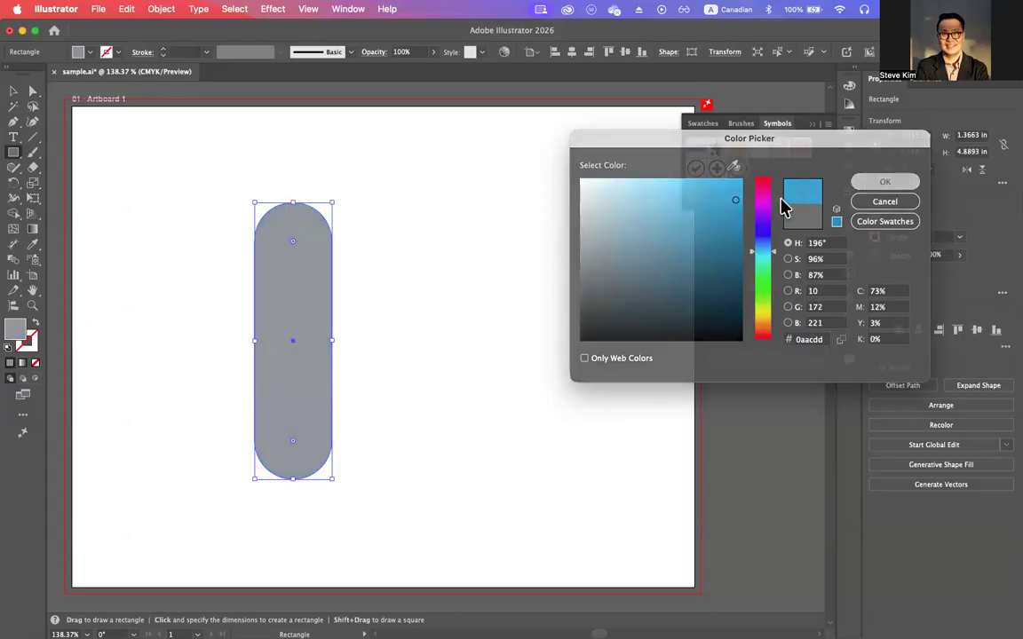
{"action": "double_click", "coordinate": [18, 330]}
{"action": "left_click", "coordinate": [731, 225]}
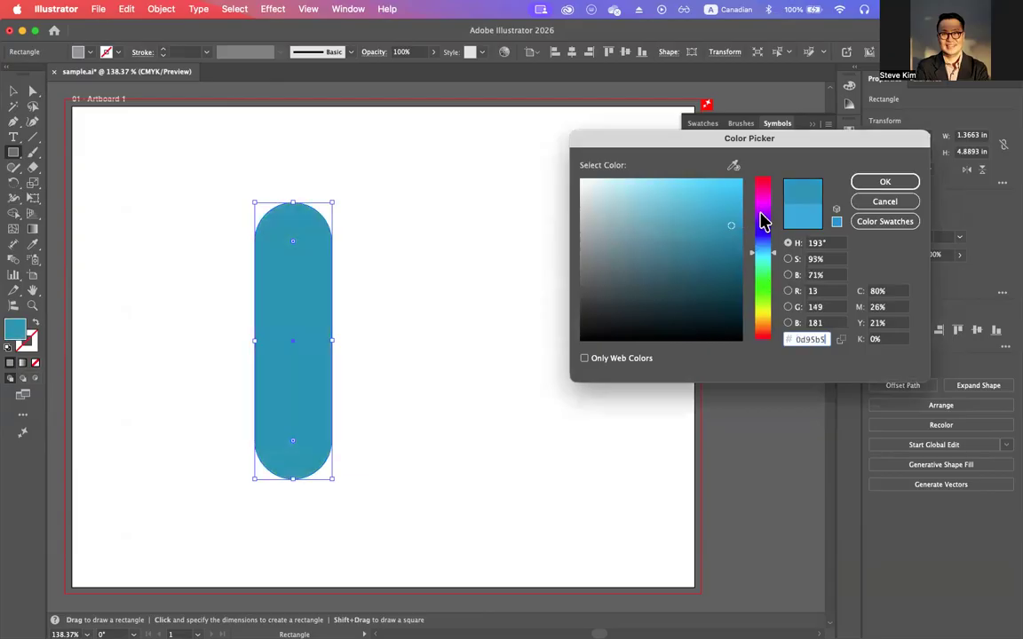
{"action": "left_click", "coordinate": [875, 201]}
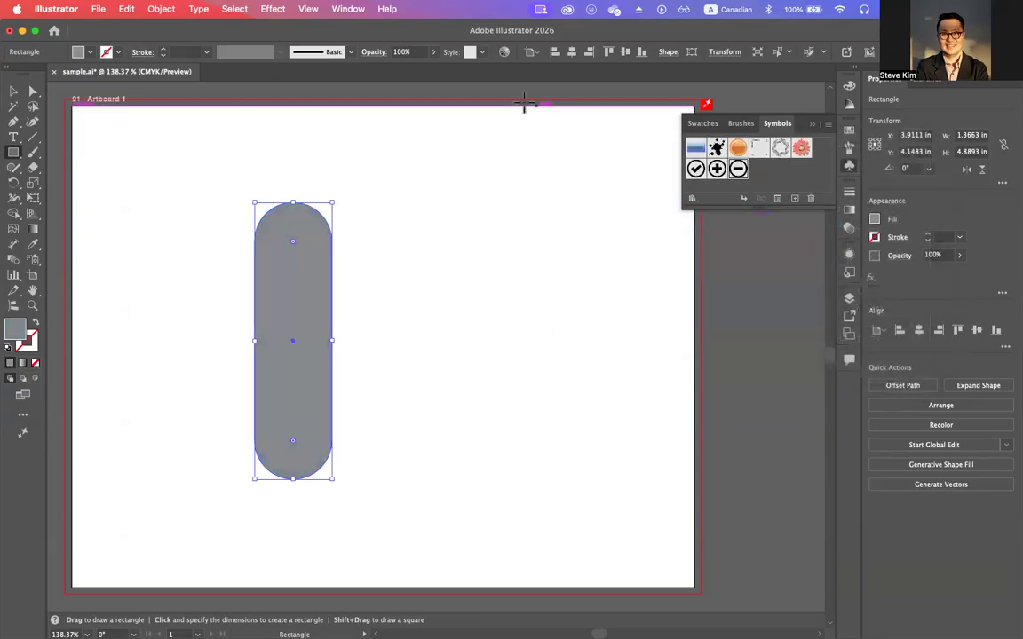
Step: Fill the rounded rectangle with the bright cyan blue from the recent colors
{"action": "left_click", "coordinate": [90, 52]}
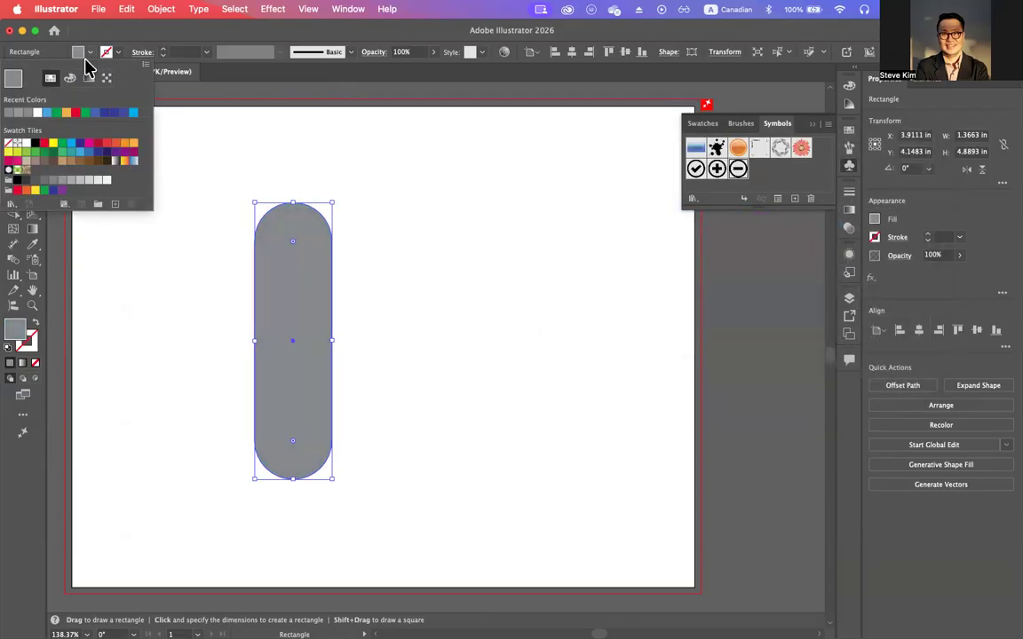
{"action": "left_click", "coordinate": [96, 114]}
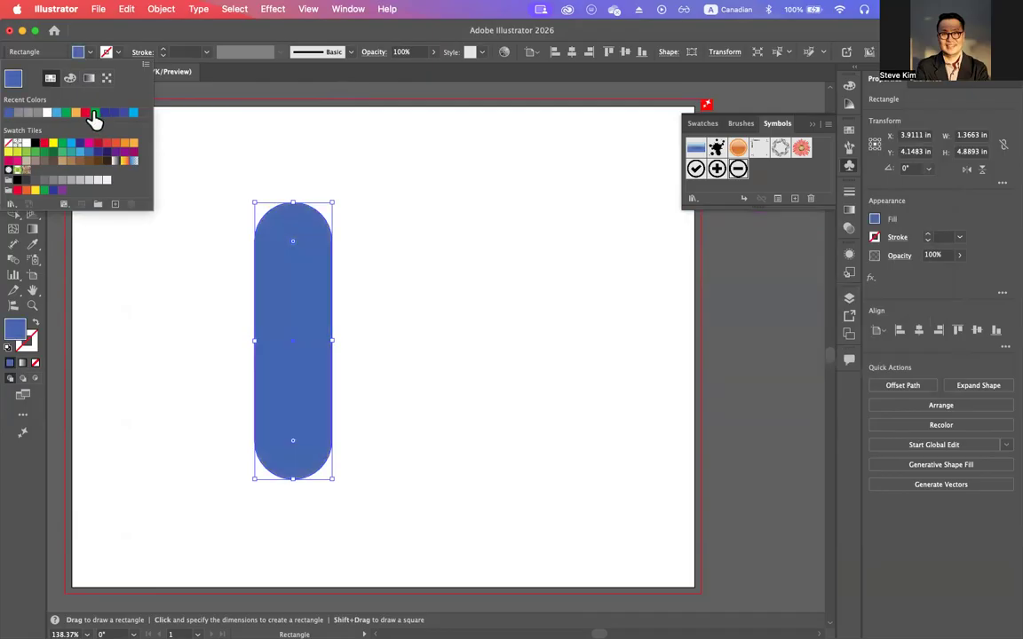
{"action": "left_click", "coordinate": [134, 114]}
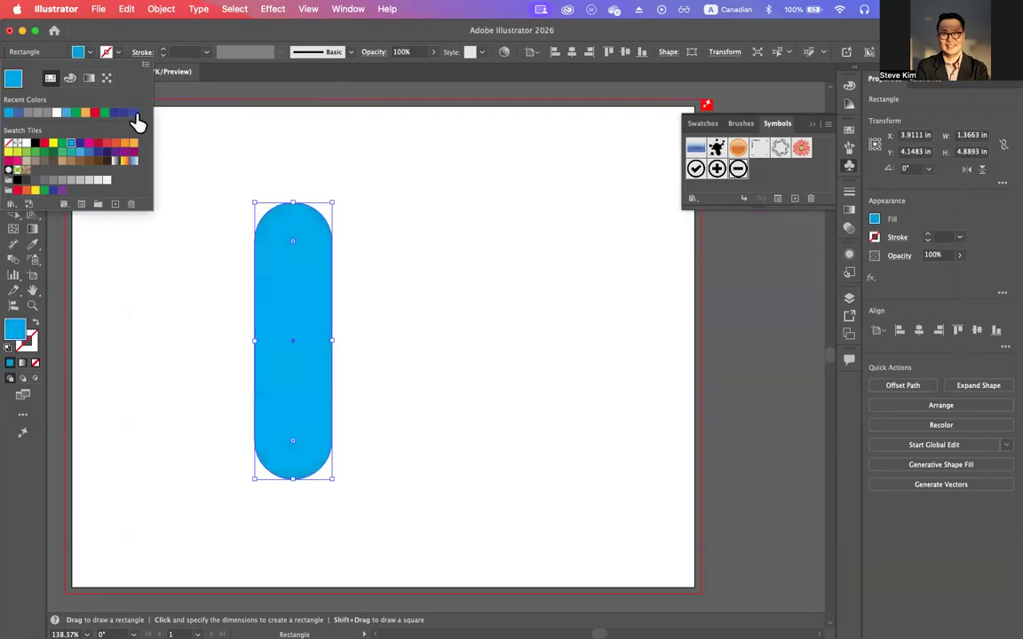
Step: Copy the blue bar sideways and repeat the duplication to make a row of three evenly spaced bars
{"action": "left_click", "coordinate": [13, 90]}
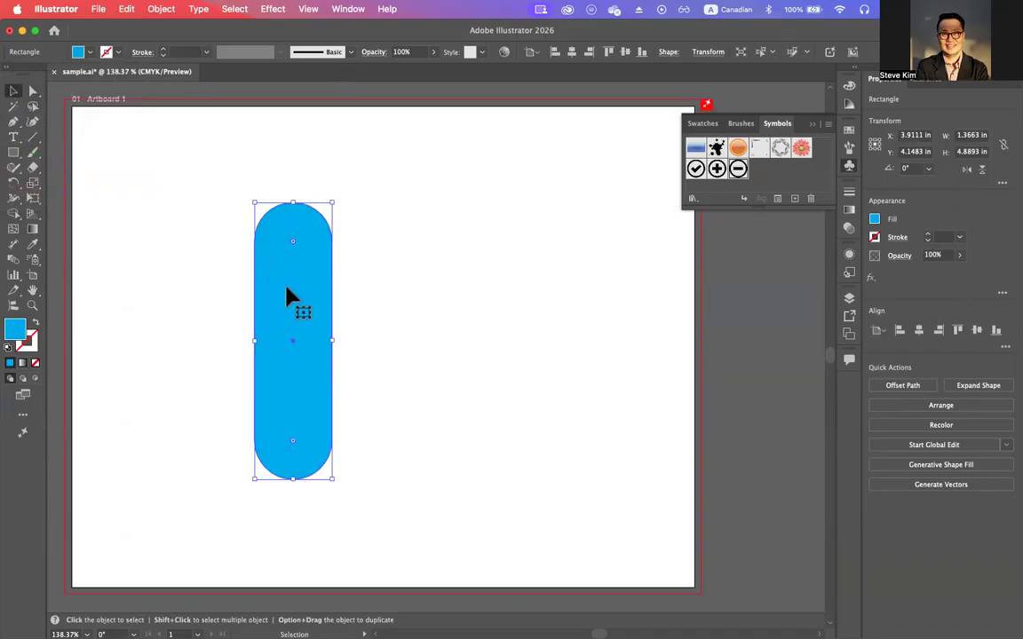
{"action": "left_click_drag", "start_coordinate": [286, 290], "coordinate": [404, 295]}
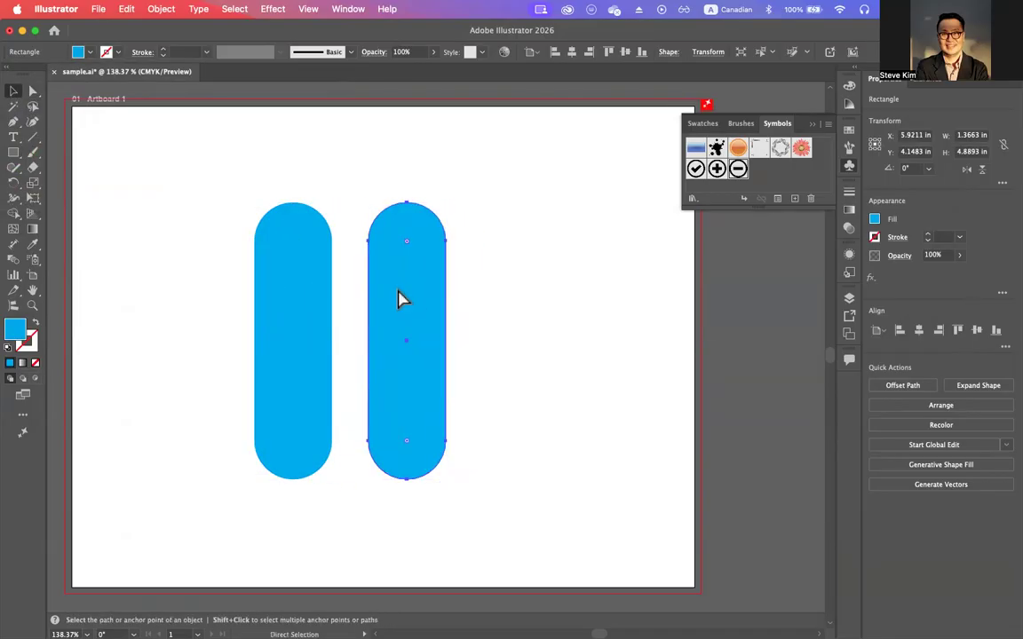
{"action": "key", "text": "super+d"}
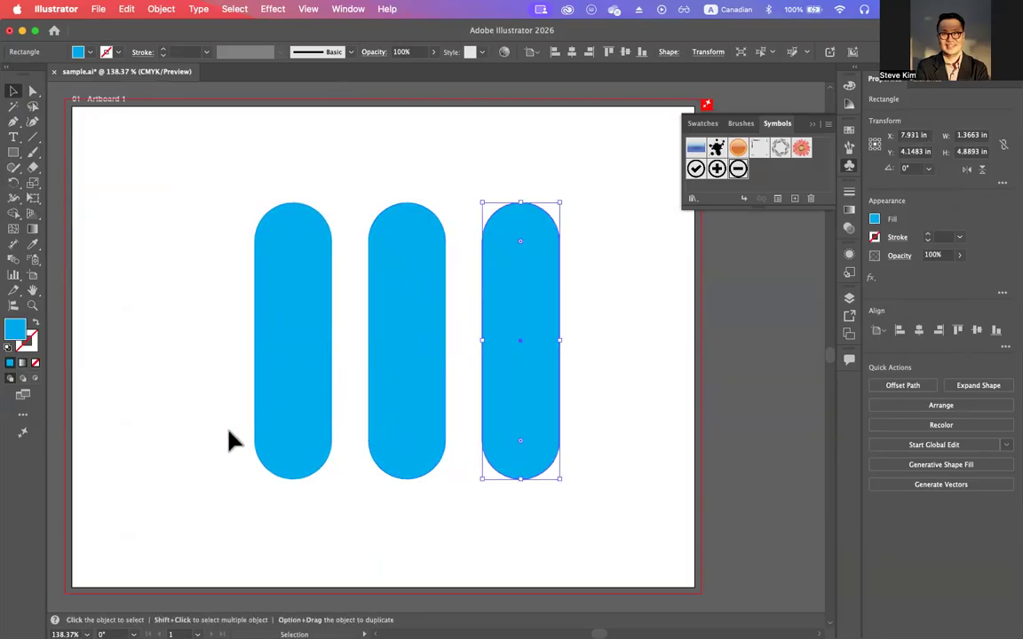
Step: Enlarge the Symbols panel and place the checkmark, plus and minus symbols below the three bars, one under each
{"action": "left_click", "coordinate": [350, 9]}
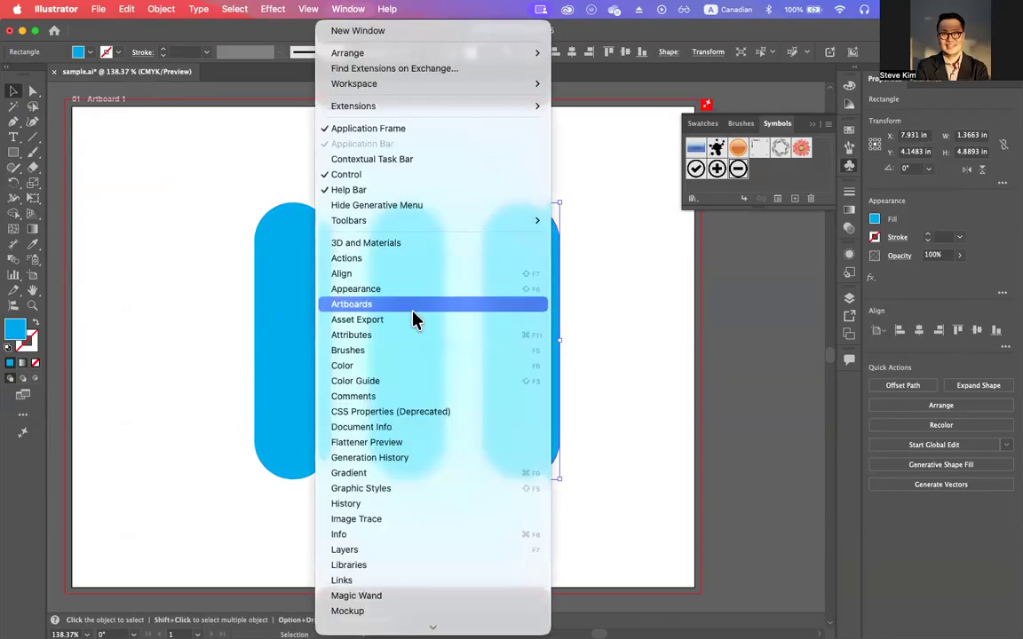
{"action": "scroll", "coordinate": [432, 533], "scroll_direction": "down", "scroll_amount": 3}
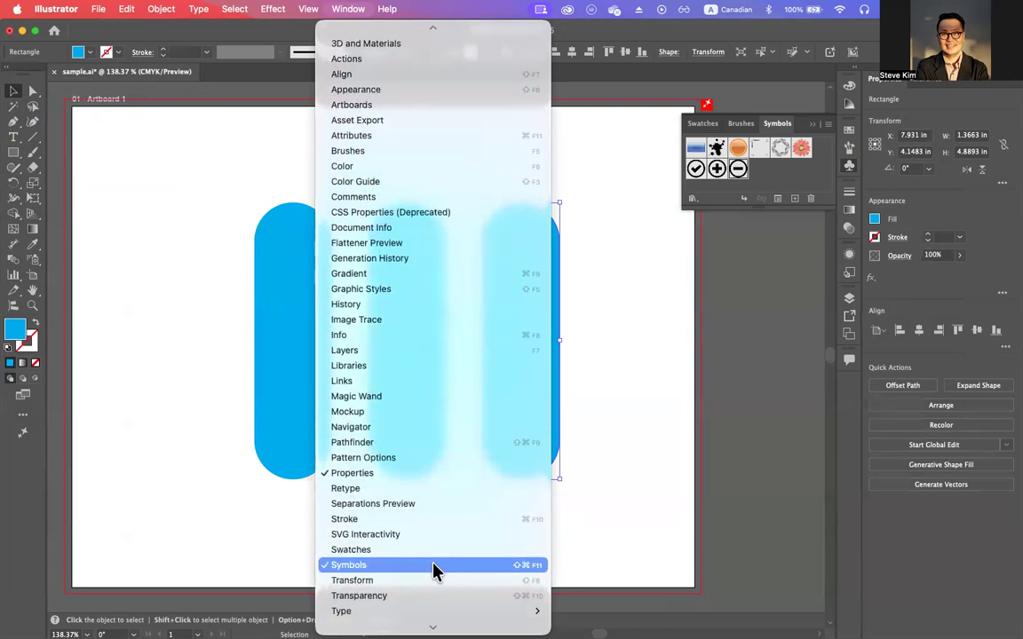
{"action": "left_click", "coordinate": [757, 215]}
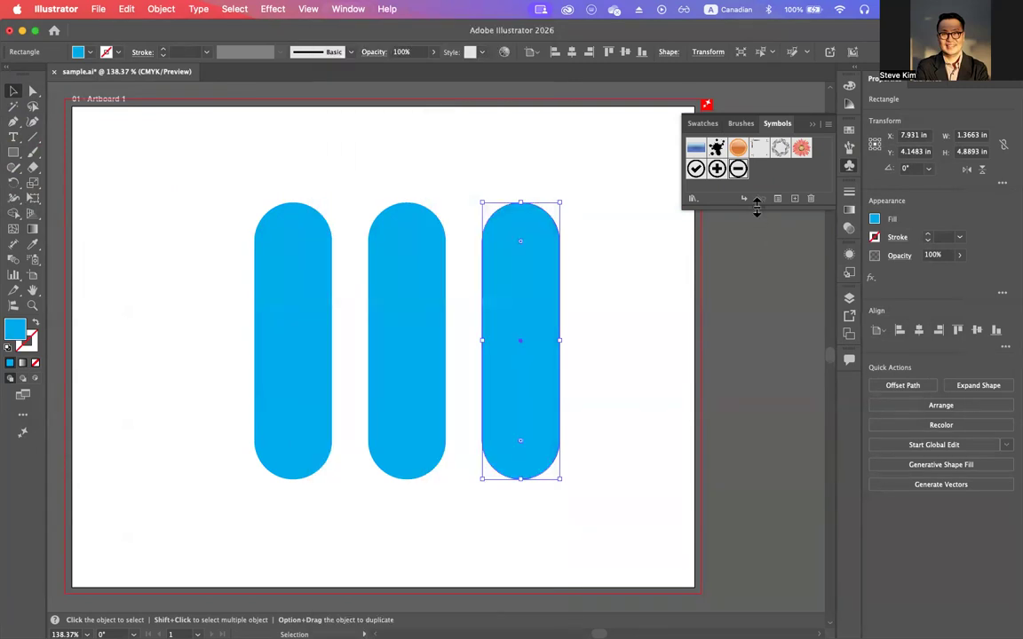
{"action": "left_click_drag", "start_coordinate": [753, 207], "coordinate": [767, 330]}
{"action": "left_click_drag", "start_coordinate": [701, 180], "coordinate": [286, 530]}
{"action": "left_click_drag", "start_coordinate": [715, 180], "coordinate": [409, 527]}
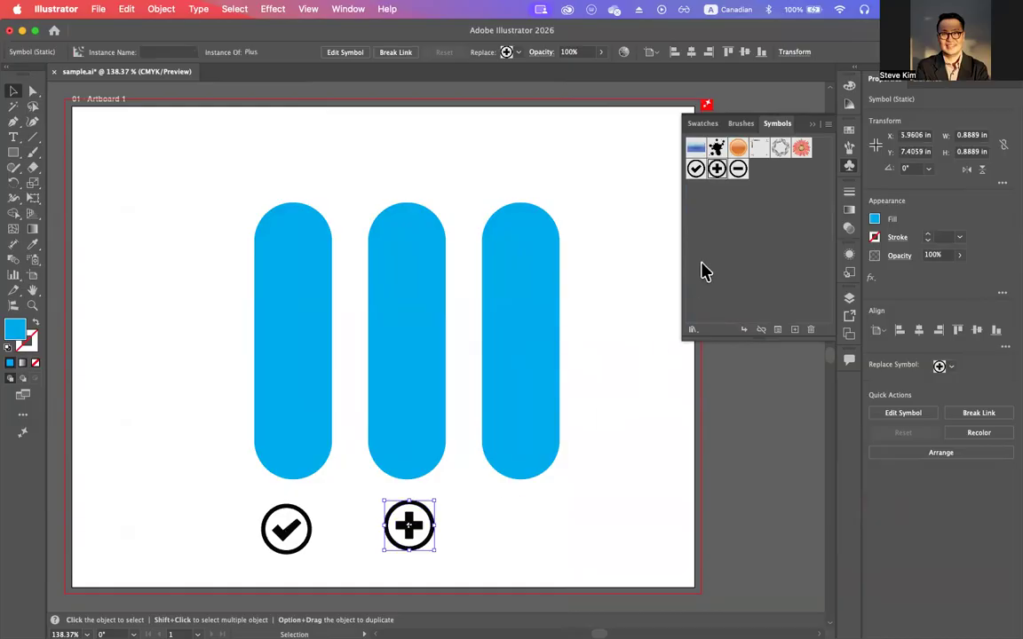
{"action": "left_click_drag", "start_coordinate": [739, 170], "coordinate": [516, 522]}
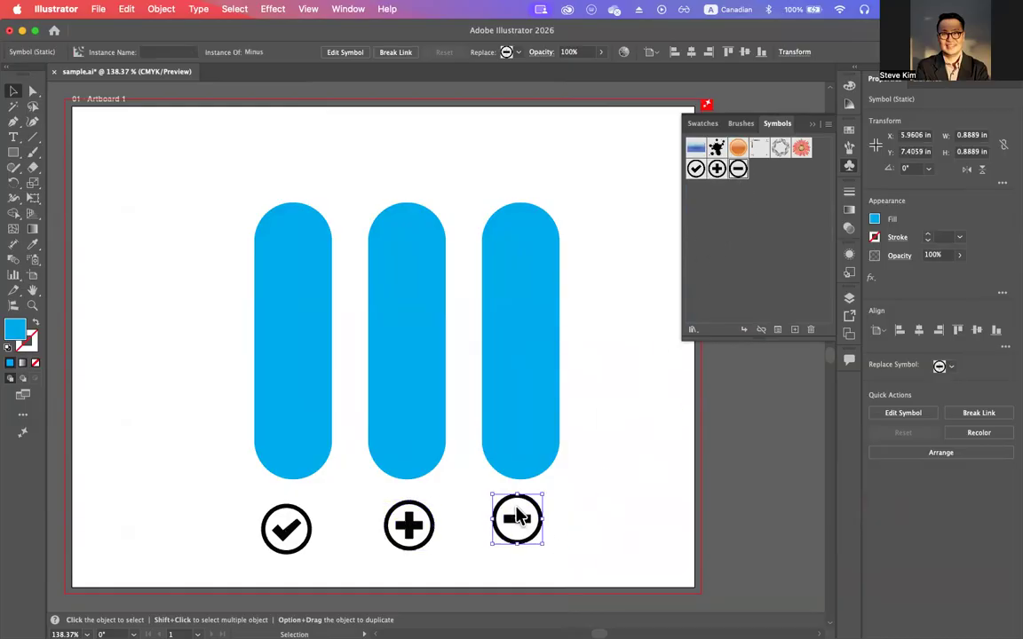
Step: Break the symbol links of the checkmark, plus and minus icons one by one
{"action": "left_click_drag", "start_coordinate": [579, 564], "coordinate": [240, 502]}
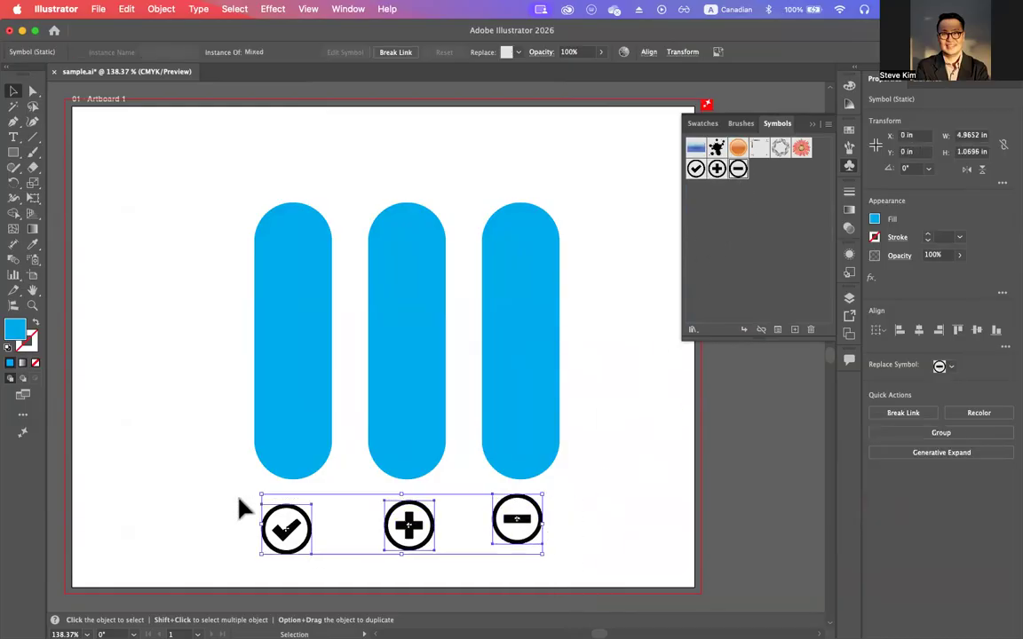
{"action": "left_click", "coordinate": [342, 477]}
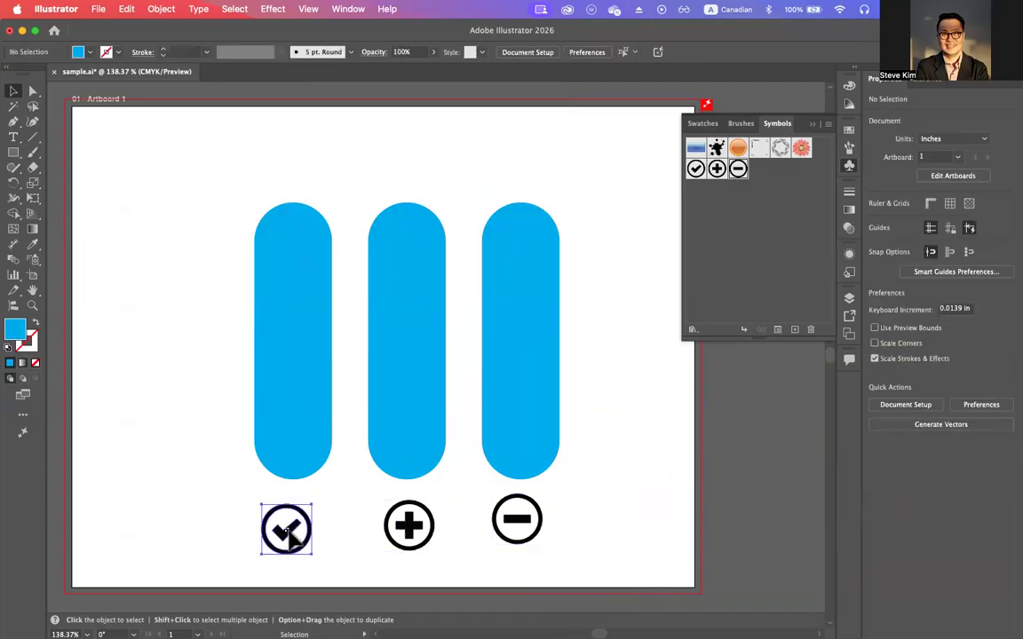
{"action": "left_click", "coordinate": [289, 536]}
{"action": "left_click", "coordinate": [396, 53]}
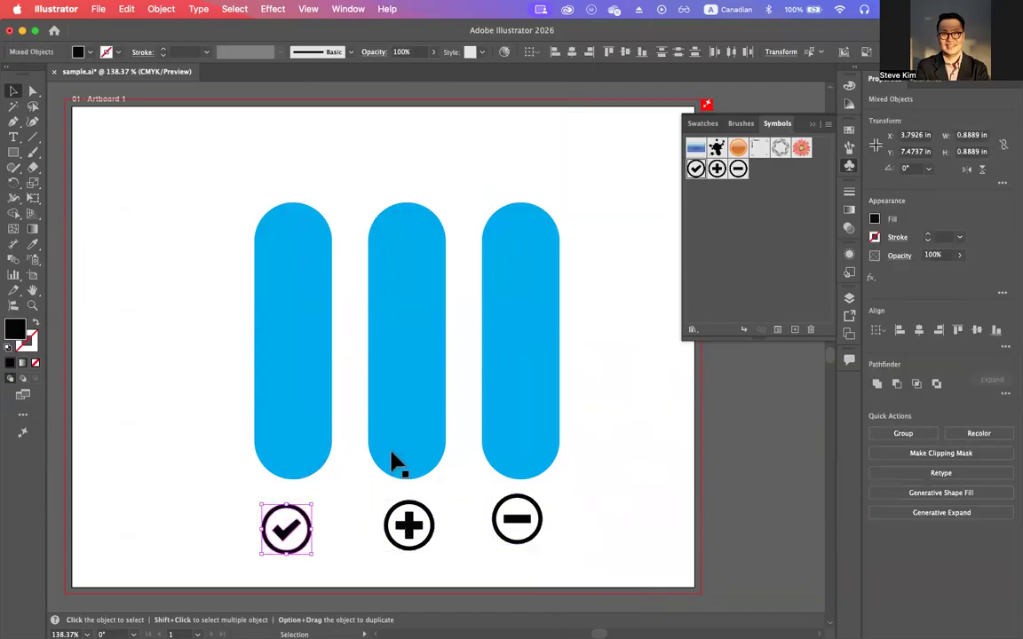
{"action": "left_click", "coordinate": [405, 546]}
{"action": "left_click", "coordinate": [399, 54]}
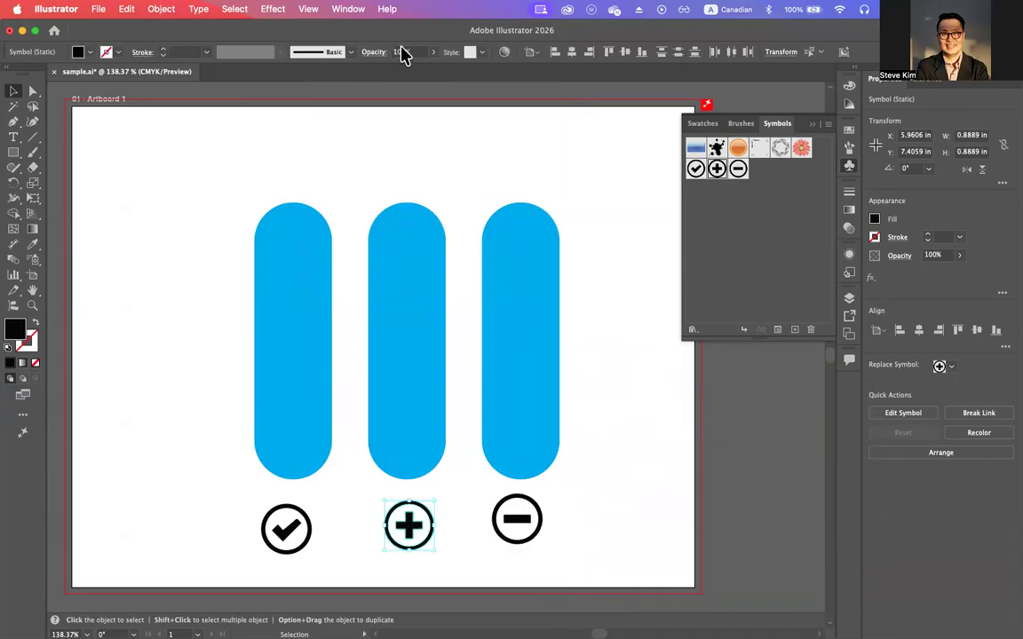
{"action": "left_click", "coordinate": [519, 524]}
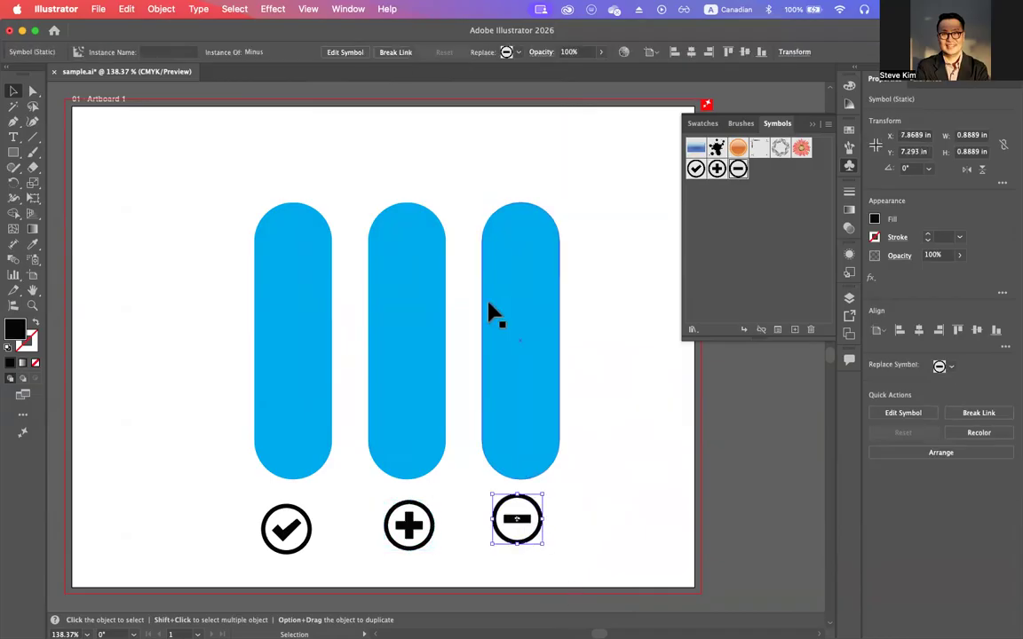
{"action": "left_click", "coordinate": [400, 53]}
Step: Fill the three icons with white and move them together onto the lower ends of the blue bars
{"action": "left_click_drag", "start_coordinate": [228, 488], "coordinate": [615, 571]}
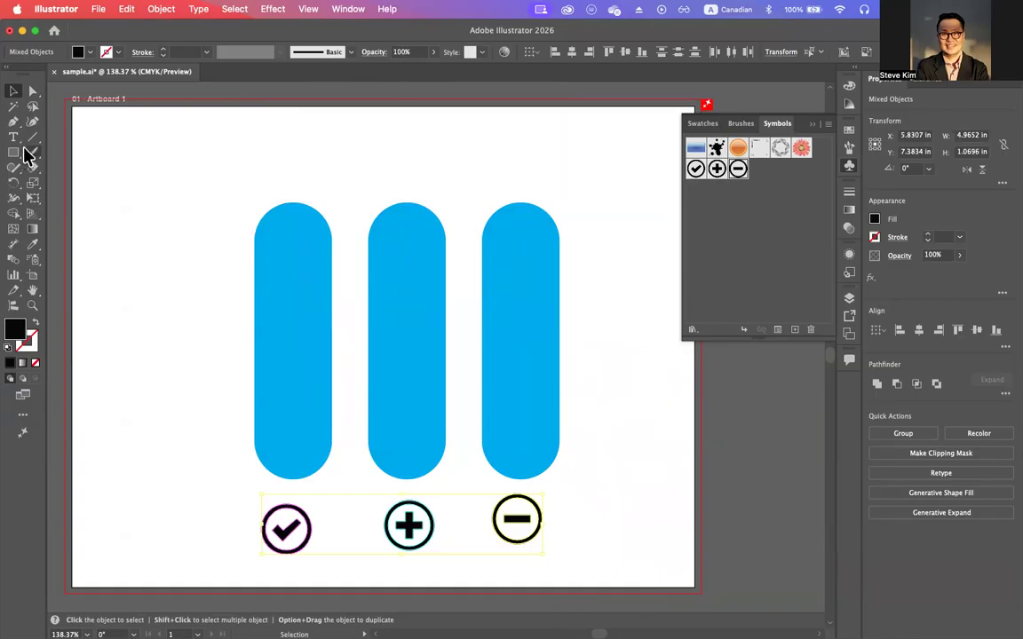
{"action": "left_click", "coordinate": [87, 51]}
{"action": "left_click", "coordinate": [57, 113]}
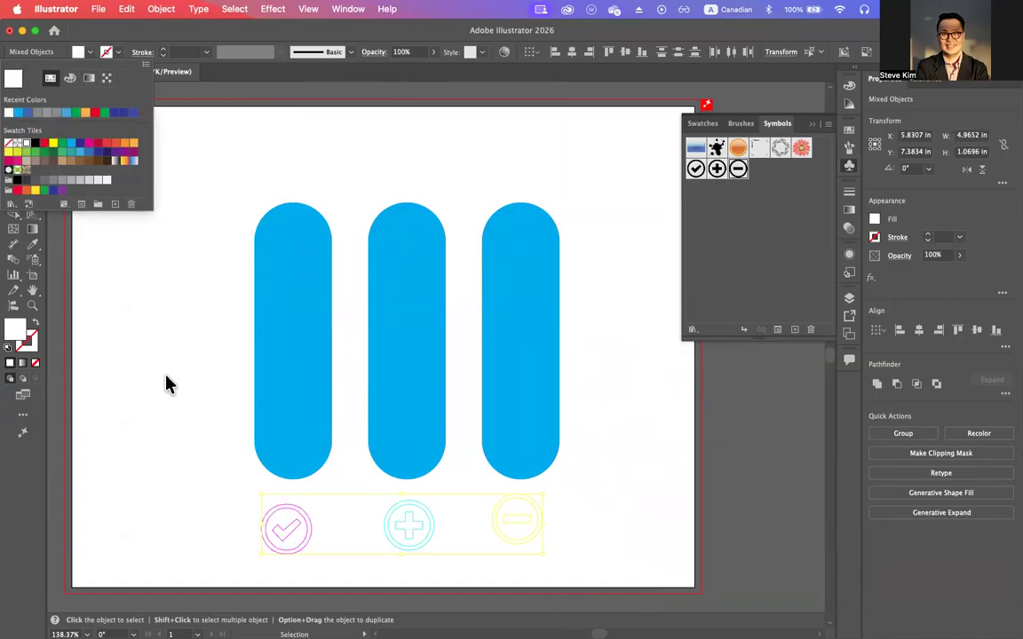
{"action": "left_click", "coordinate": [197, 485]}
{"action": "left_click", "coordinate": [188, 568]}
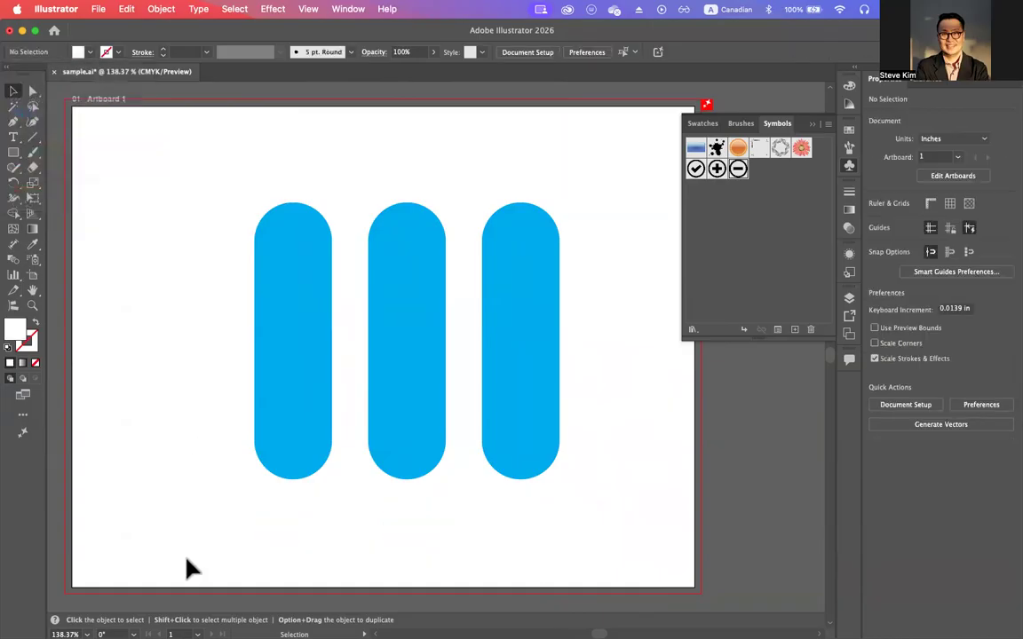
{"action": "left_click_drag", "start_coordinate": [183, 488], "coordinate": [528, 441]}
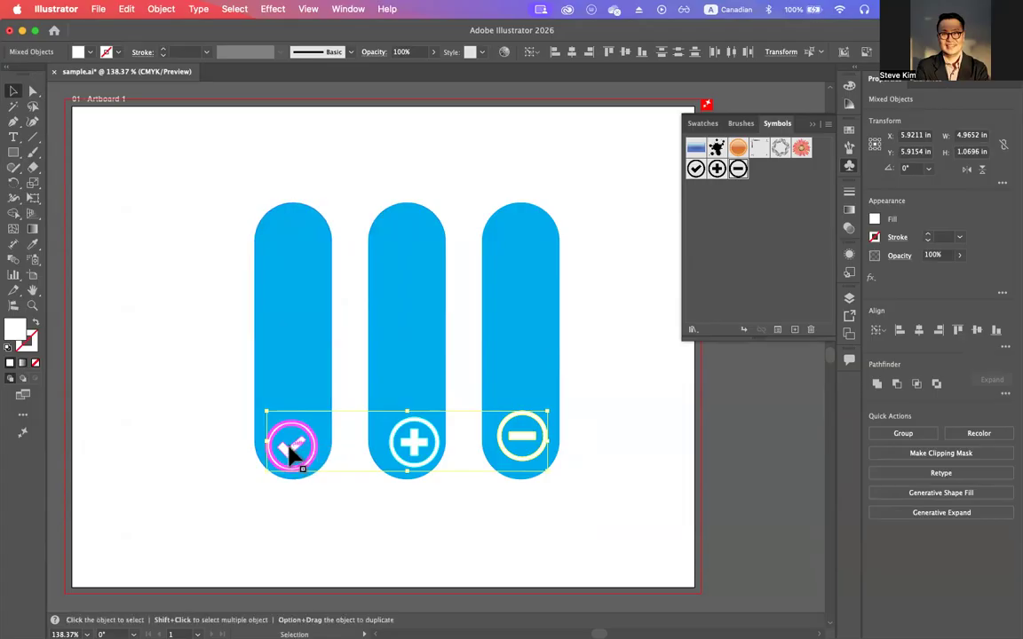
{"action": "left_click", "coordinate": [354, 544]}
Step: Select the checkmark and the three icon circles and align them by their vertical centers
{"action": "left_click", "coordinate": [300, 455]}
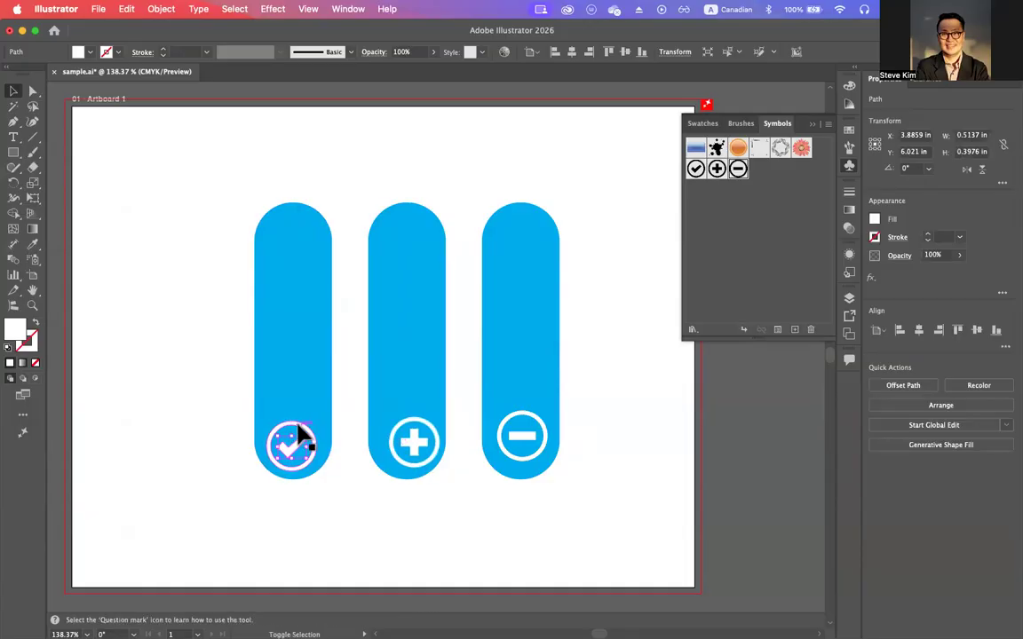
{"action": "left_click", "coordinate": [301, 435], "text": "shift"}
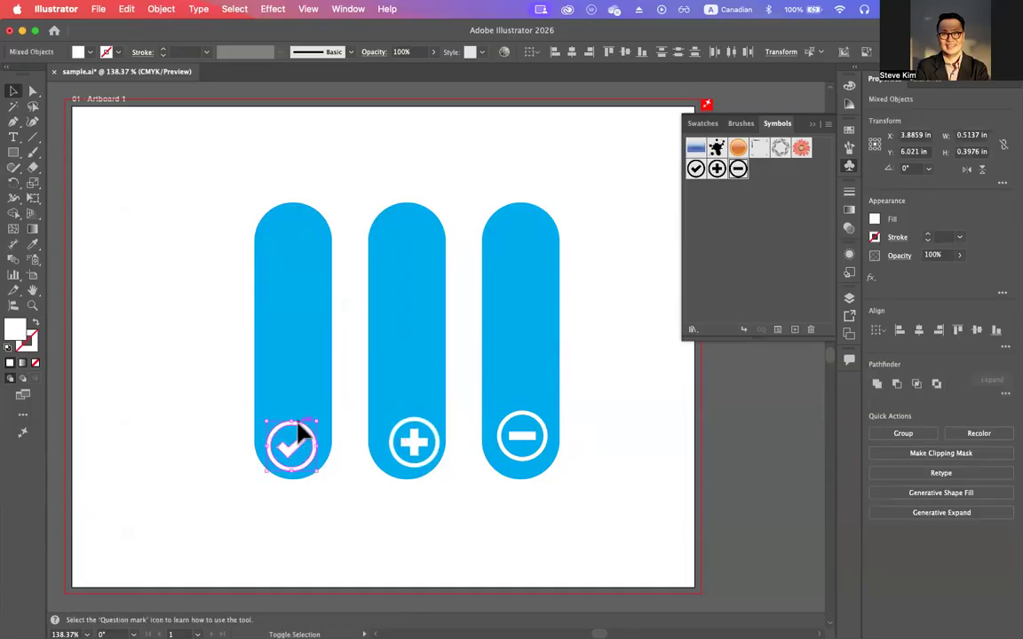
{"action": "left_click", "coordinate": [406, 448], "text": "shift"}
{"action": "left_click", "coordinate": [503, 448], "text": "shift"}
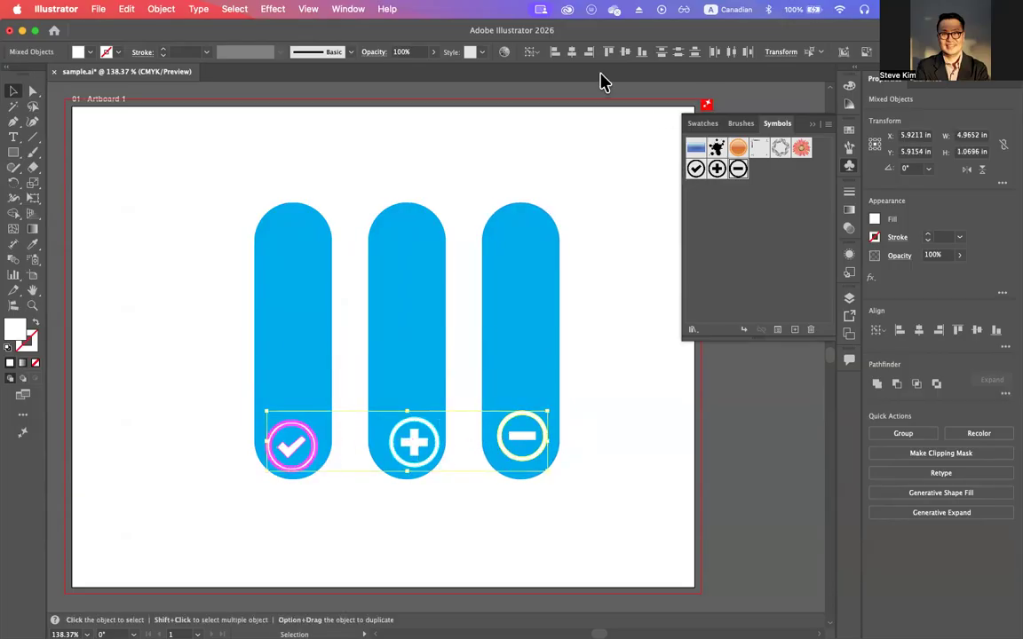
{"action": "left_click", "coordinate": [626, 51]}
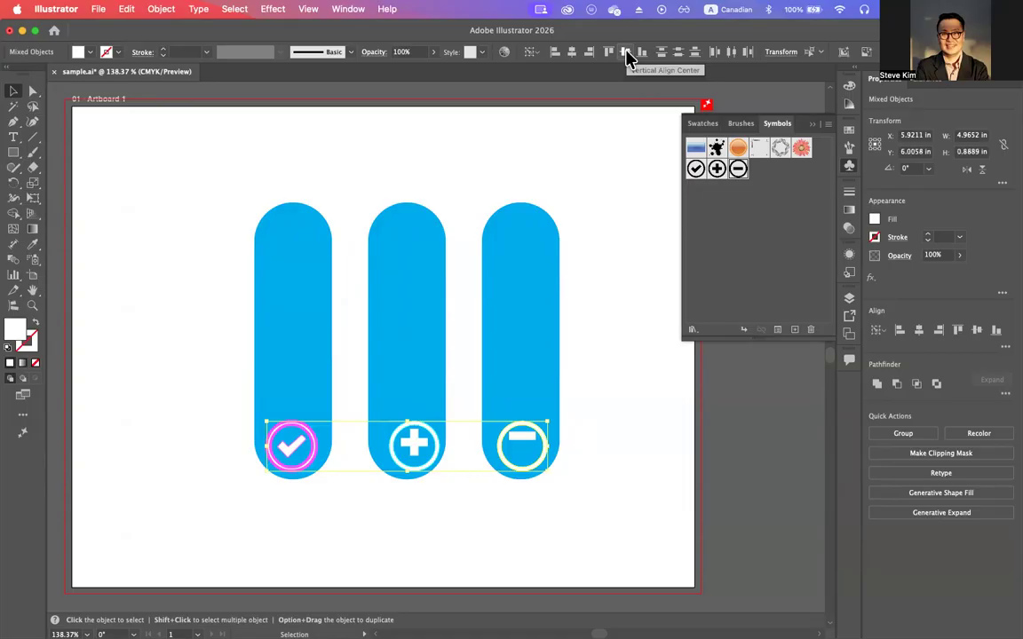
{"action": "left_click", "coordinate": [599, 495]}
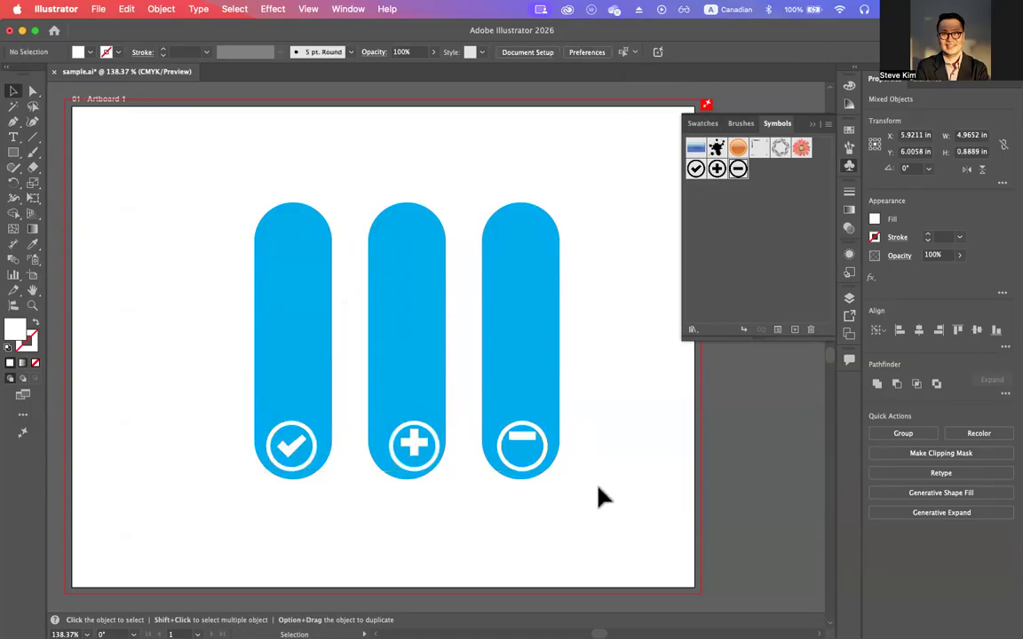
Step: Select the inner plus, minus and checkmark shapes and align them by their vertical centers
{"action": "left_click", "coordinate": [415, 453]}
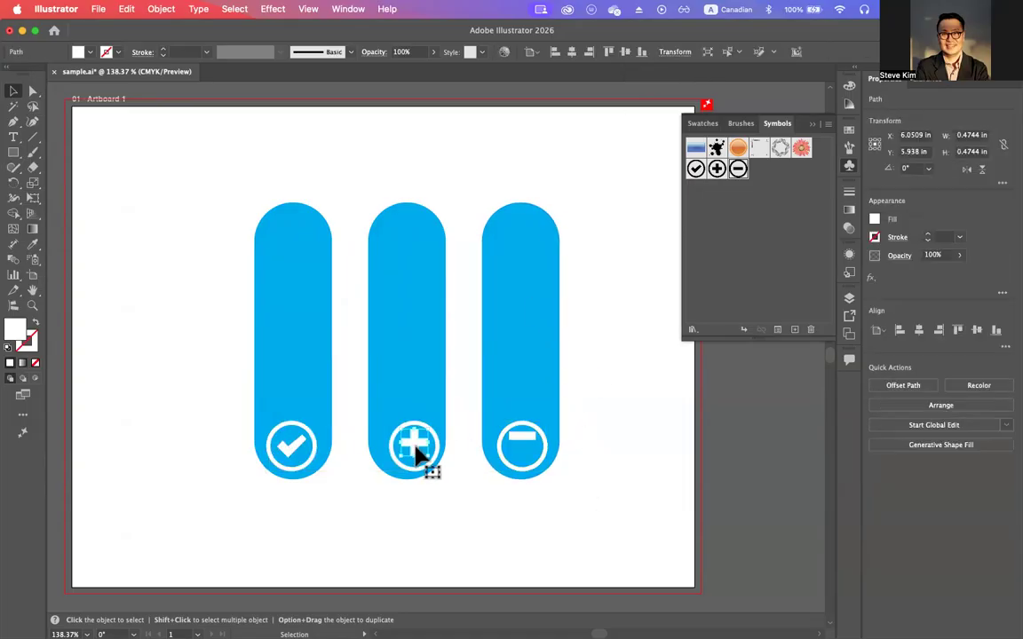
{"action": "left_click", "coordinate": [531, 445], "text": "shift"}
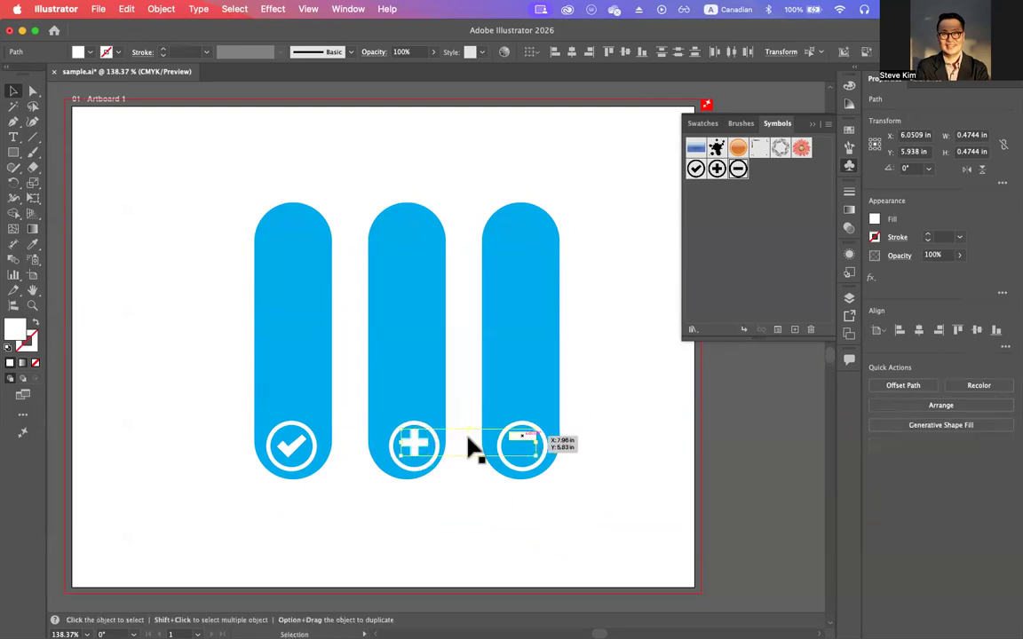
{"action": "left_click", "coordinate": [293, 455], "text": "shift"}
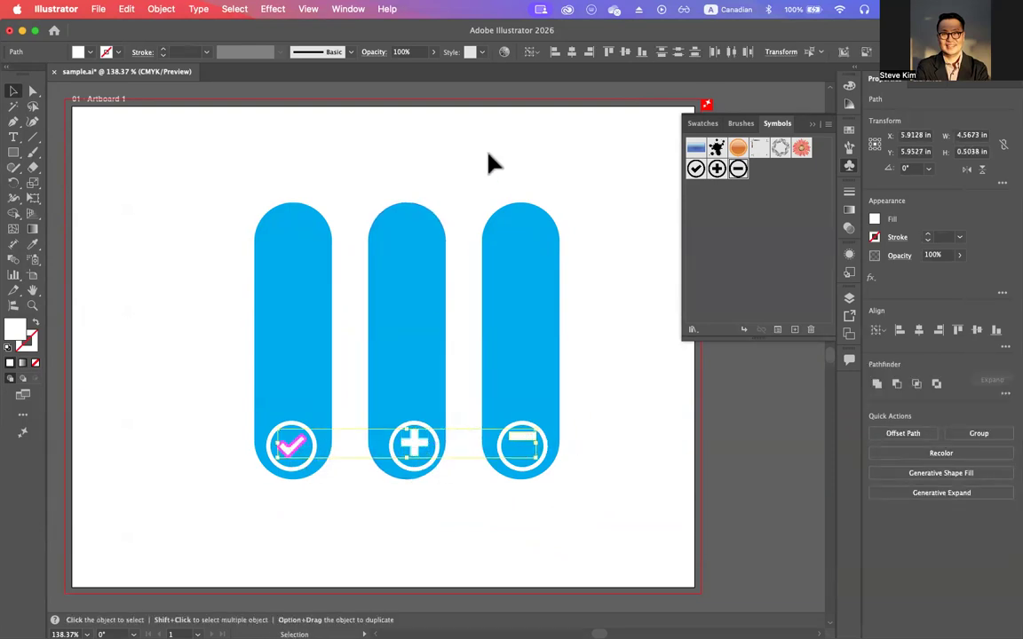
{"action": "left_click", "coordinate": [627, 53]}
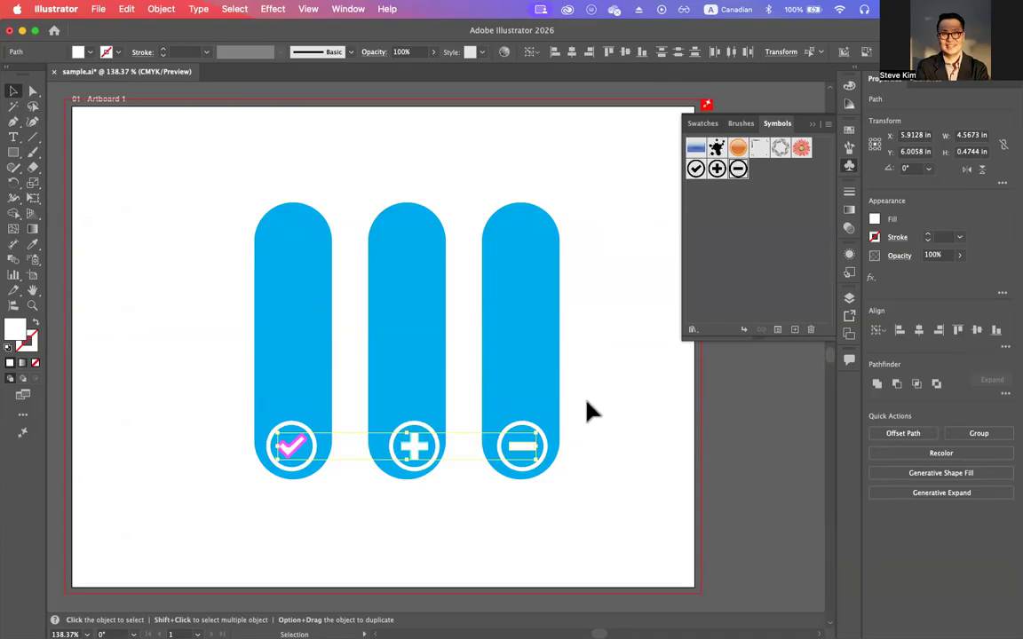
{"action": "left_click", "coordinate": [647, 484]}
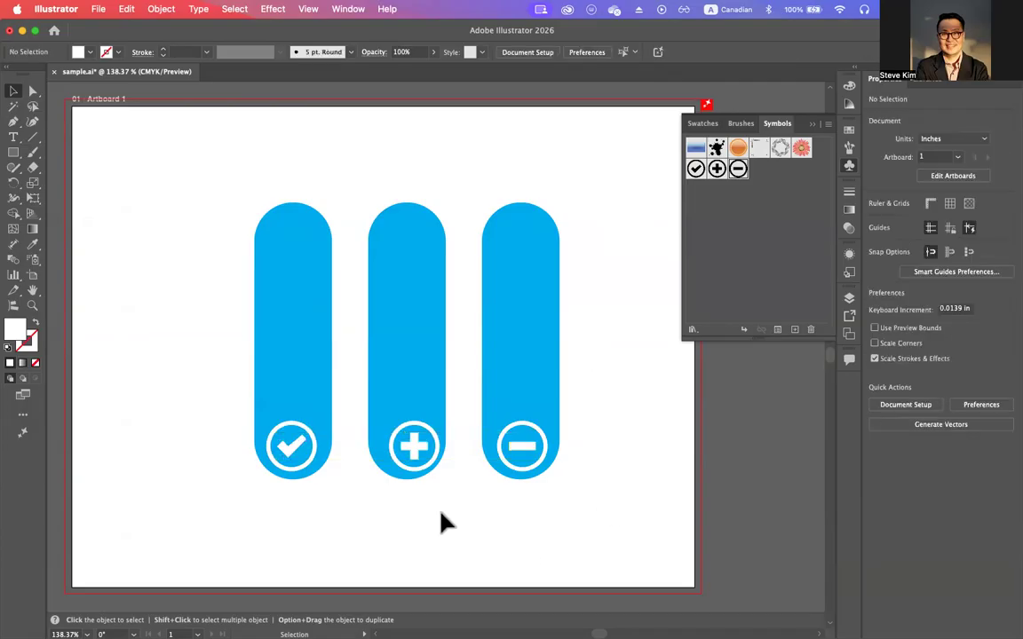
Step: Shift the plus sign and its circle sideways towards the middle bar's center and group them
{"action": "left_click", "coordinate": [423, 458]}
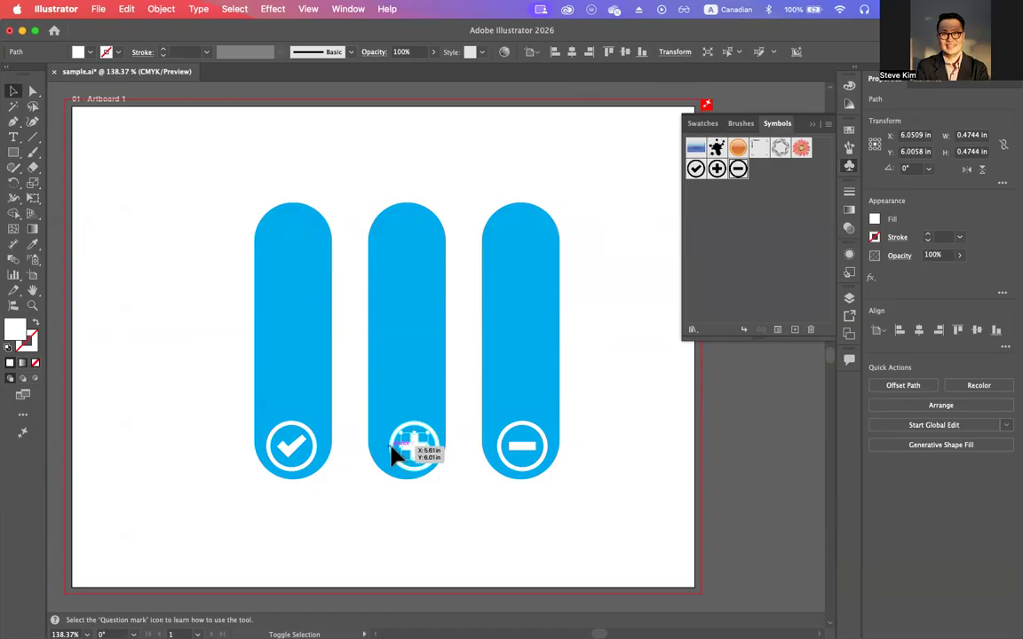
{"action": "left_click", "coordinate": [394, 452], "text": "shift"}
{"action": "left_click_drag", "start_coordinate": [393, 450], "coordinate": [391, 450]}
{"action": "key", "text": "super+g"}
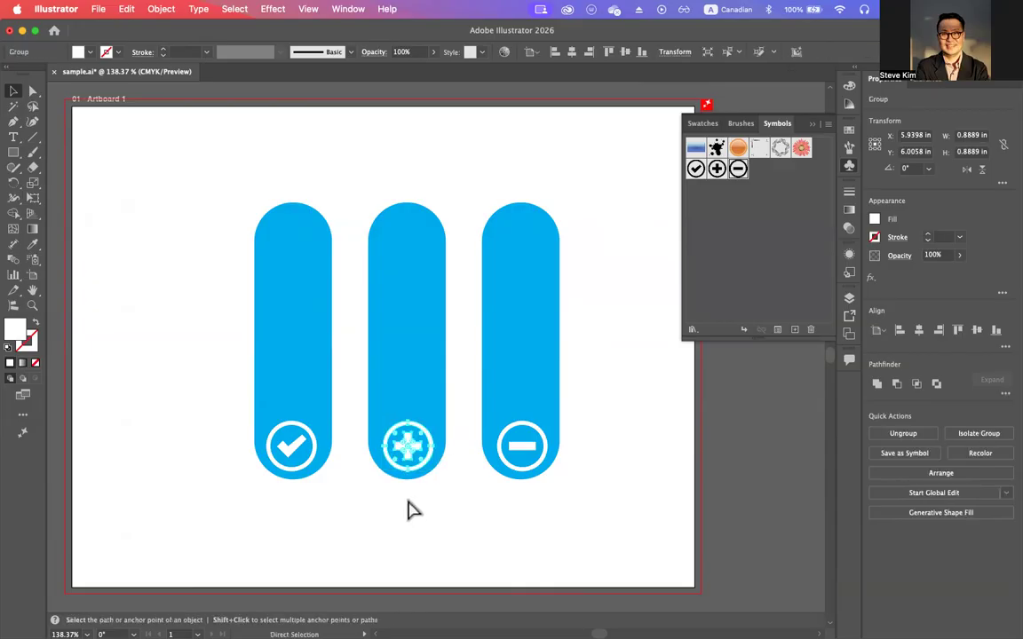
Step: Group the minus sign with its circle, and group the checkmark with its circle
{"action": "left_click", "coordinate": [506, 448]}
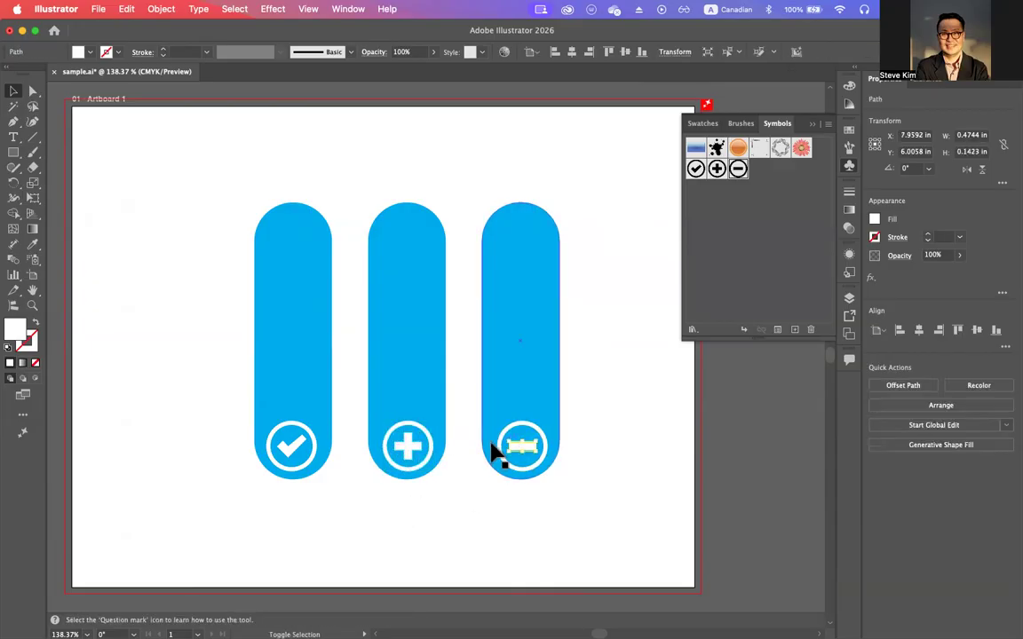
{"action": "left_click", "coordinate": [506, 458], "text": "shift"}
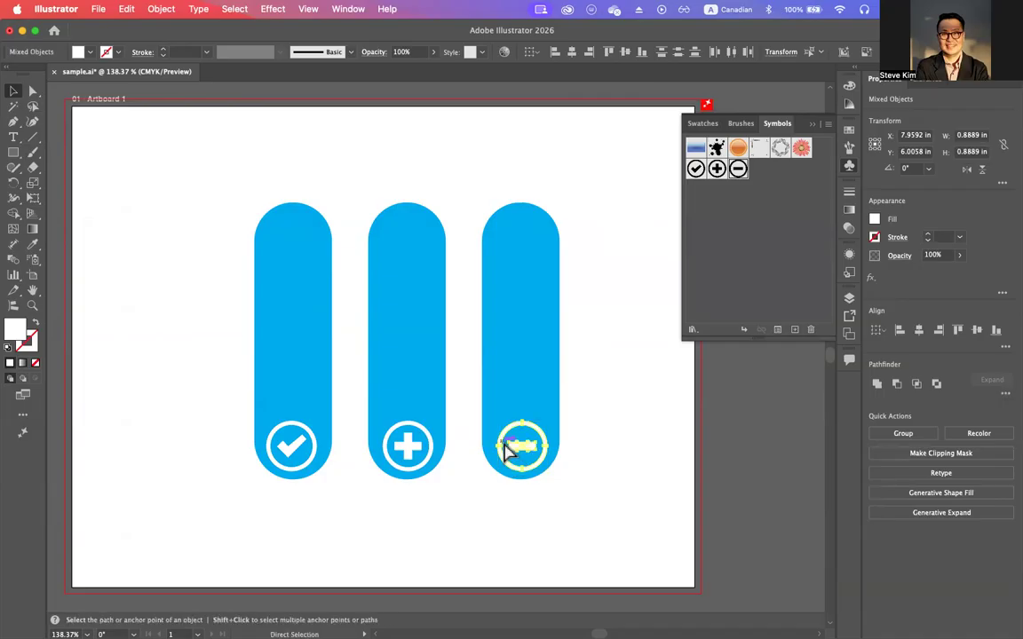
{"action": "key", "text": "super+g"}
{"action": "left_click", "coordinate": [293, 451]}
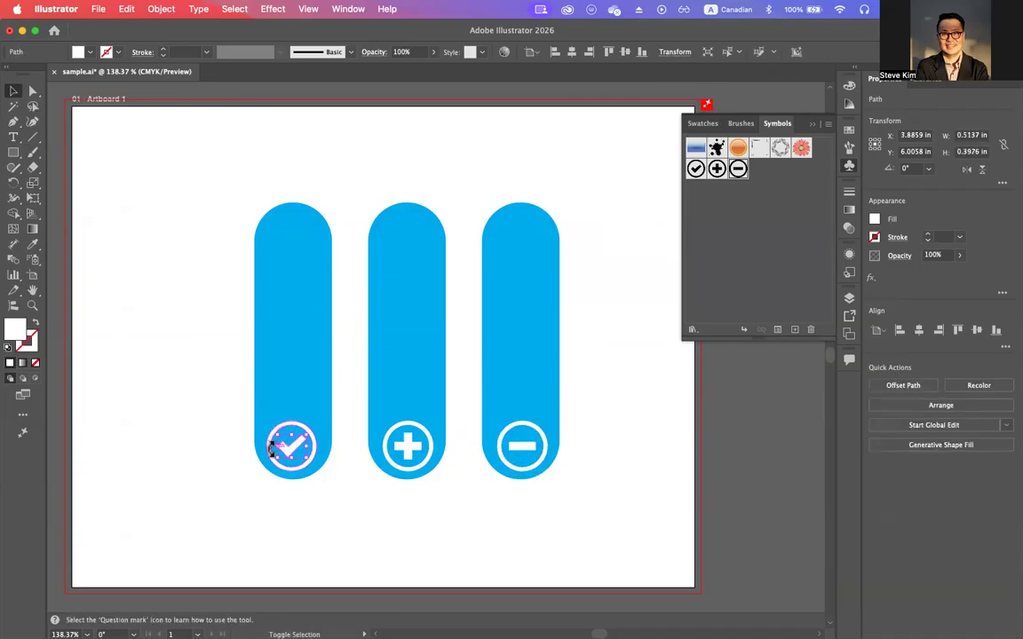
{"action": "left_click", "coordinate": [270, 449], "text": "shift"}
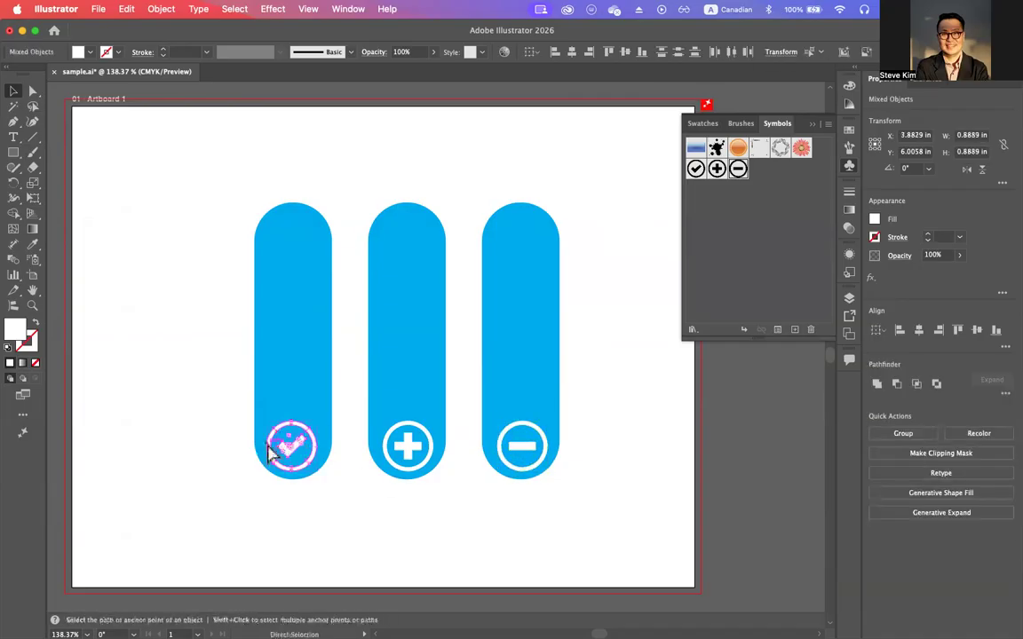
{"action": "key", "text": "super+g"}
{"action": "left_click", "coordinate": [349, 530]}
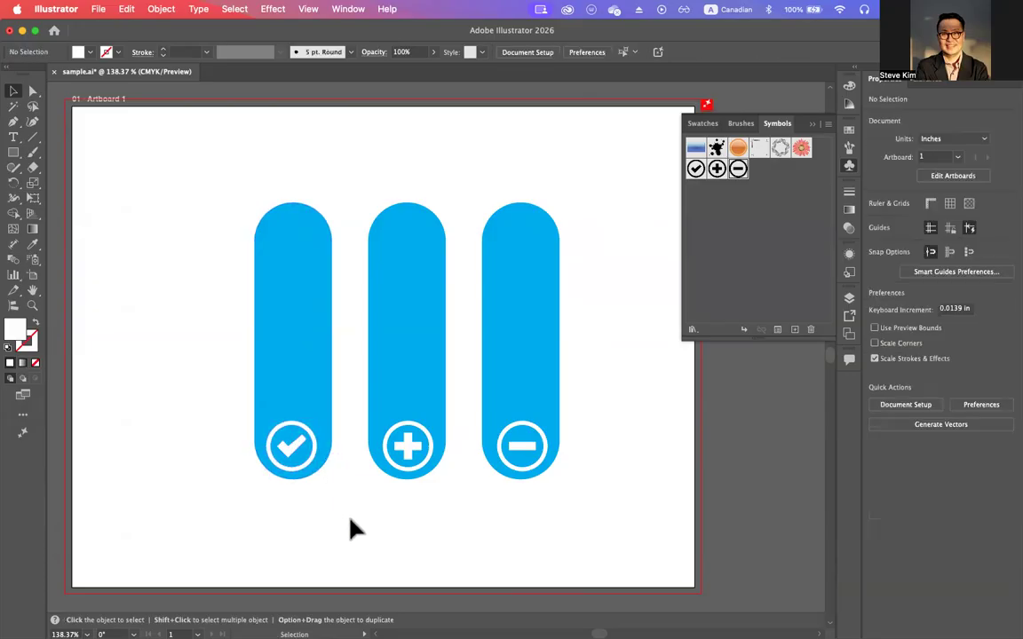
Step: Select the checkmark, plus and minus icon groups and distribute them evenly by their horizontal centers
{"action": "left_click", "coordinate": [292, 452]}
{"action": "left_click", "coordinate": [416, 453], "text": "shift"}
{"action": "left_click", "coordinate": [519, 457], "text": "shift"}
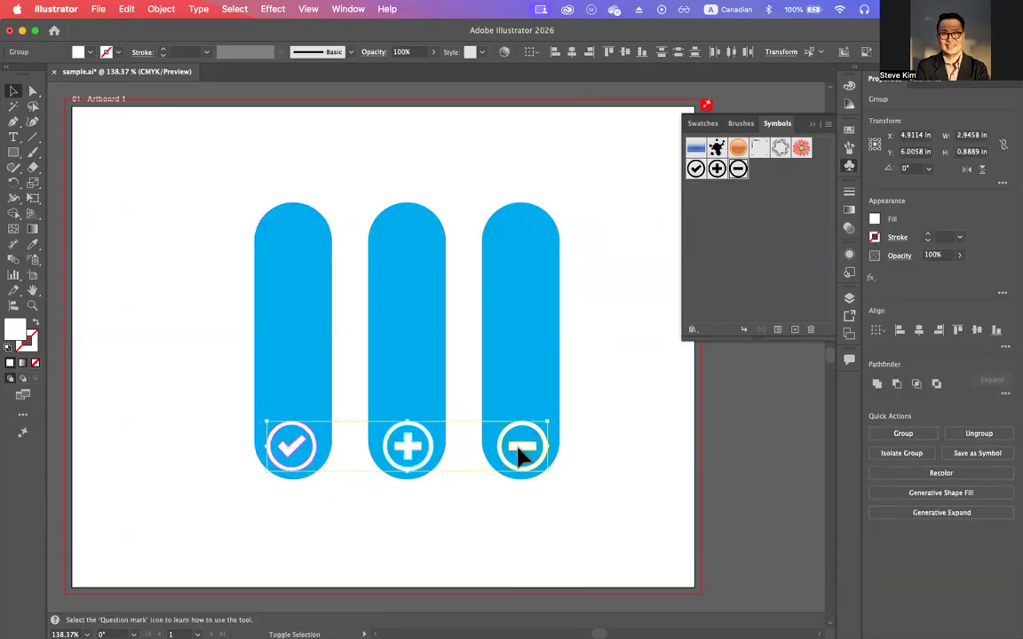
{"action": "left_click", "coordinate": [732, 55]}
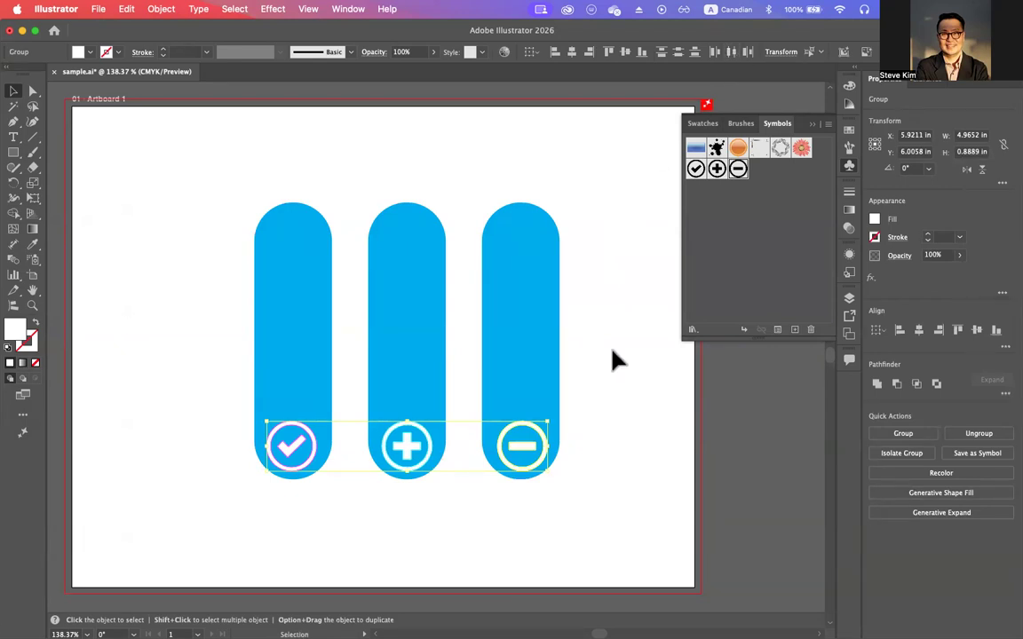
{"action": "left_click", "coordinate": [621, 515]}
Step: Copy all three blue bars with their icons and switch to InDesign with its window moved up into view
{"action": "left_click_drag", "start_coordinate": [217, 183], "coordinate": [555, 452]}
{"action": "right_click", "coordinate": [521, 380]}
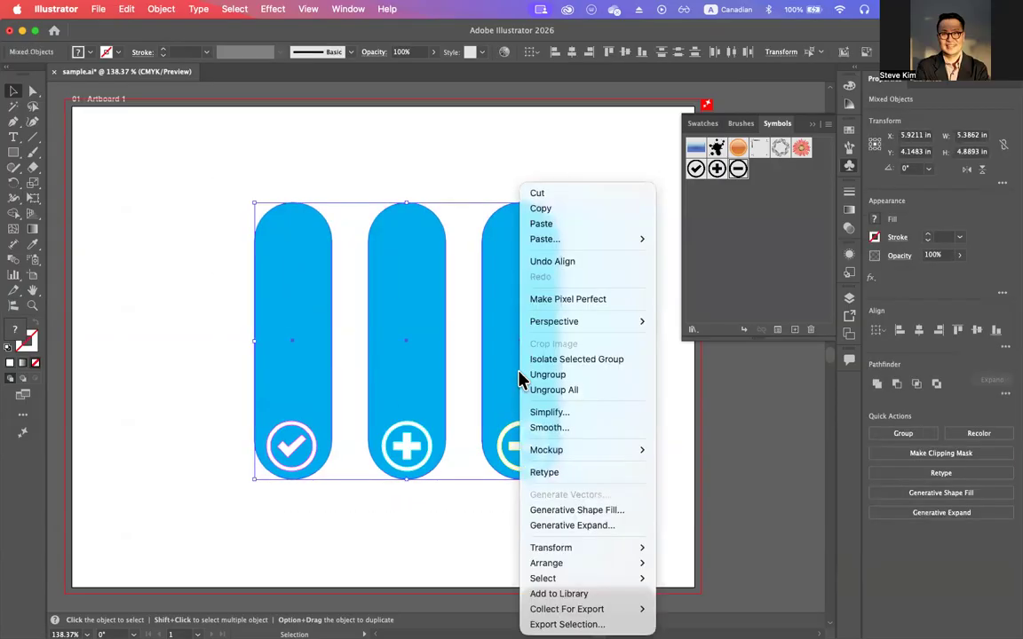
{"action": "left_click", "coordinate": [539, 208]}
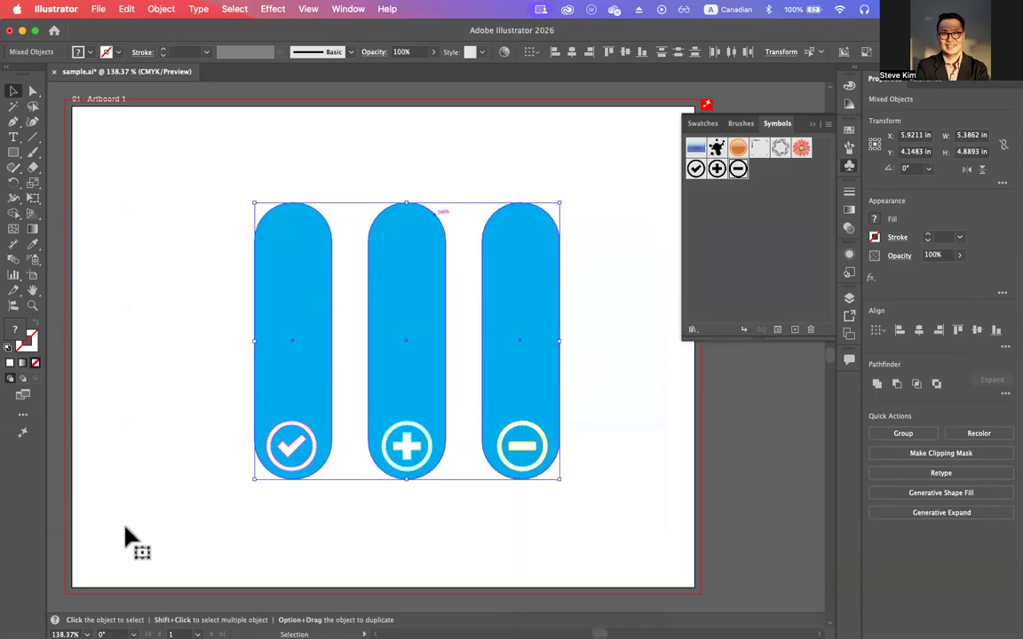
{"action": "key", "text": "super+Tab"}
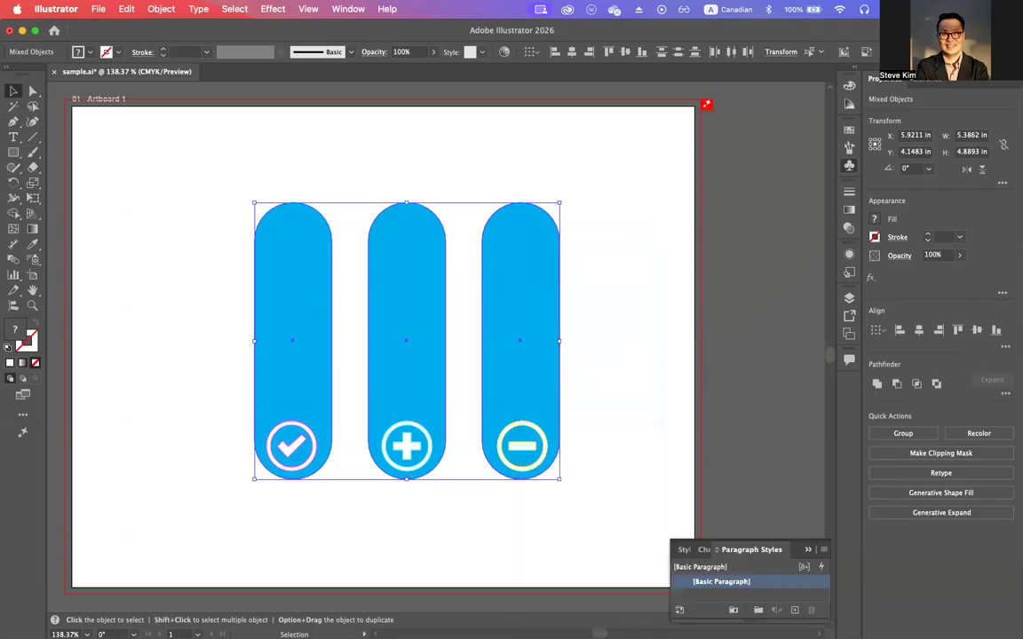
{"action": "left_click_drag", "start_coordinate": [361, 484], "coordinate": [318, 61]}
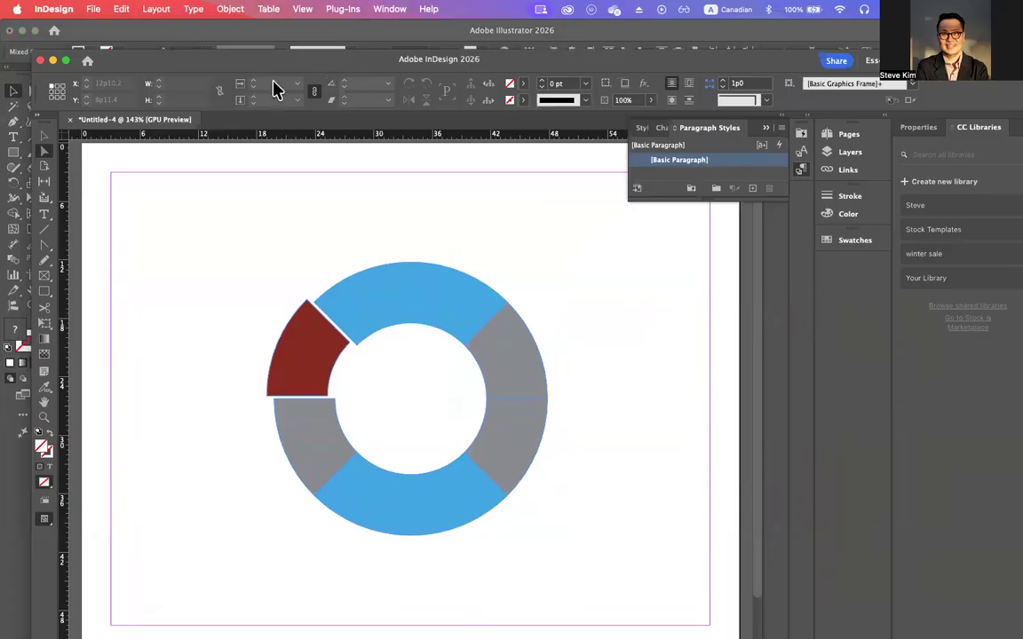
Step: Create a new InDesign document and paste the three bars with their icons onto its page
{"action": "left_click", "coordinate": [92, 9]}
{"action": "mouse_move", "coordinate": [100, 32]}
{"action": "left_click", "coordinate": [306, 31]}
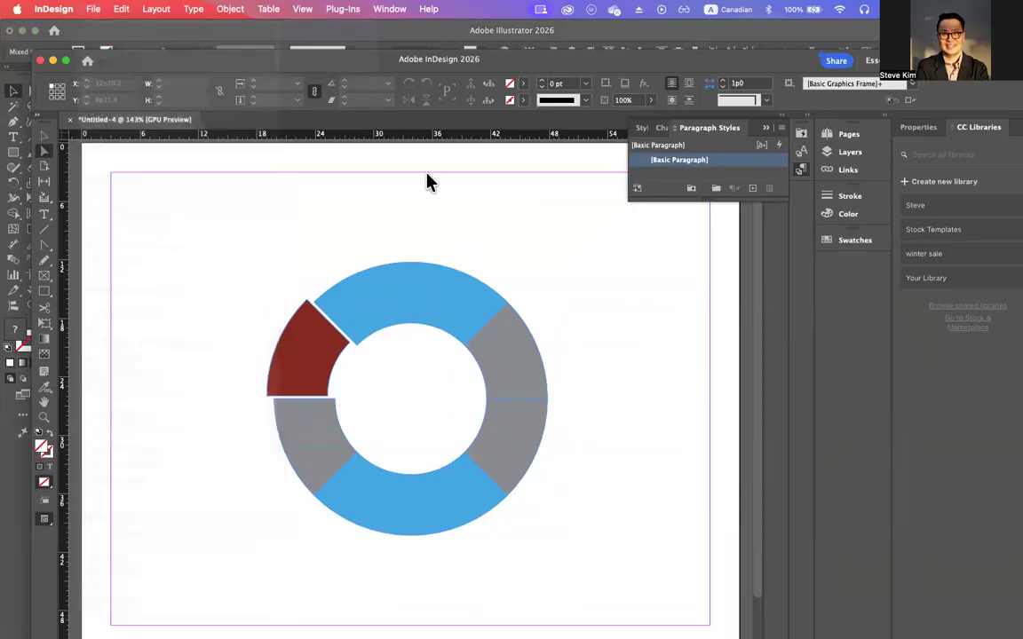
{"action": "left_click", "coordinate": [835, 566]}
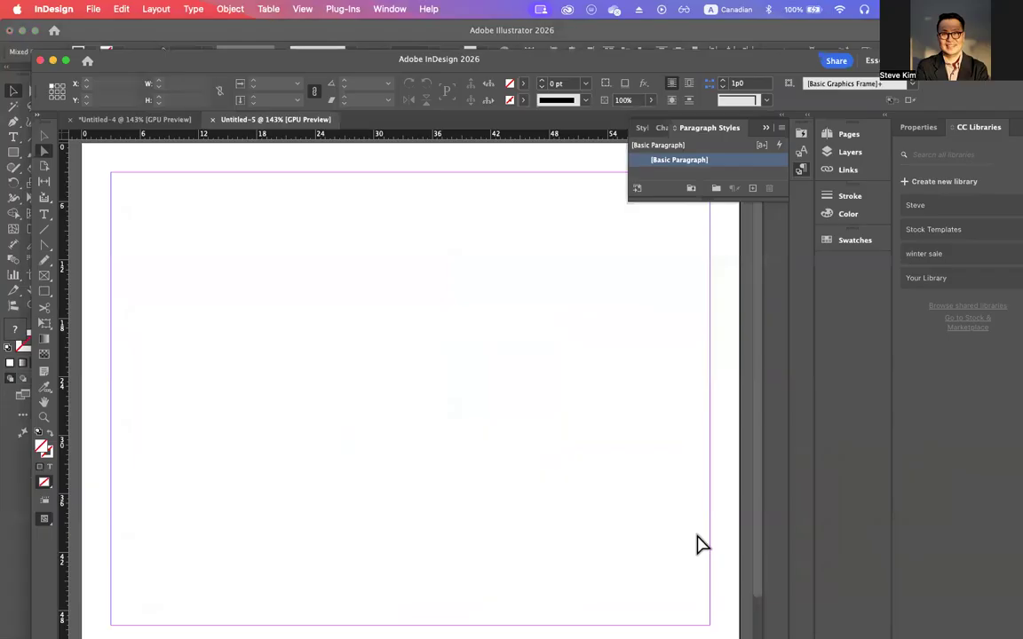
{"action": "key", "text": "super+v"}
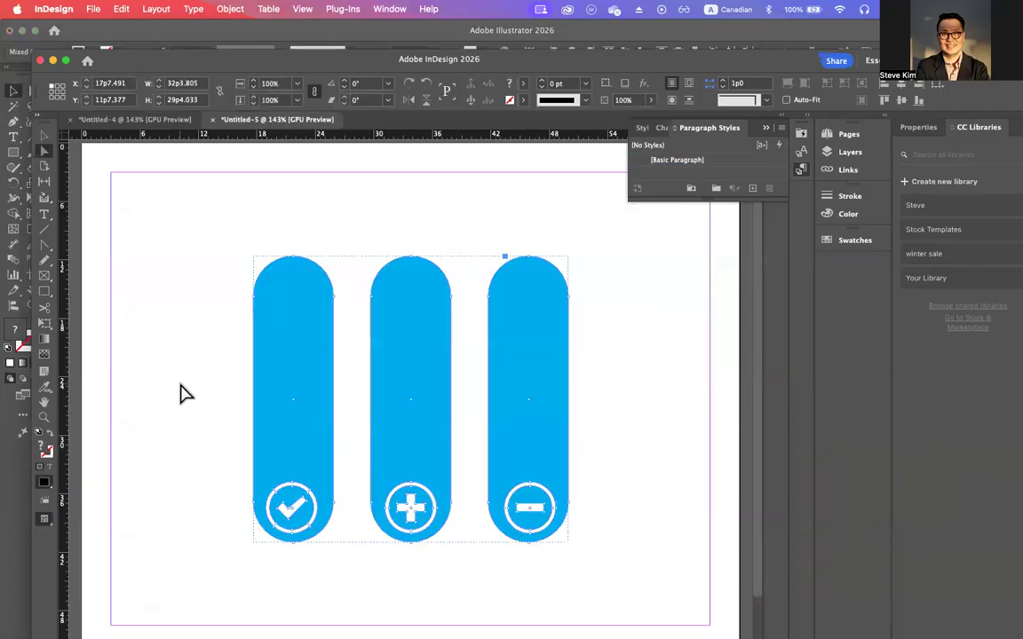
Step: Recolor the checkmark bar's fill to a muted brownish red with the Color Picker
{"action": "left_click", "coordinate": [278, 450]}
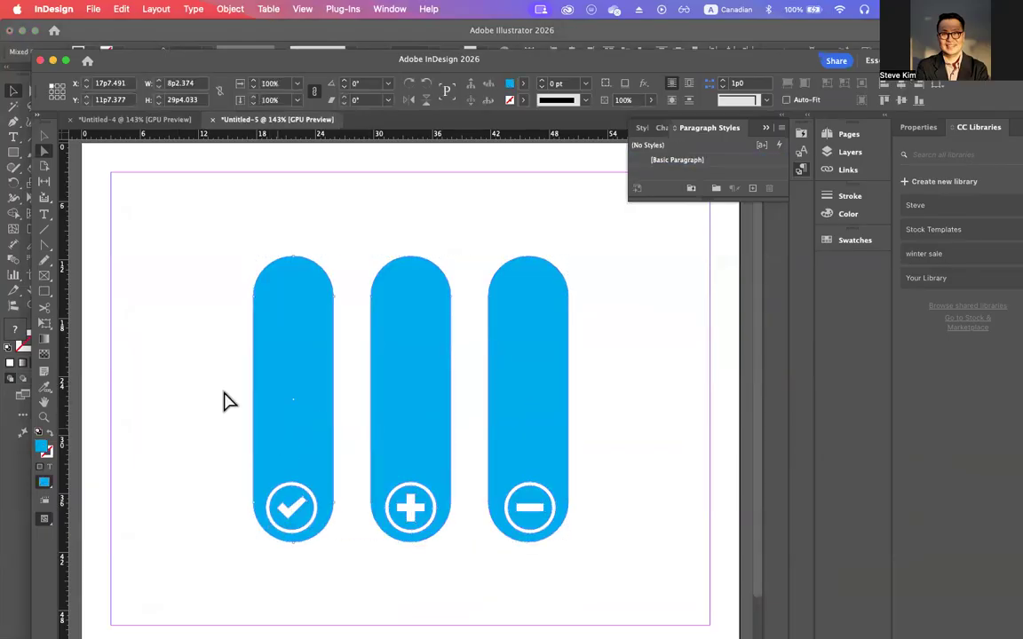
{"action": "double_click", "coordinate": [39, 446]}
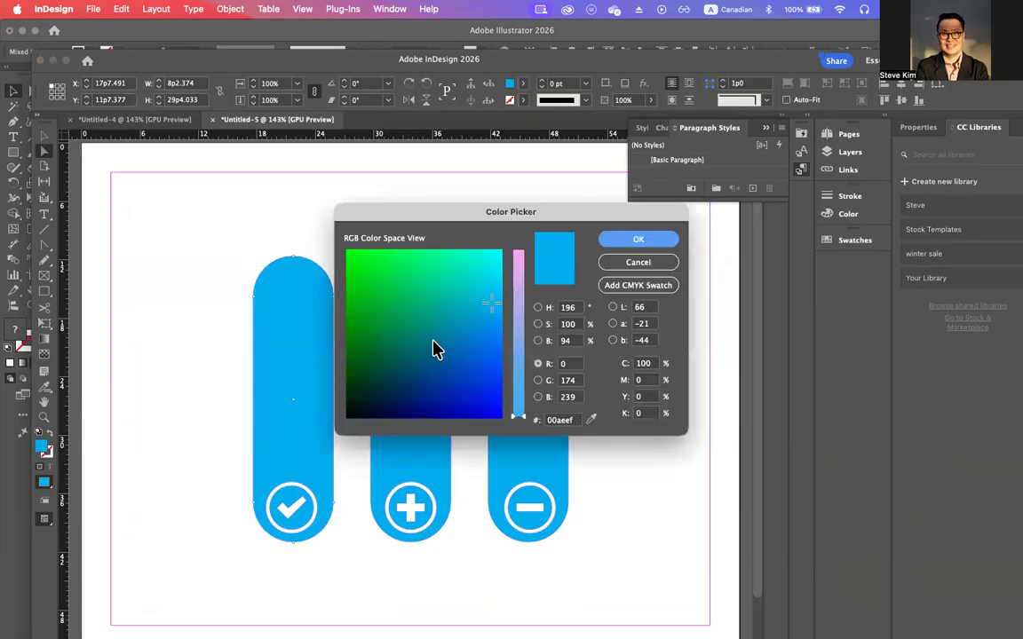
{"action": "left_click", "coordinate": [495, 255]}
{"action": "mouse_move", "coordinate": [461, 286]}
{"action": "left_mouse_down"}
{"action": "mouse_move", "coordinate": [381, 288]}
{"action": "mouse_move", "coordinate": [376, 370]}
{"action": "mouse_move", "coordinate": [387, 365]}
{"action": "left_mouse_up"}
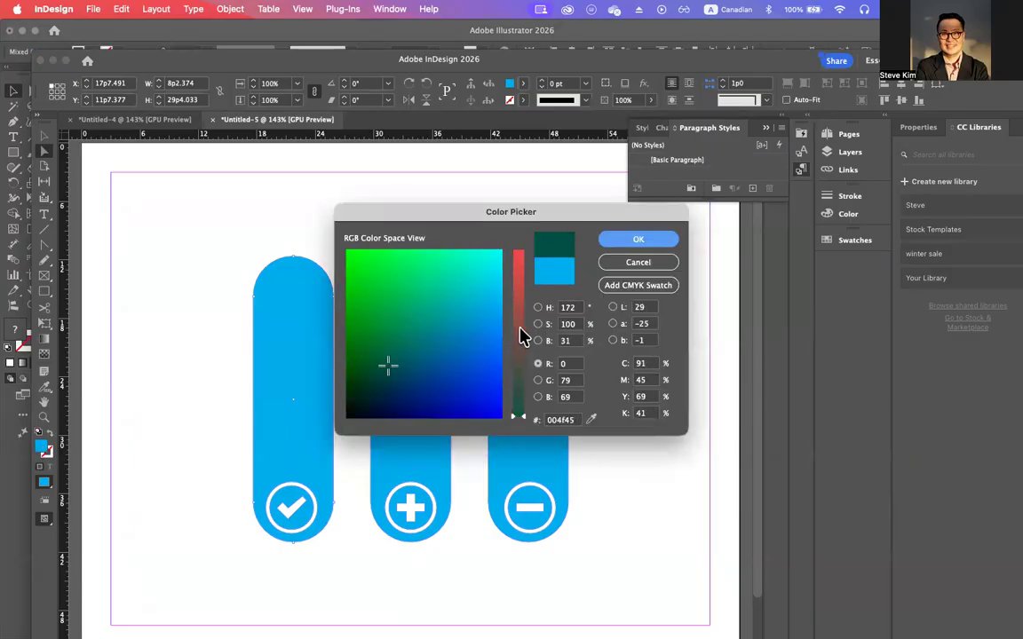
{"action": "left_click_drag", "start_coordinate": [522, 335], "coordinate": [521, 313]}
{"action": "left_click", "coordinate": [662, 240]}
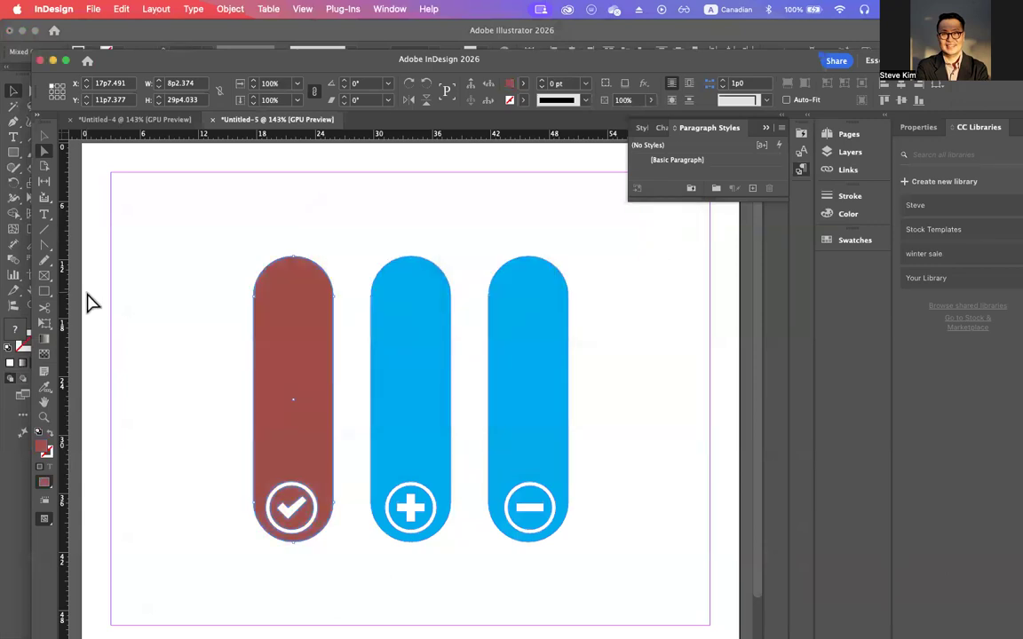
{"action": "left_click", "coordinate": [88, 302]}
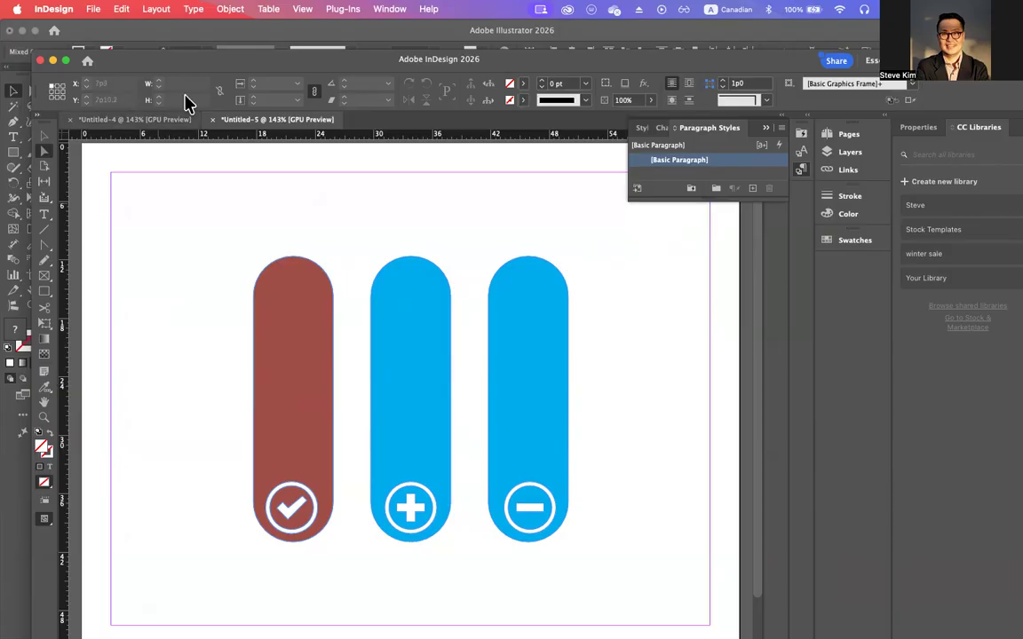
Step: Switch back to Illustrator and close sample.ai without saving its changes
{"action": "left_click_drag", "start_coordinate": [196, 69], "coordinate": [193, 343]}
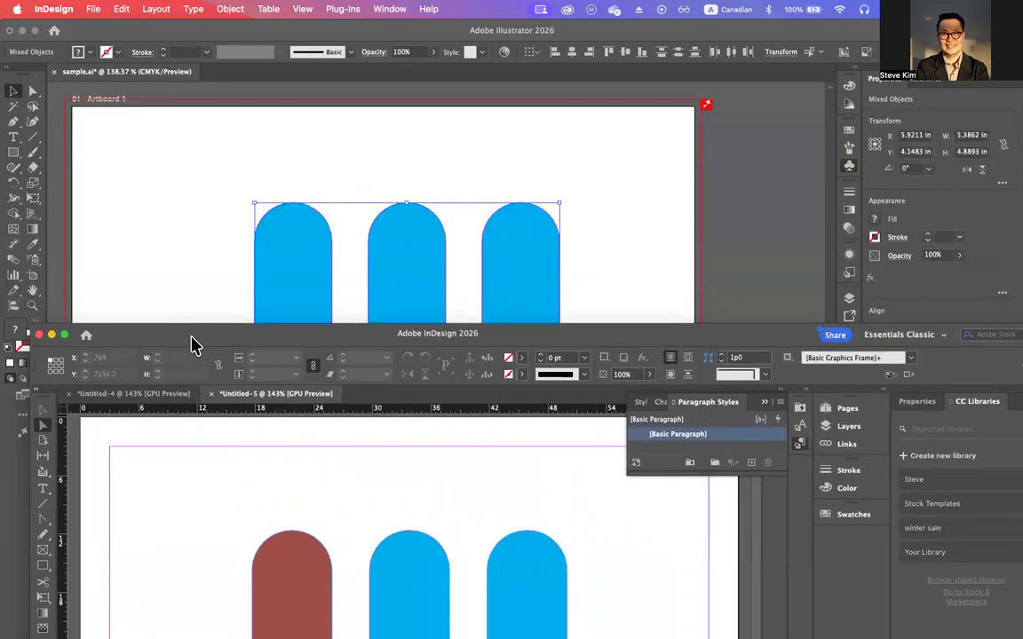
{"action": "left_click", "coordinate": [255, 39]}
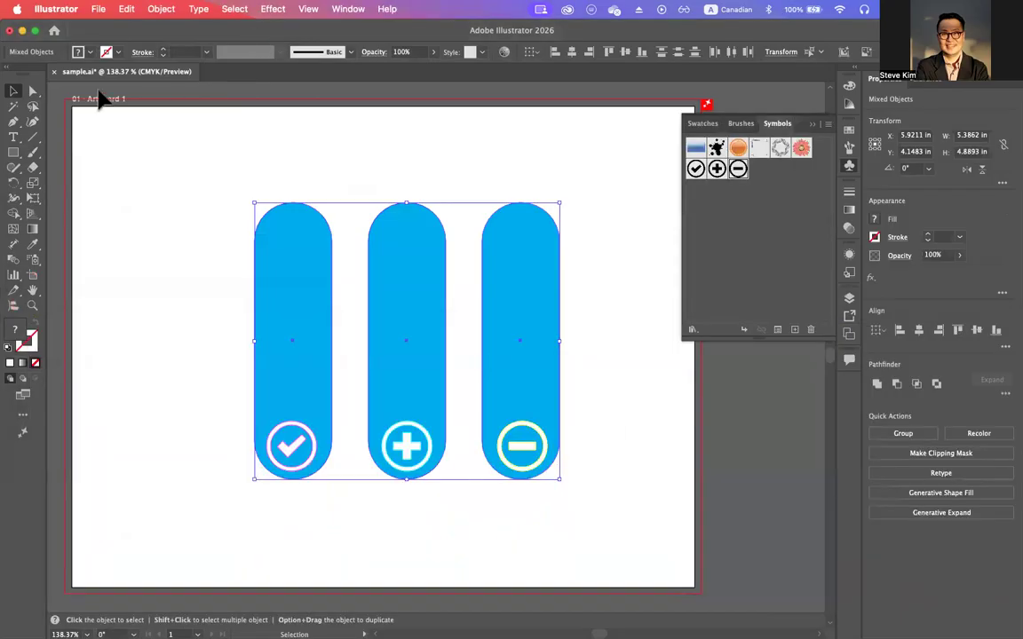
{"action": "left_click", "coordinate": [54, 74]}
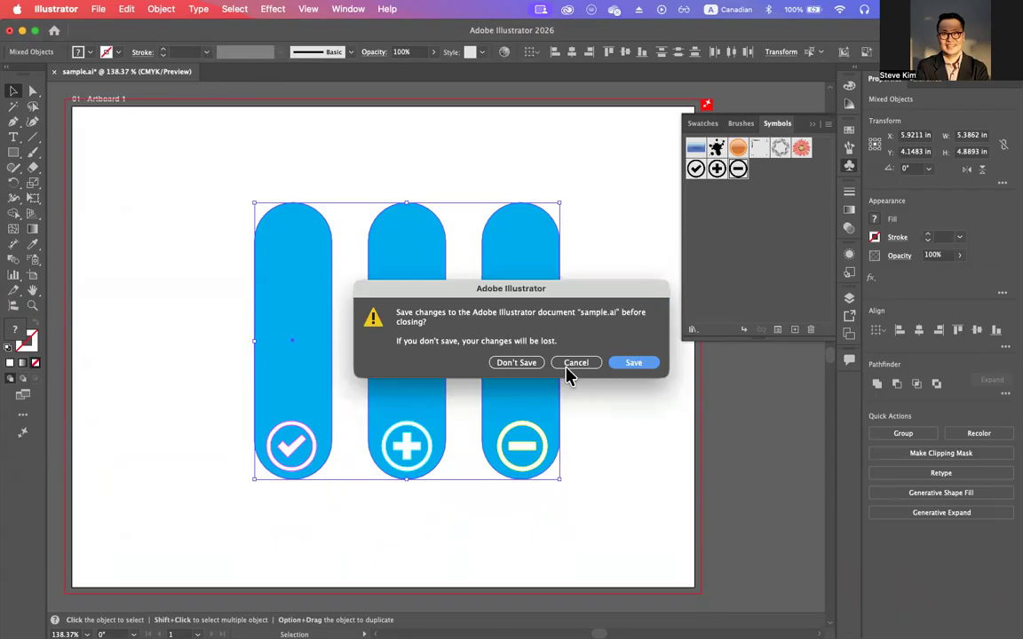
{"action": "left_click", "coordinate": [520, 364]}
Step: Create a new blank Illustrator document from the 11 x 8.5 in Letter preset
{"action": "left_click", "coordinate": [98, 9]}
{"action": "left_click", "coordinate": [102, 30]}
{"action": "left_click", "coordinate": [987, 611]}
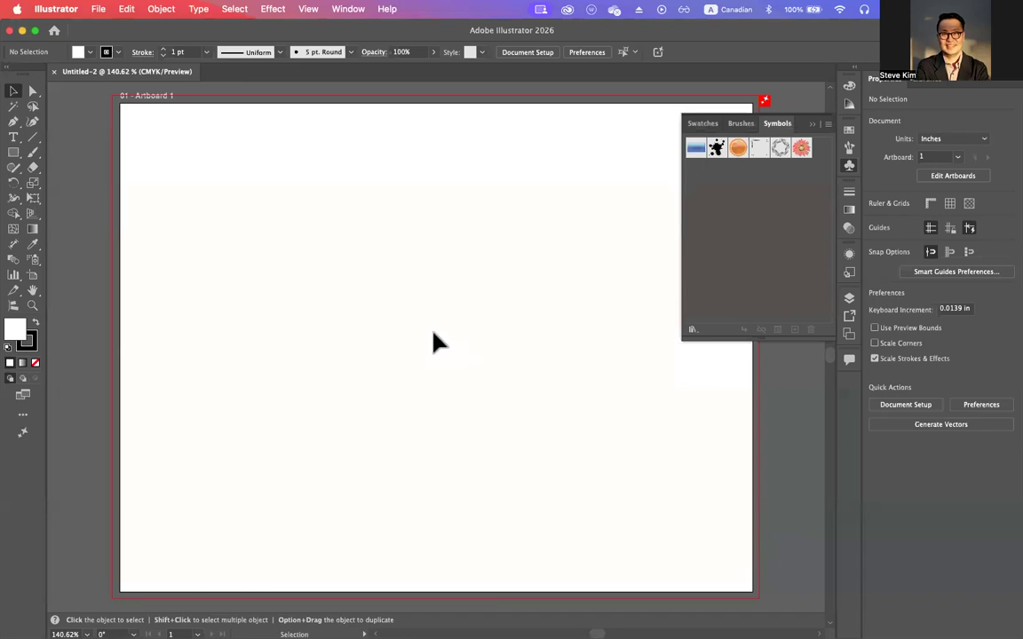
Step: Look through the free templates for a new document and search Adobe Stock for "World map"
{"action": "left_click", "coordinate": [98, 11]}
{"action": "left_click", "coordinate": [99, 30]}
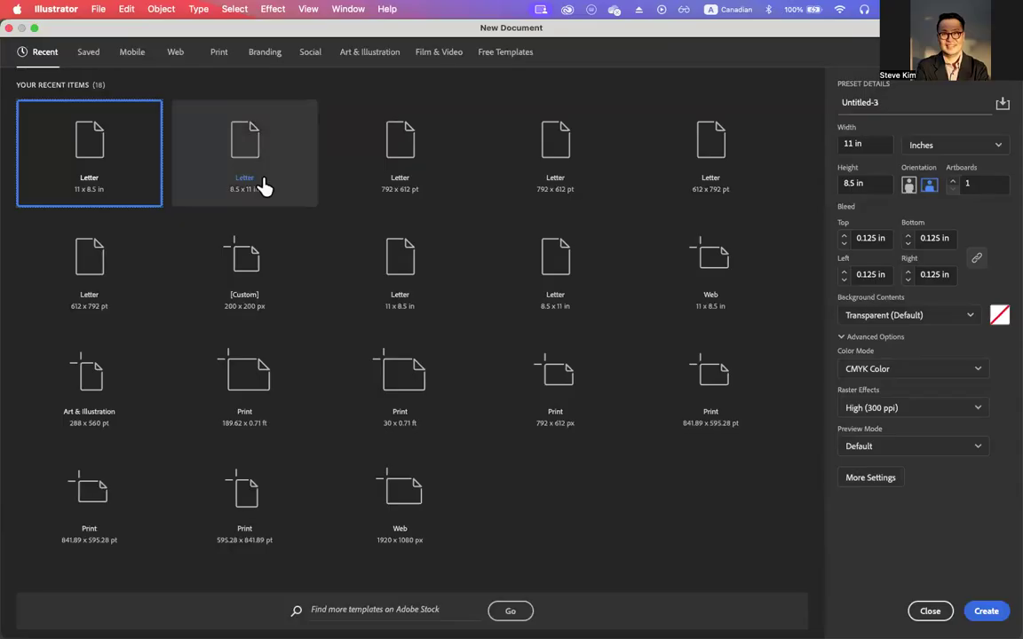
{"action": "left_click", "coordinate": [504, 56]}
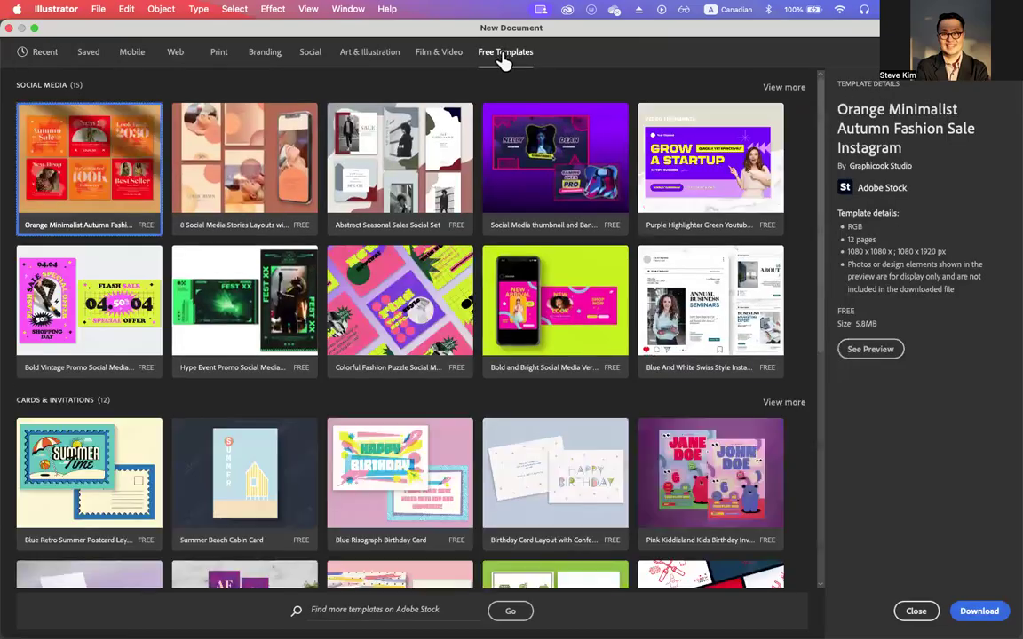
{"action": "left_click", "coordinate": [373, 610]}
{"action": "type", "text": "World map"}
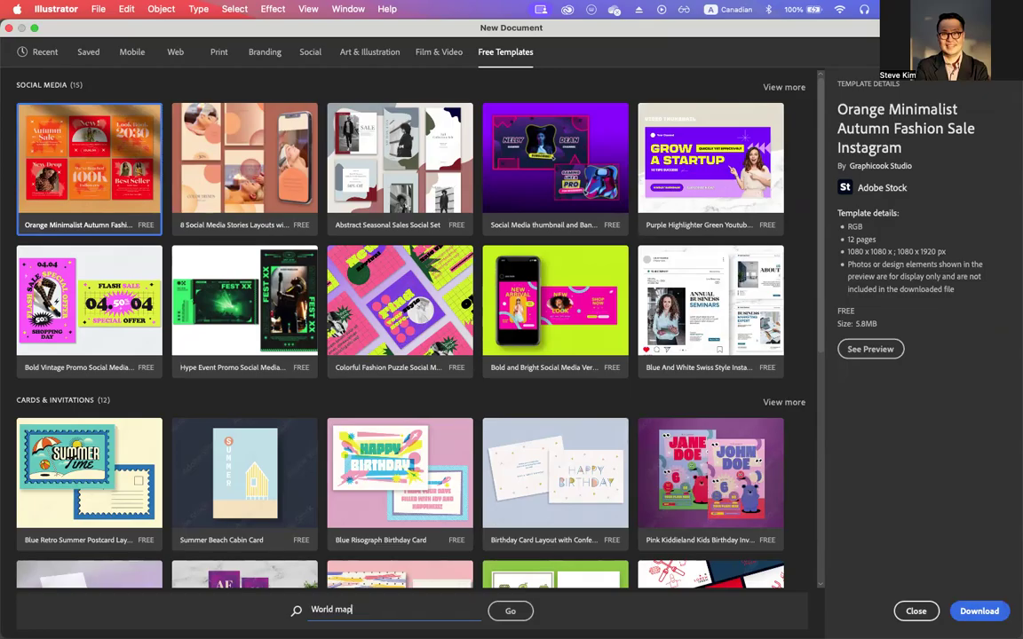
{"action": "left_click", "coordinate": [510, 611]}
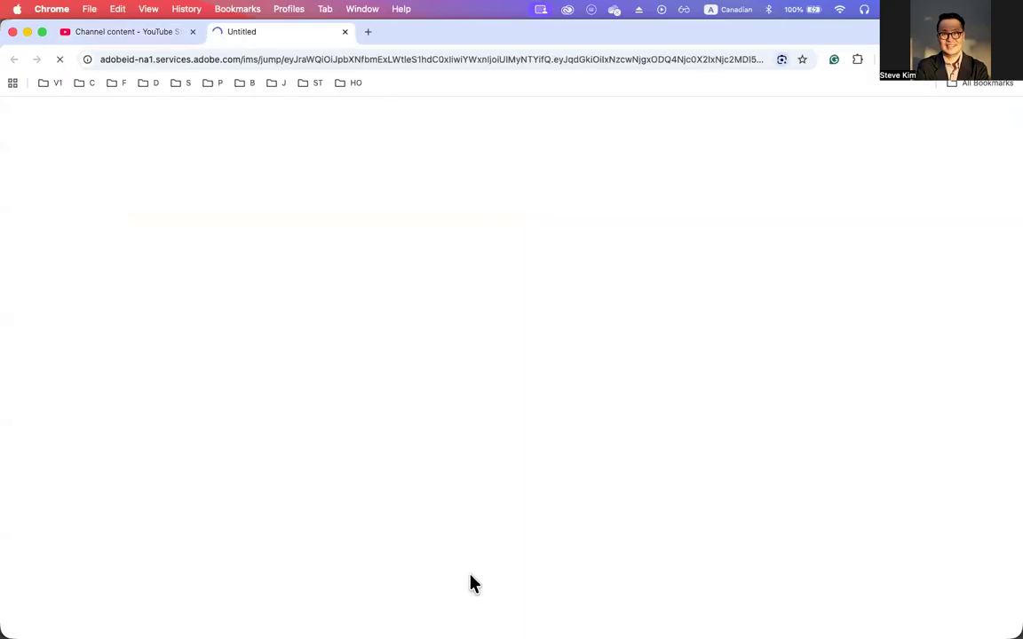
Step: Close the YouTube browser tab and restrict the World map search to Free assets
{"action": "left_click", "coordinate": [193, 32]}
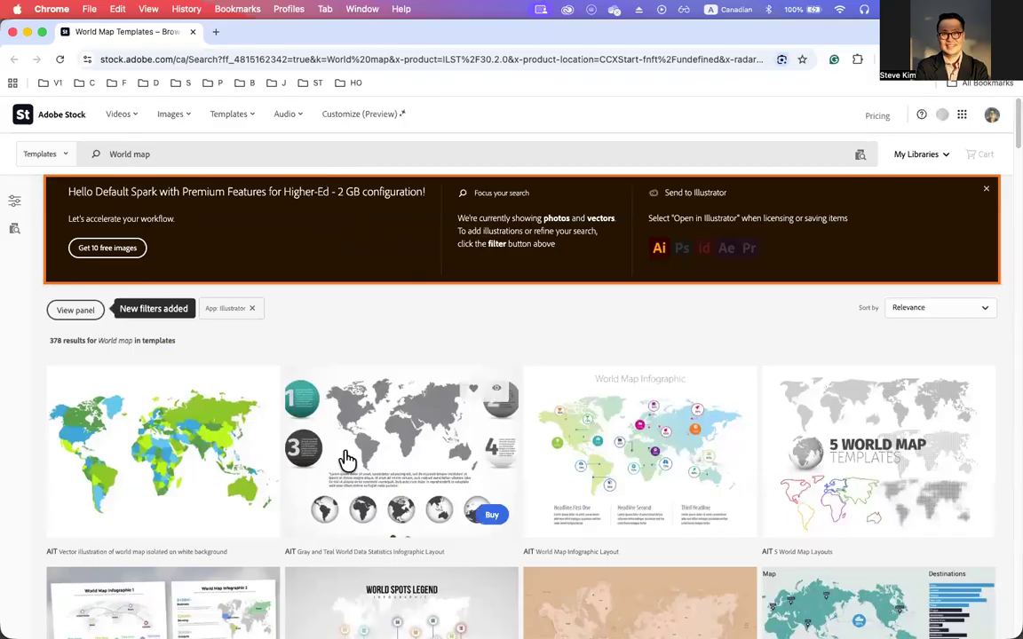
{"action": "left_click", "coordinate": [69, 157]}
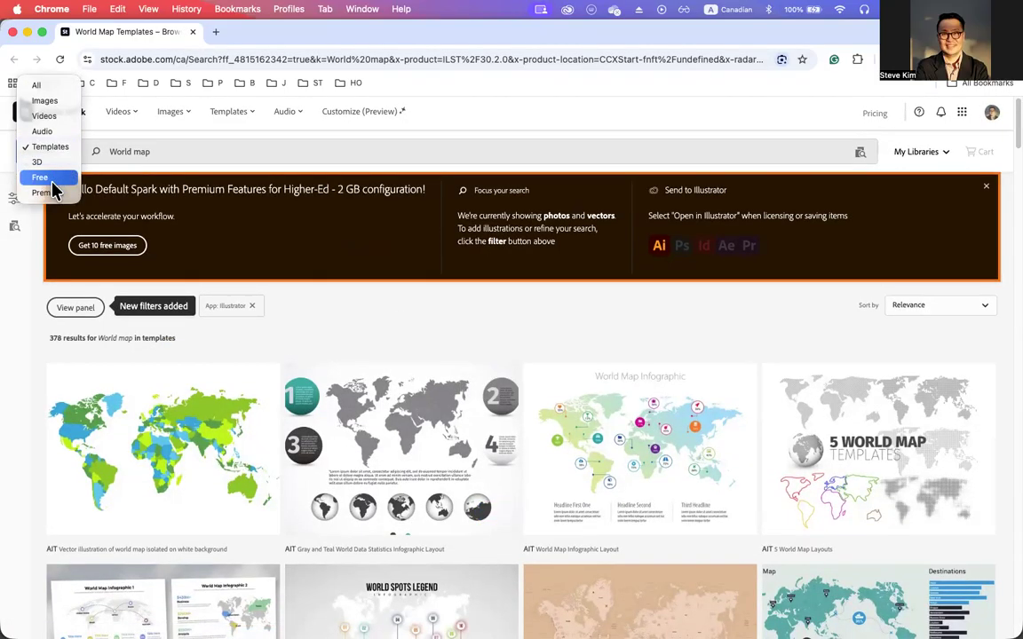
{"action": "left_click", "coordinate": [40, 177]}
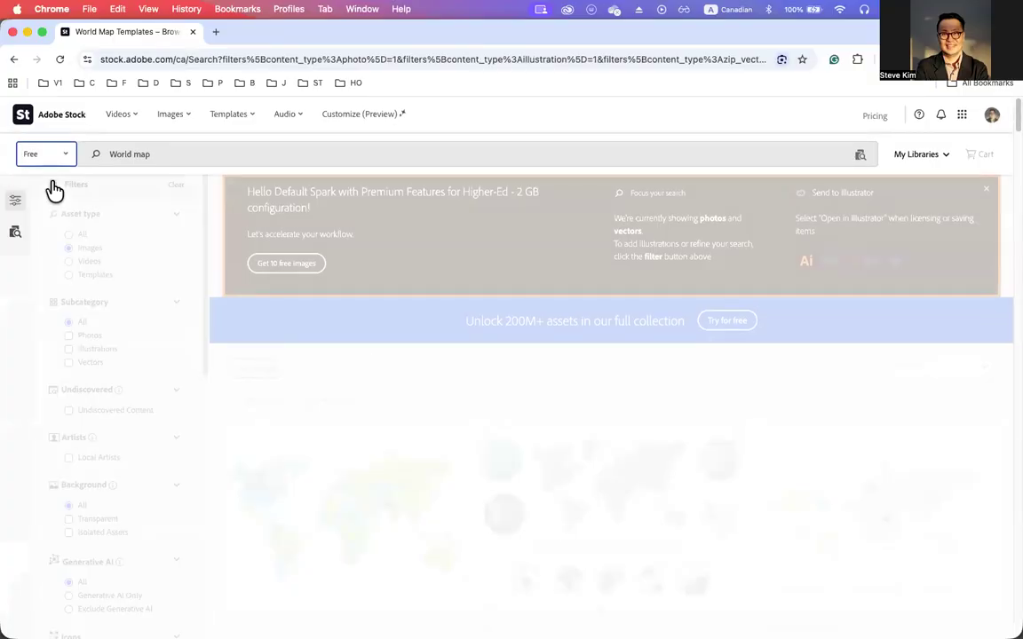
Step: License the free multicolored world map image with the Standard License and download it as JPEG
{"action": "scroll", "coordinate": [466, 486], "scroll_direction": "down", "scroll_amount": 5}
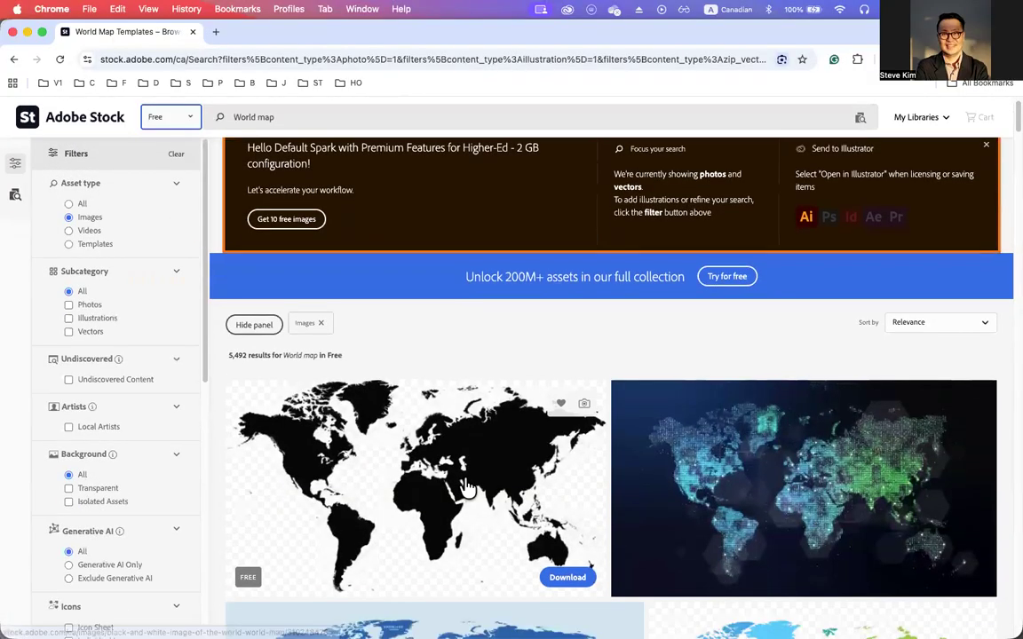
{"action": "scroll", "coordinate": [789, 469], "scroll_direction": "down", "scroll_amount": 3}
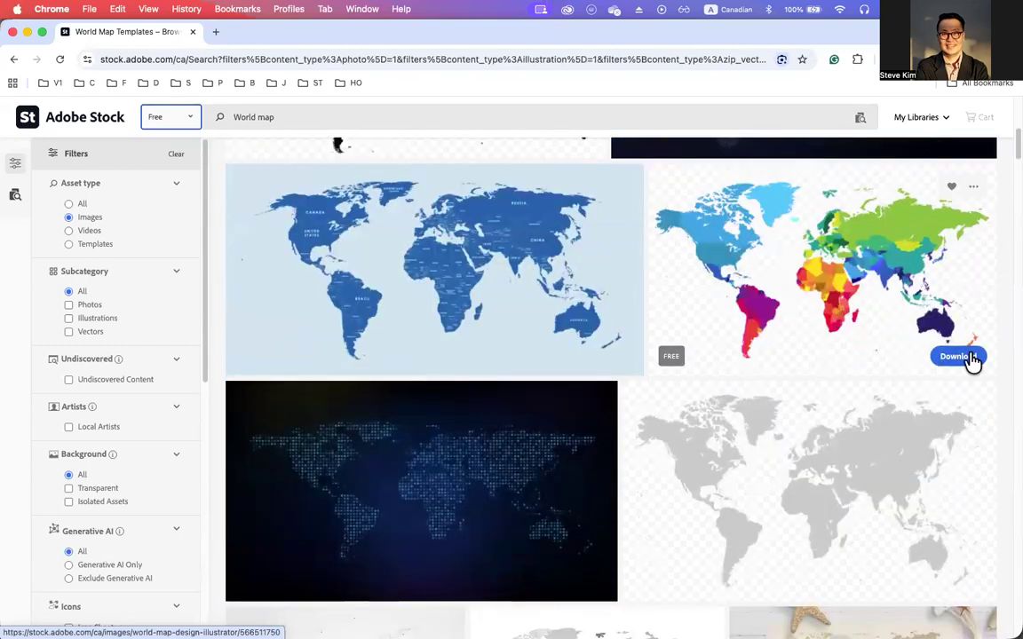
{"action": "left_click", "coordinate": [956, 359]}
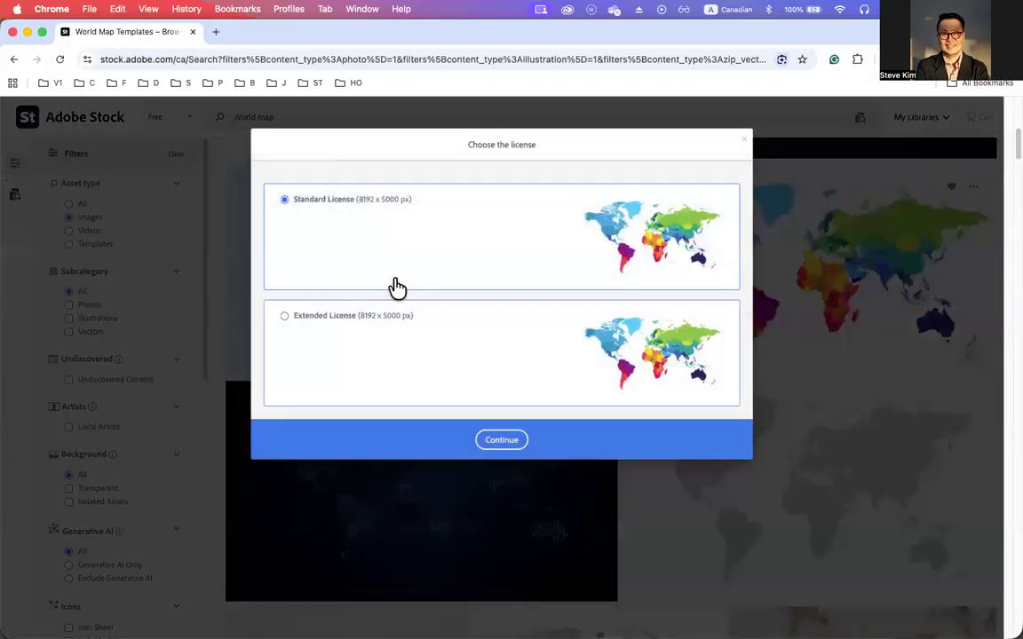
{"action": "left_click", "coordinate": [511, 440]}
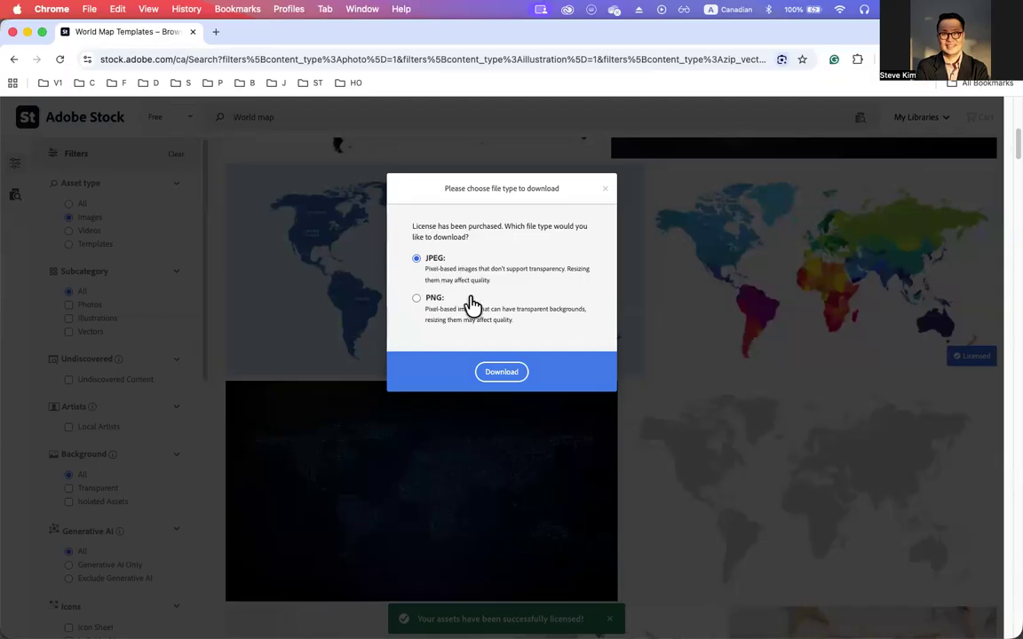
{"action": "left_click", "coordinate": [502, 373]}
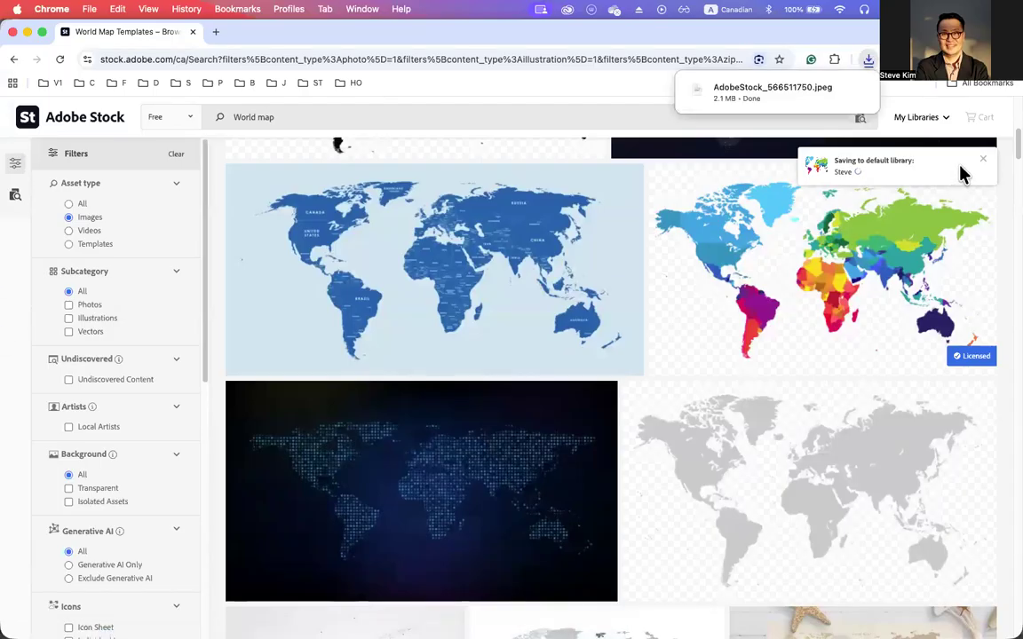
Step: Show the downloaded AdobeStock_566511750.jpeg in the Downloads folder and copy the file
{"action": "left_click", "coordinate": [834, 90]}
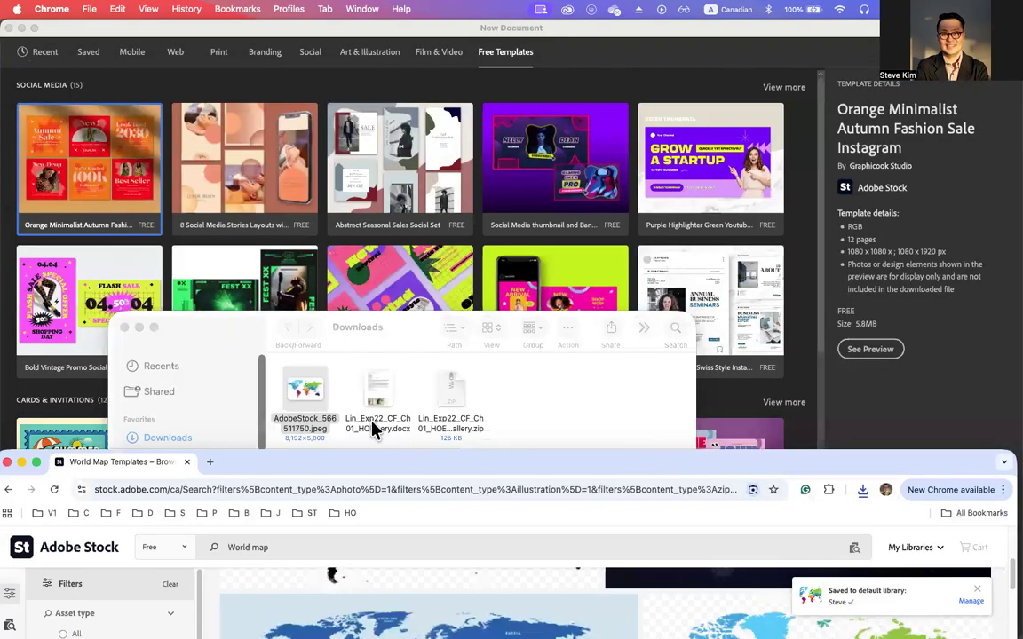
{"action": "right_click", "coordinate": [299, 390]}
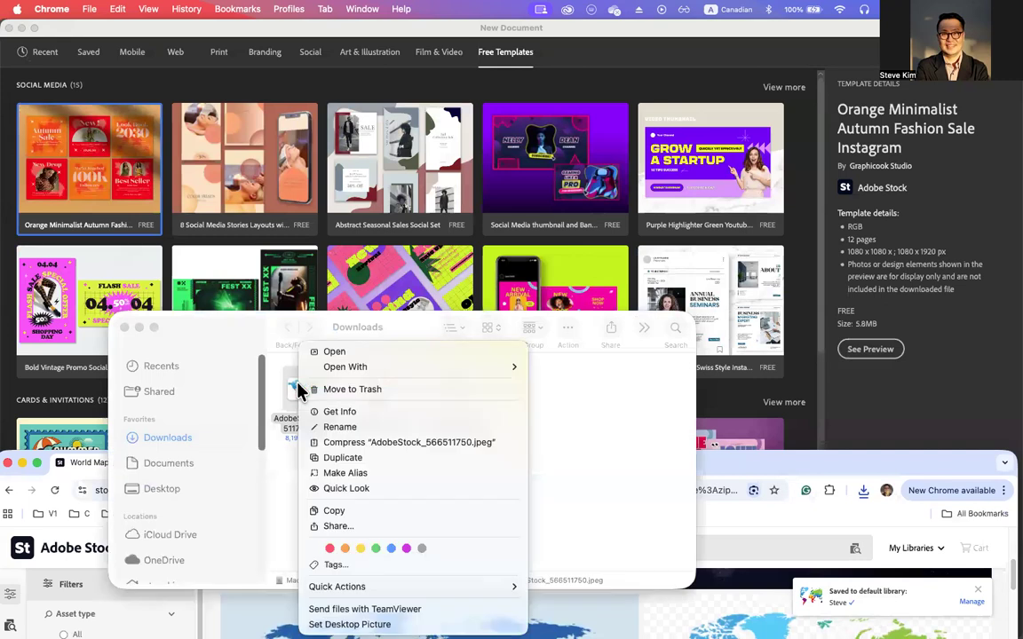
{"action": "left_click", "coordinate": [346, 512]}
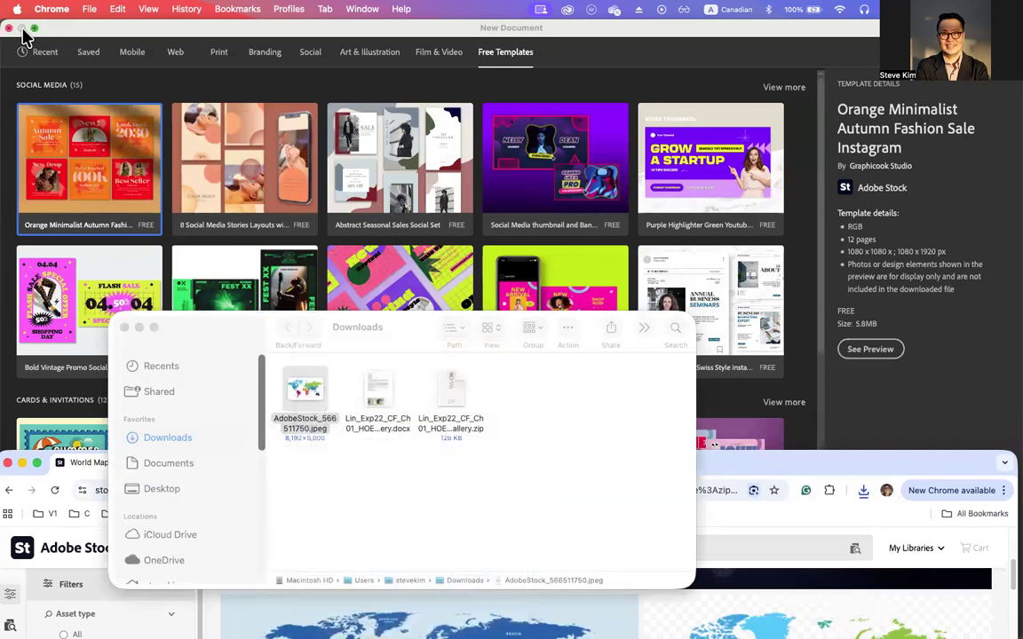
Step: Switch to InDesign and create a new one-page landscape document from the recent 67p6 x 52p6 custom preset
{"action": "left_click", "coordinate": [86, 38]}
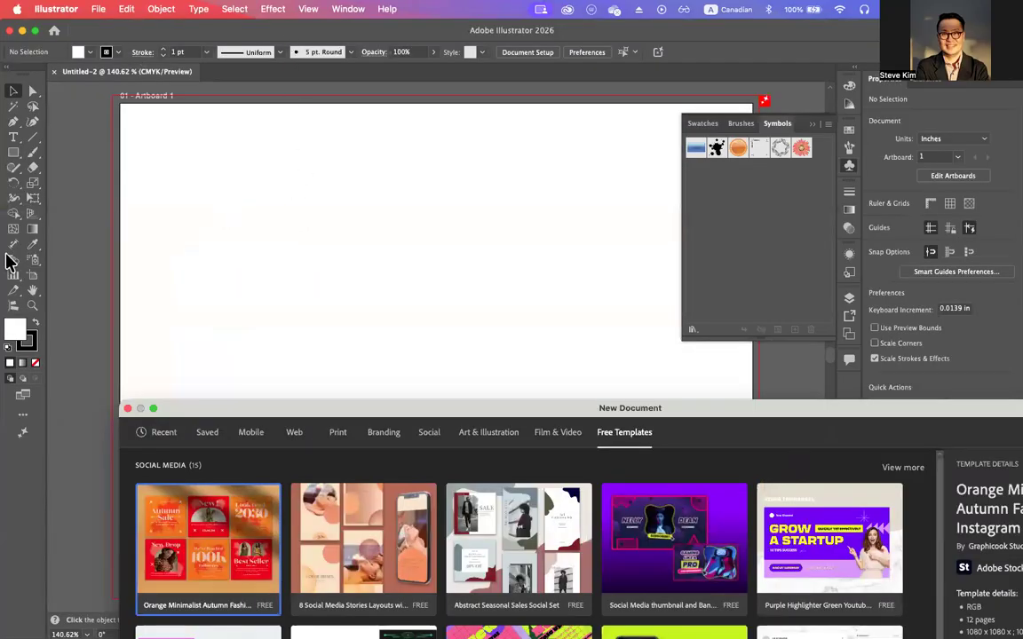
{"action": "key", "text": "super+Tab"}
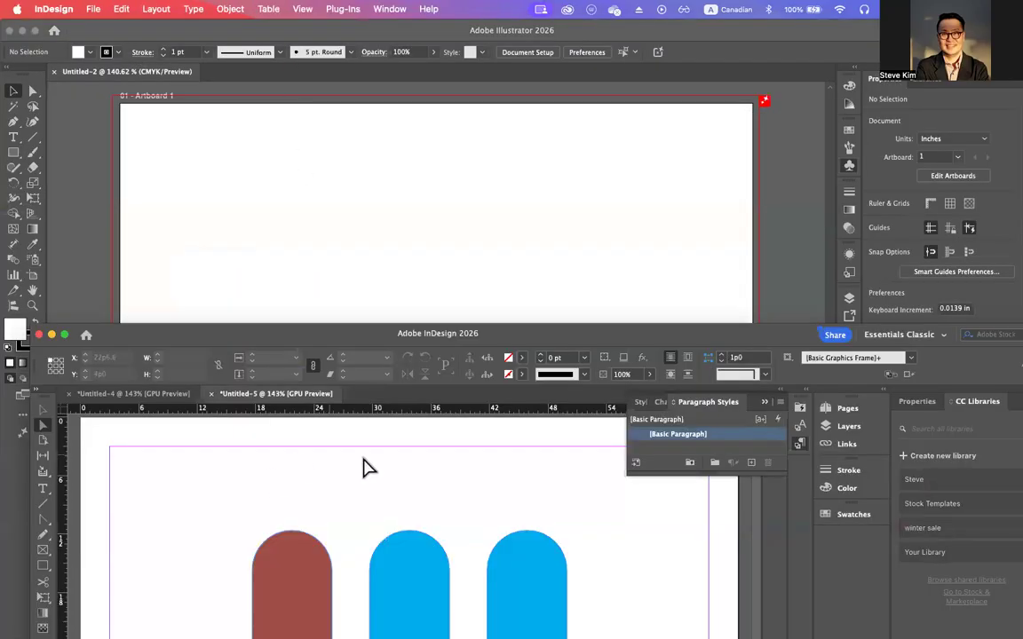
{"action": "left_click_drag", "start_coordinate": [317, 335], "coordinate": [270, 68]}
{"action": "left_click", "coordinate": [95, 11]}
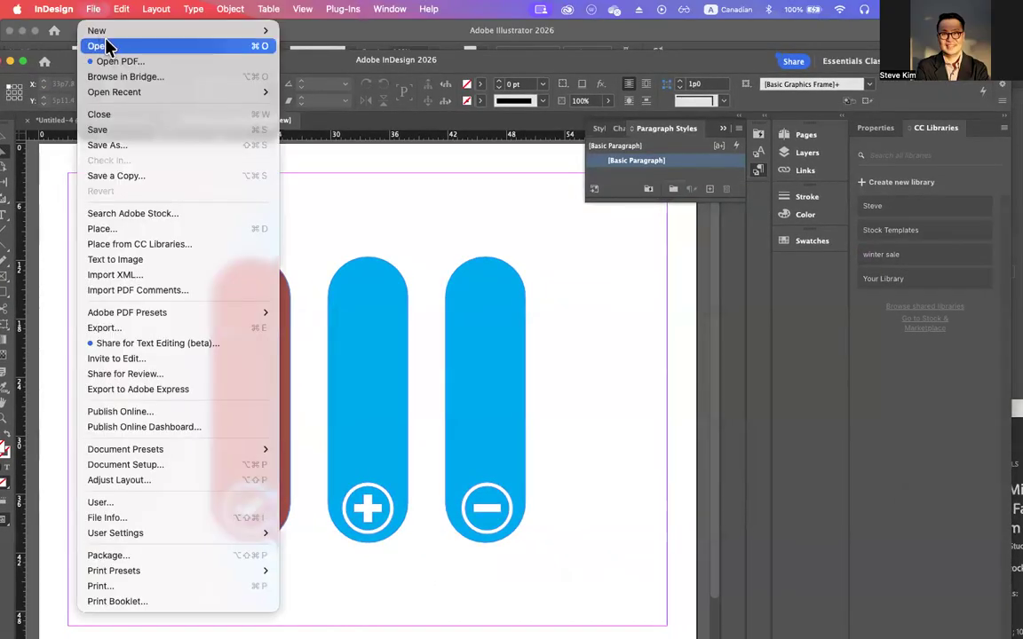
{"action": "mouse_move", "coordinate": [94, 32]}
{"action": "left_click", "coordinate": [320, 32]}
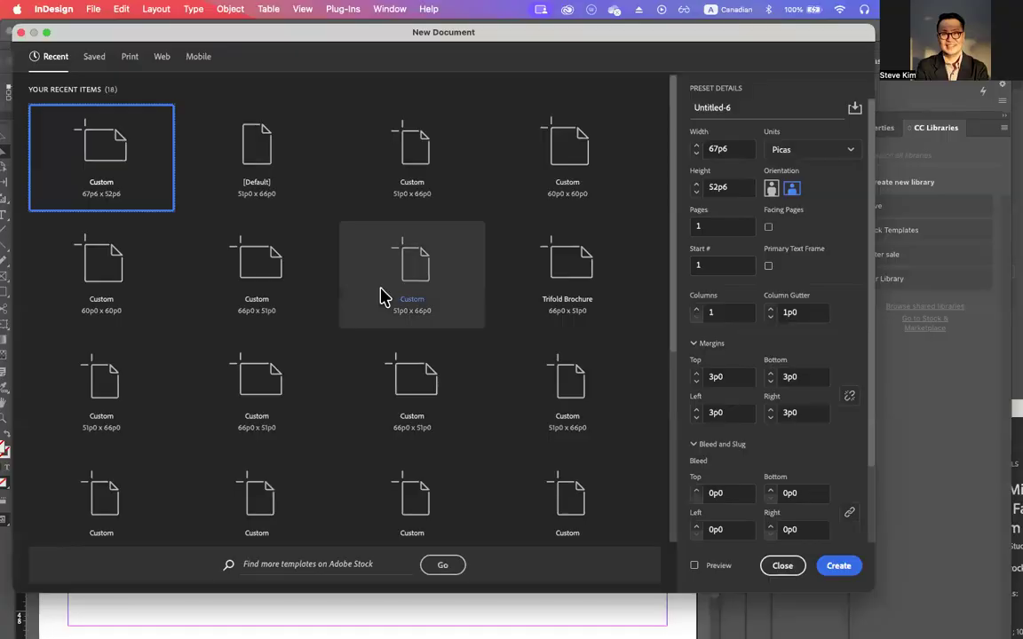
{"action": "left_click", "coordinate": [838, 566]}
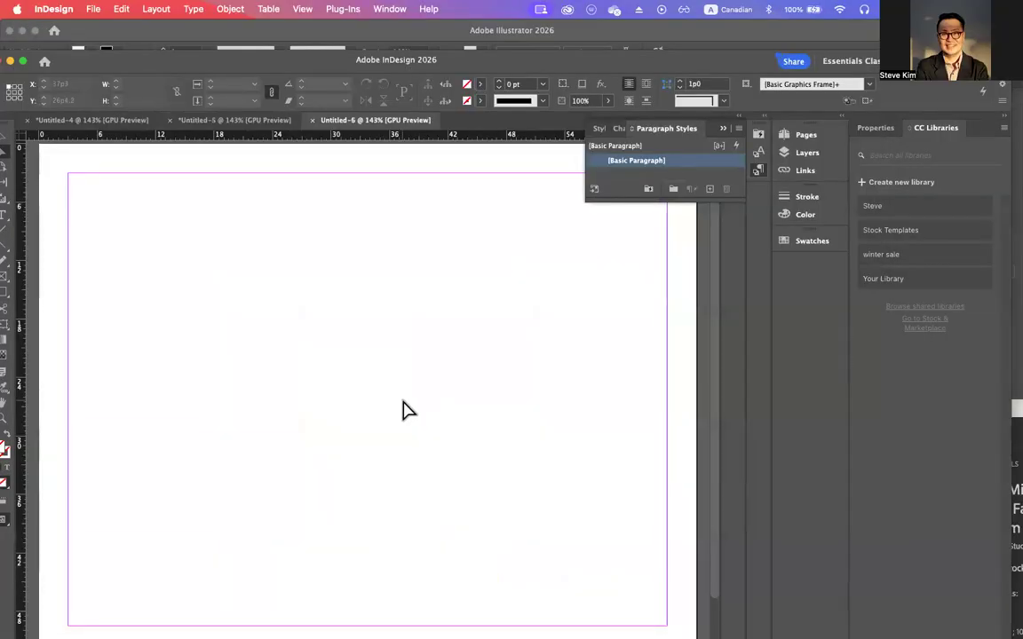
Step: Place AdobeStock_566511750.jpeg from the Downloads folder on the blank page, about 39p4 wide and 24p0 high
{"action": "key", "text": "super+v"}
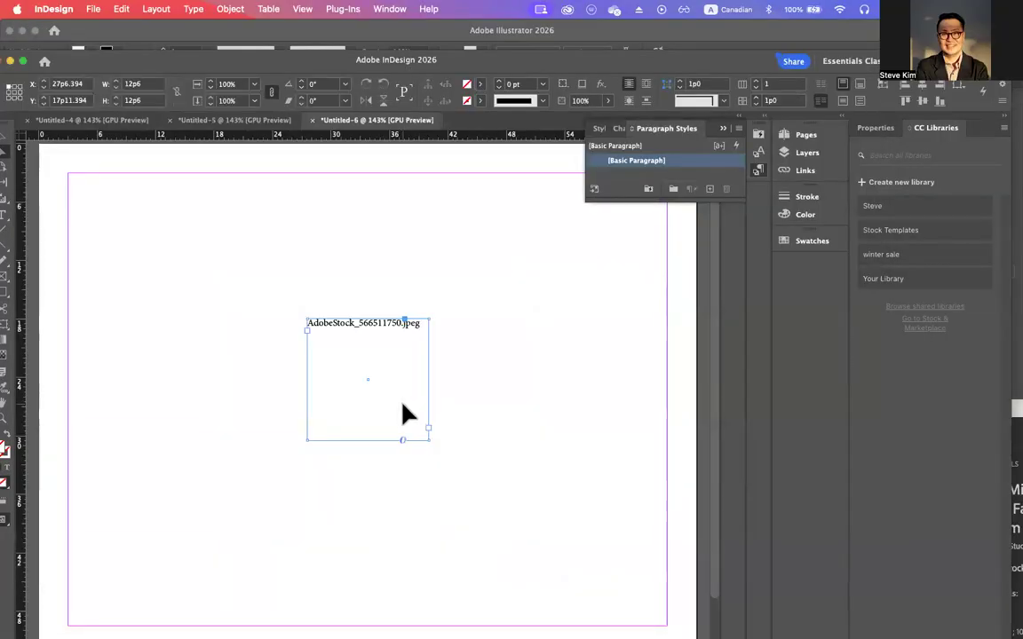
{"action": "key", "text": "super+z"}
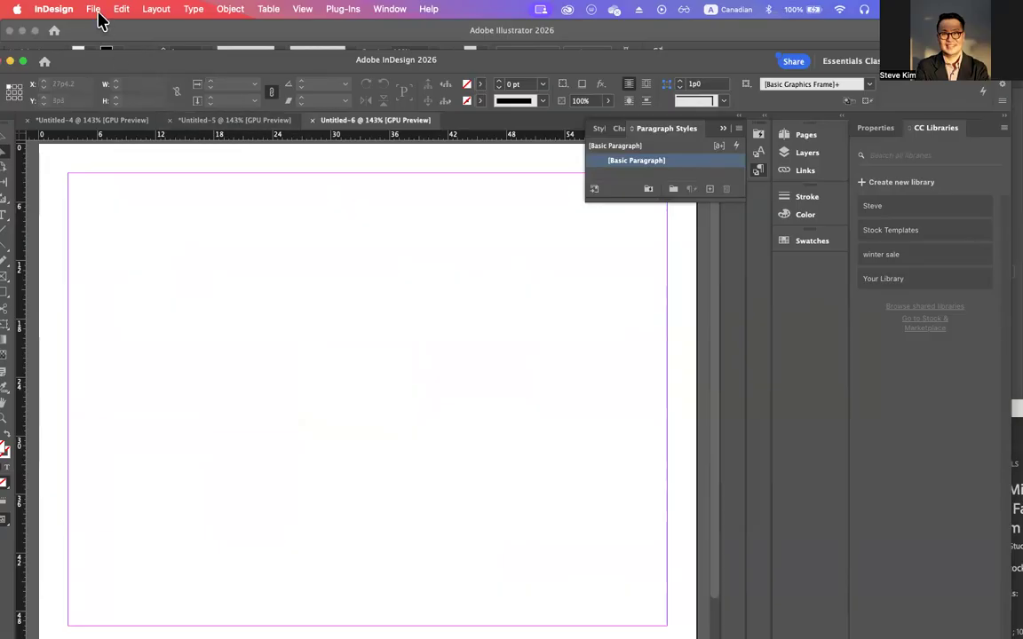
{"action": "key", "text": "super+d"}
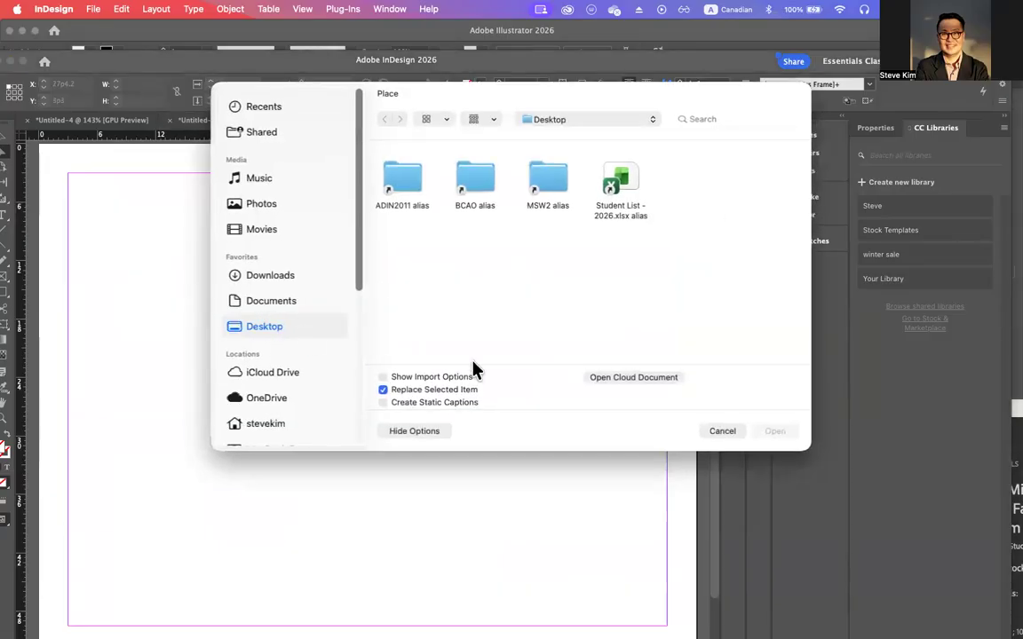
{"action": "left_click", "coordinate": [297, 278]}
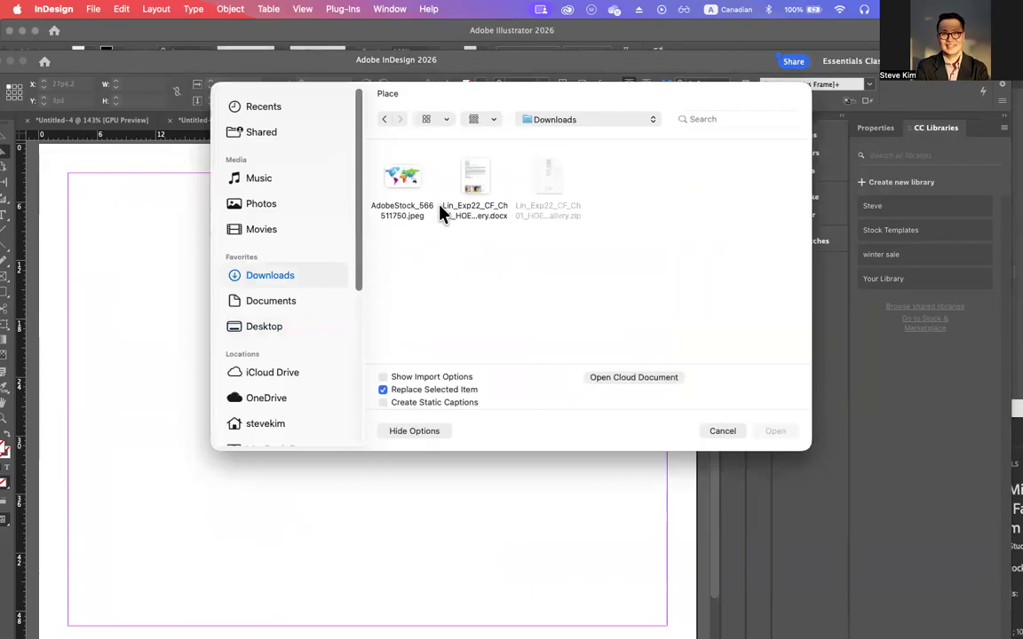
{"action": "left_click", "coordinate": [404, 182]}
{"action": "left_click", "coordinate": [773, 432]}
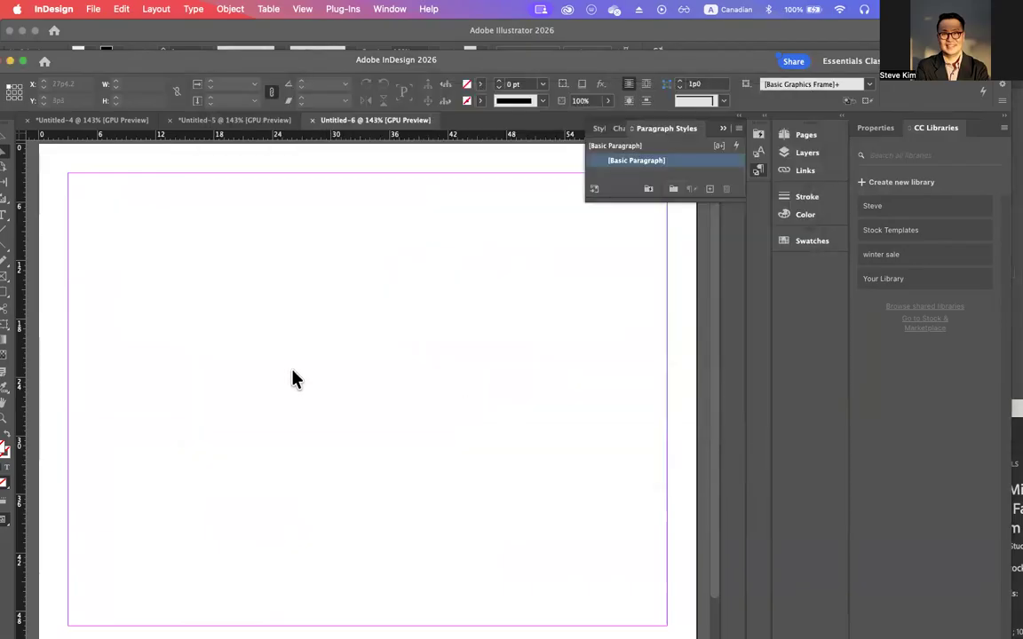
{"action": "left_click_drag", "start_coordinate": [191, 309], "coordinate": [574, 584]}
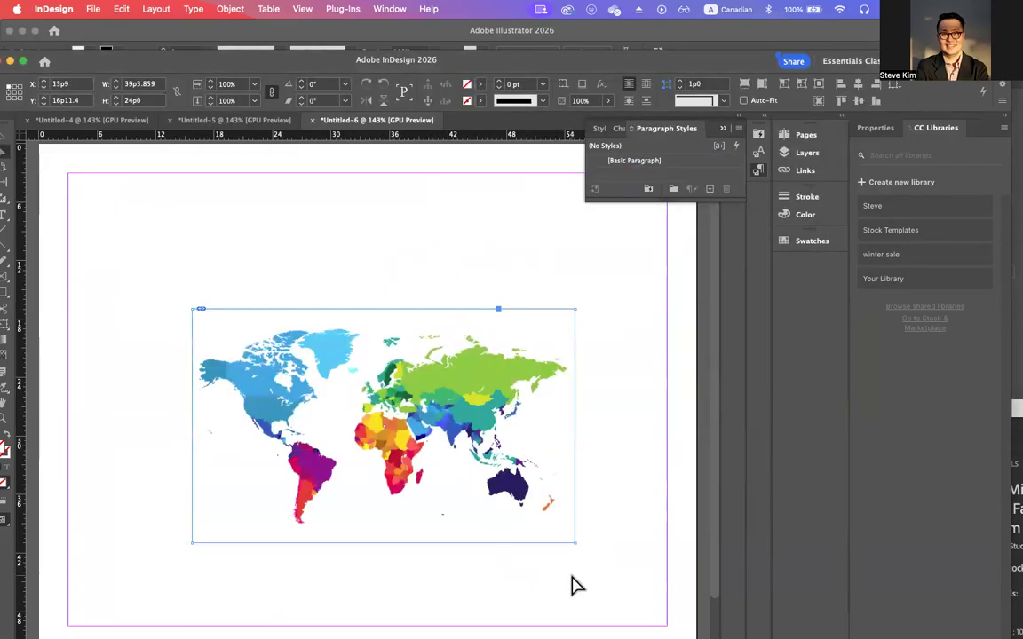
{"action": "scroll", "coordinate": [275, 359], "scroll_direction": "down", "scroll_amount": 2}
{"action": "scroll", "coordinate": [274, 359], "scroll_direction": "right", "scroll_amount": 2}
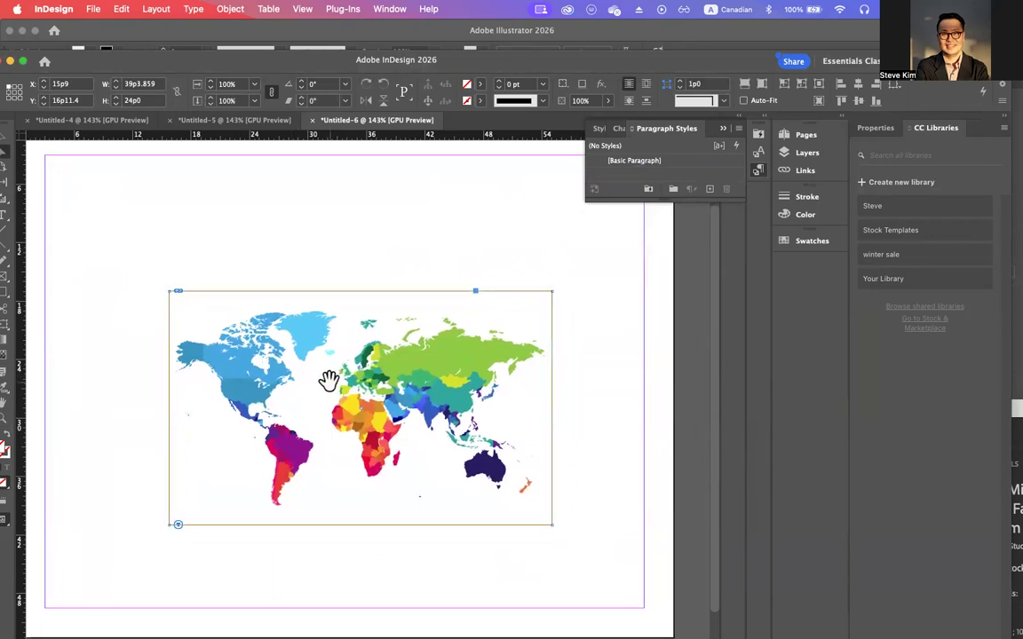
Step: Return to Illustrator's New Document window and run the Adobe Stock search for "World map" again in the browser
{"action": "left_click_drag", "start_coordinate": [136, 60], "coordinate": [148, 33]}
{"action": "left_click", "coordinate": [14, 110]}
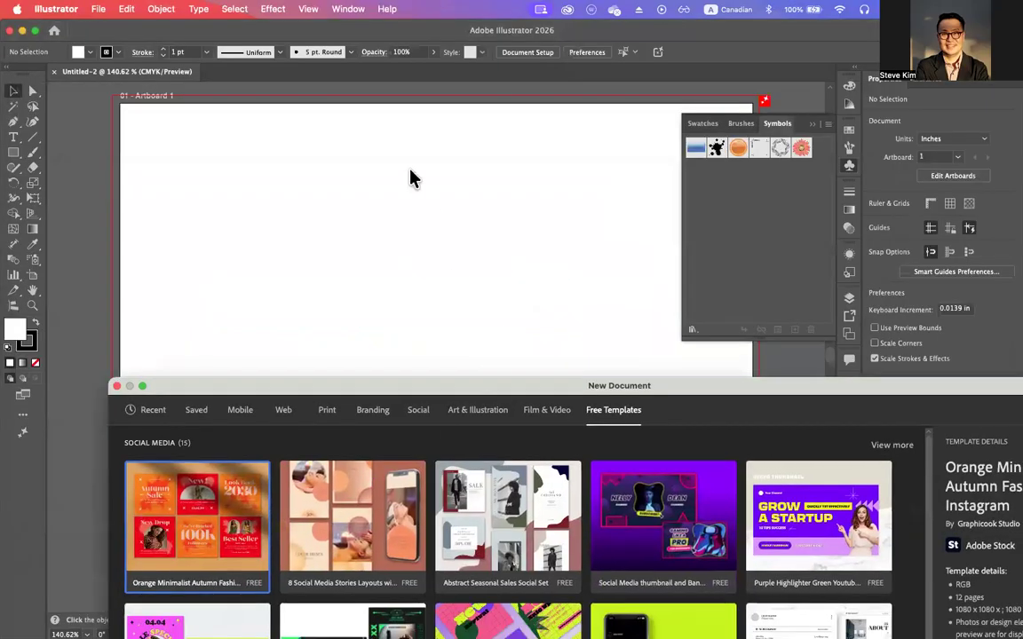
{"action": "left_click_drag", "start_coordinate": [411, 169], "coordinate": [393, 70]}
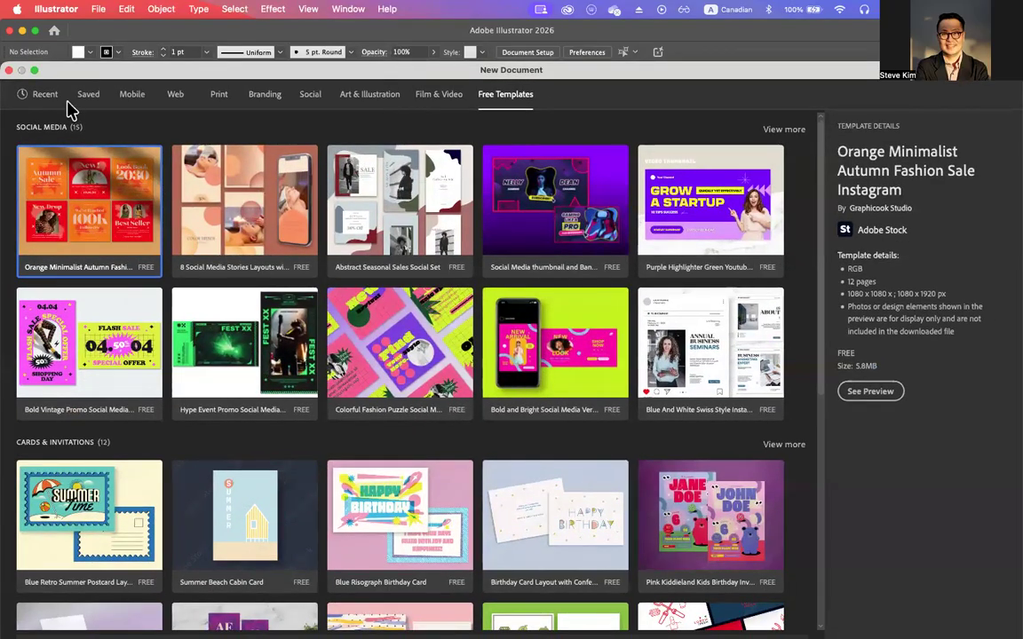
{"action": "left_click", "coordinate": [35, 71]}
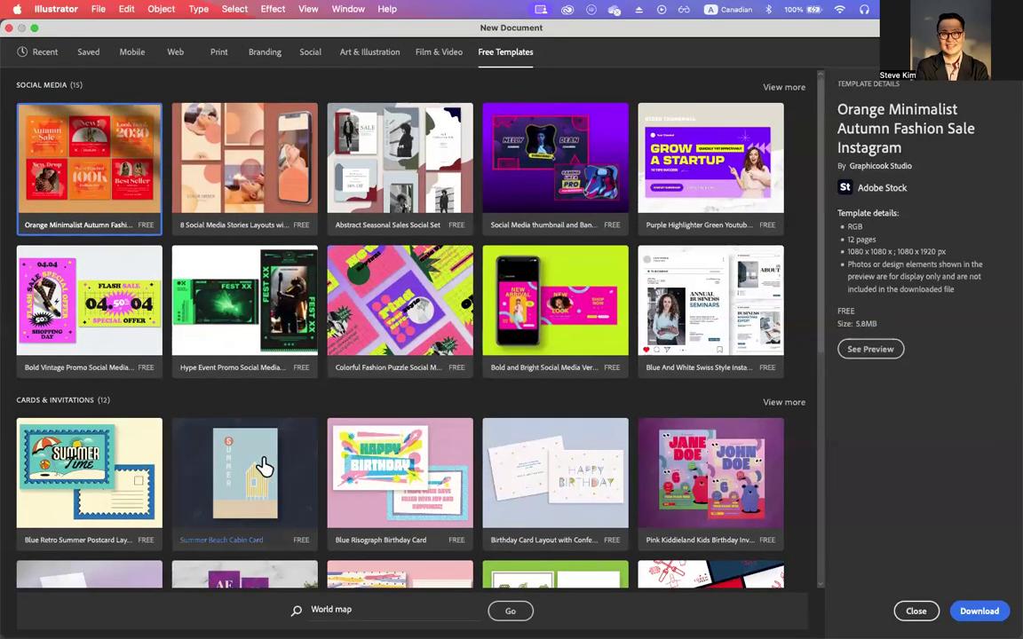
{"action": "scroll", "coordinate": [293, 515], "scroll_direction": "down", "scroll_amount": 10}
{"action": "left_click", "coordinate": [510, 611]}
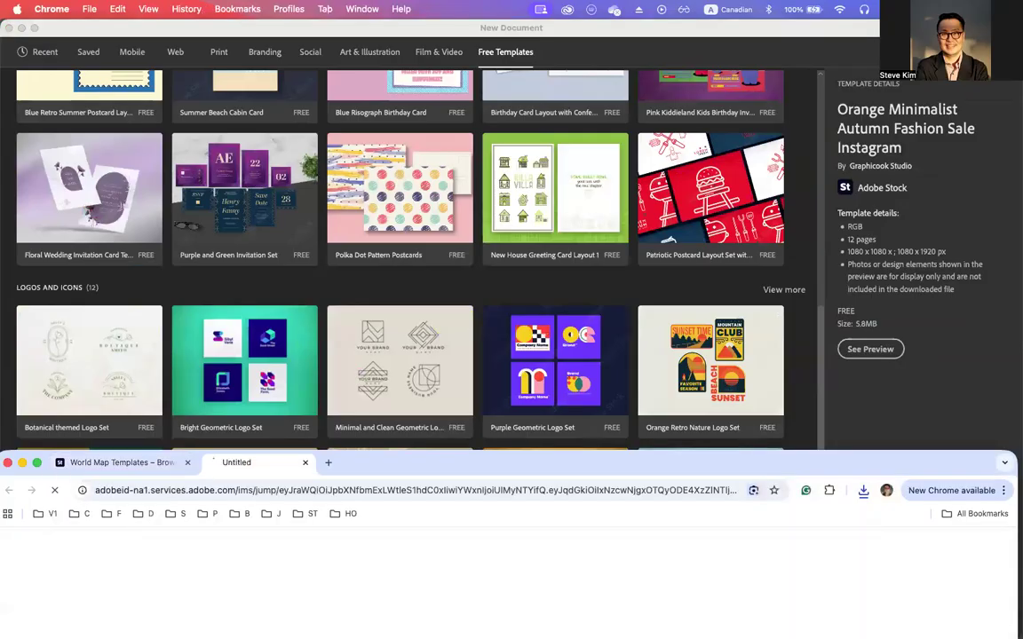
{"action": "left_click_drag", "start_coordinate": [484, 472], "coordinate": [487, 43]}
Step: Look through the World map templates and restrict the search to Free assets
{"action": "scroll", "coordinate": [435, 542], "scroll_direction": "down", "scroll_amount": 5}
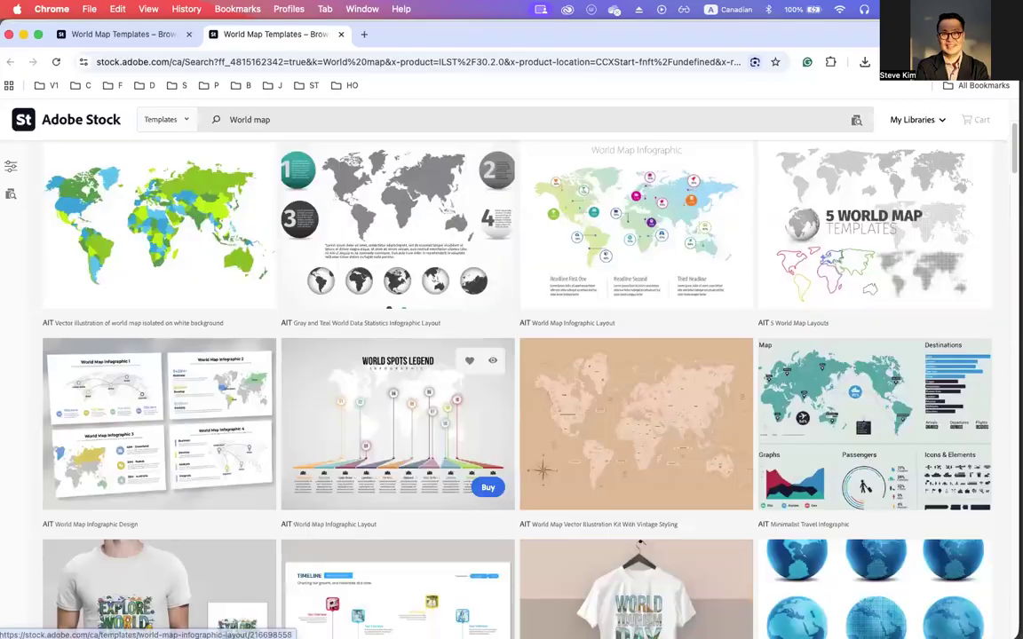
{"action": "scroll", "coordinate": [444, 611], "scroll_direction": "down", "scroll_amount": 4}
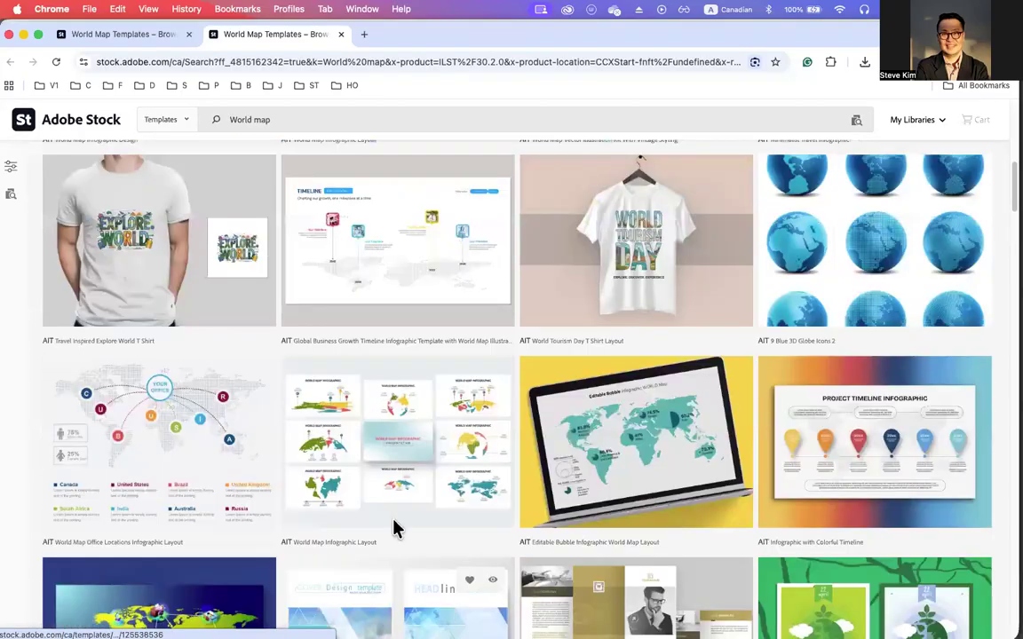
{"action": "scroll", "coordinate": [182, 249], "scroll_direction": "up", "scroll_amount": 3}
{"action": "left_click", "coordinate": [177, 124]}
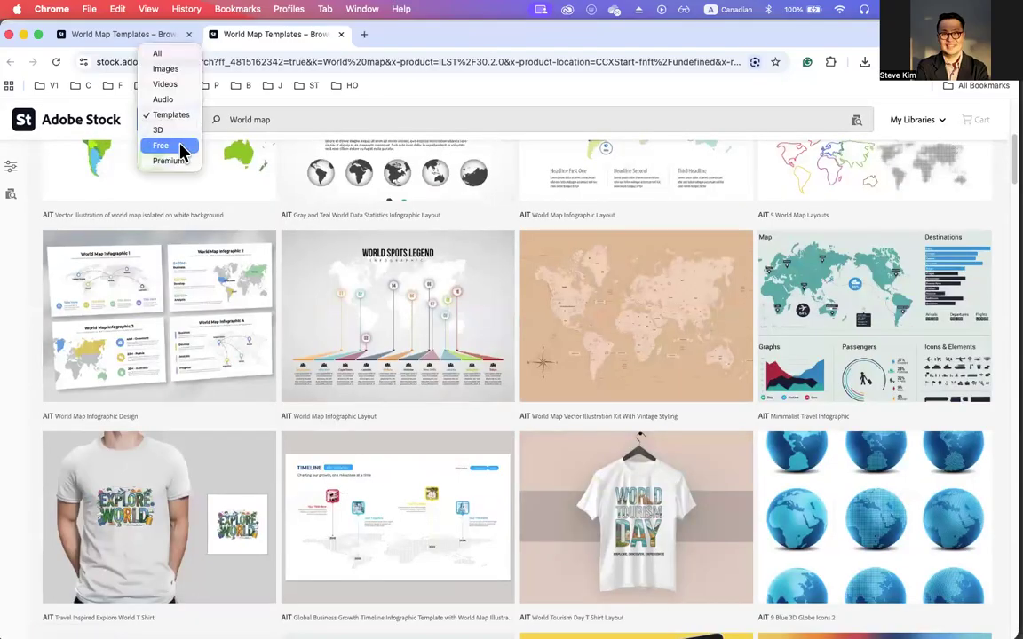
{"action": "left_click", "coordinate": [182, 147]}
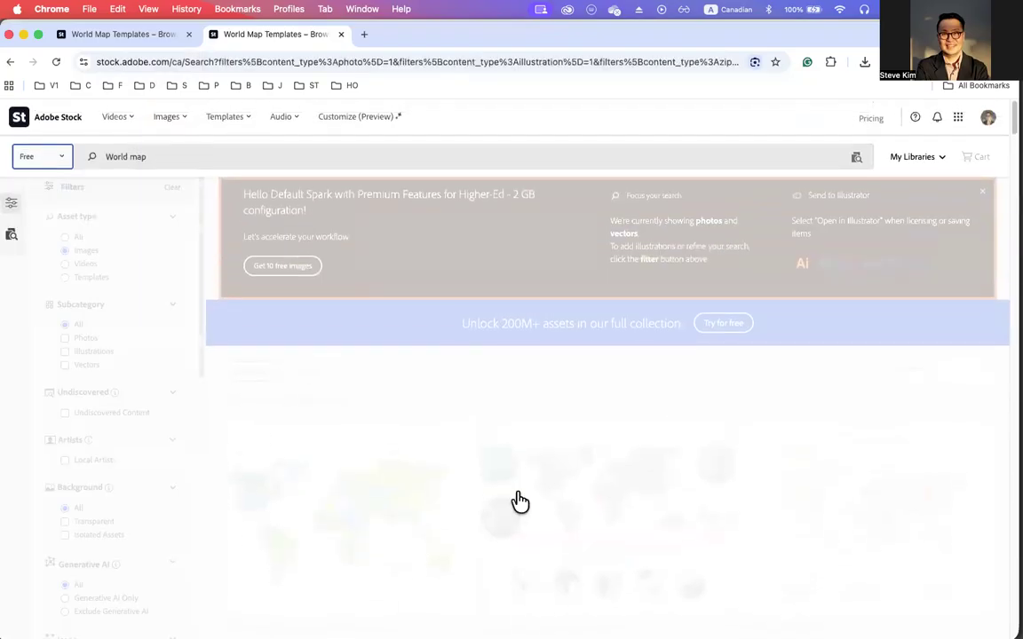
Step: Limit the free World map results to the Vectors subcategory and look through the maps for an infographic design
{"action": "scroll", "coordinate": [521, 502], "scroll_direction": "down", "scroll_amount": 6}
{"action": "scroll", "coordinate": [525, 520], "scroll_direction": "down", "scroll_amount": 10}
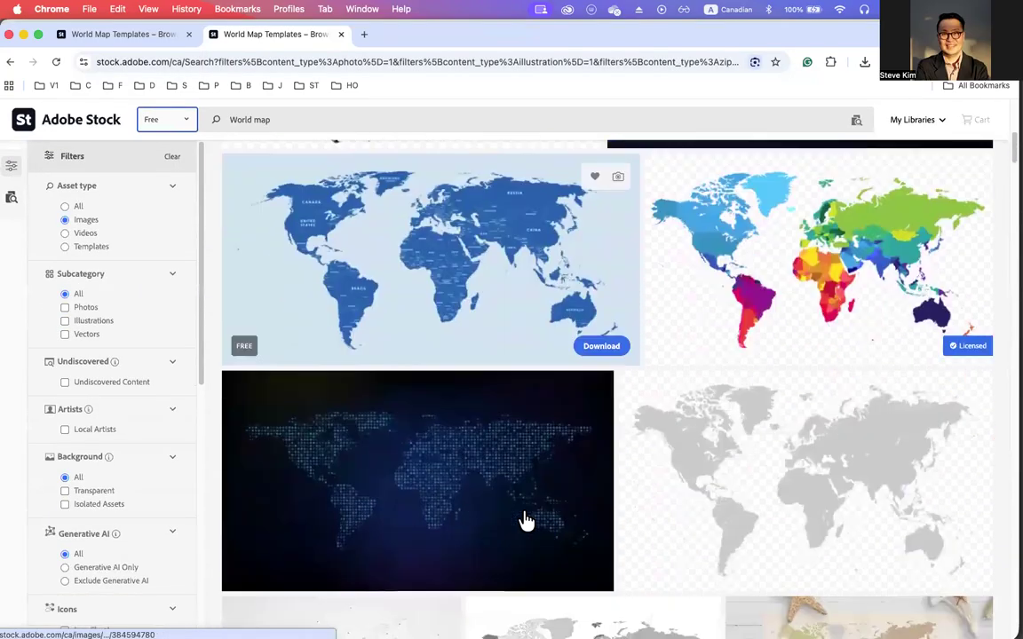
{"action": "scroll", "coordinate": [525, 520], "scroll_direction": "down", "scroll_amount": 10}
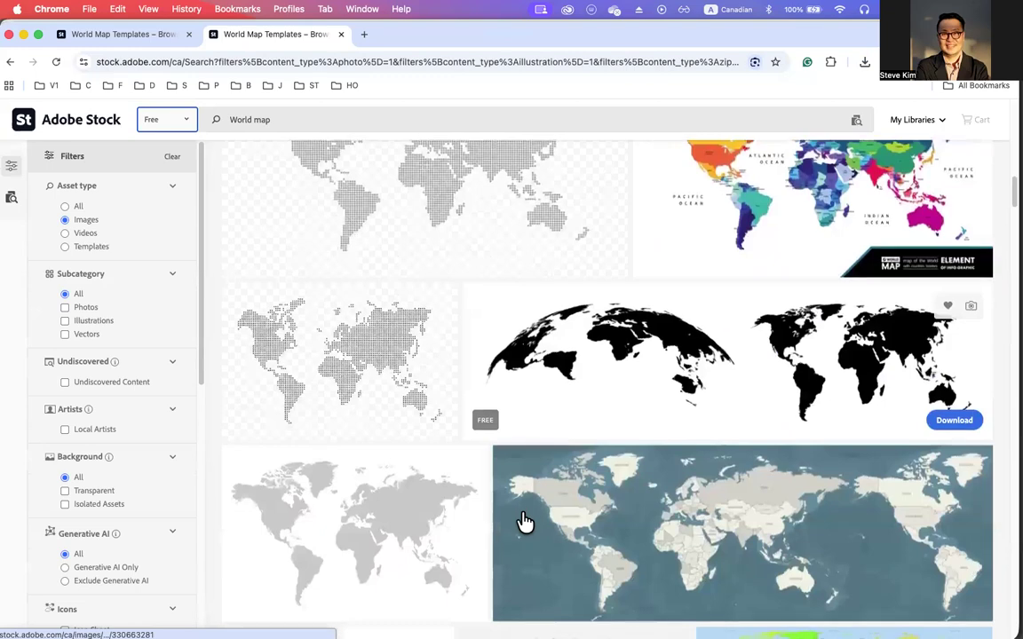
{"action": "scroll", "coordinate": [524, 521], "scroll_direction": "down", "scroll_amount": 2}
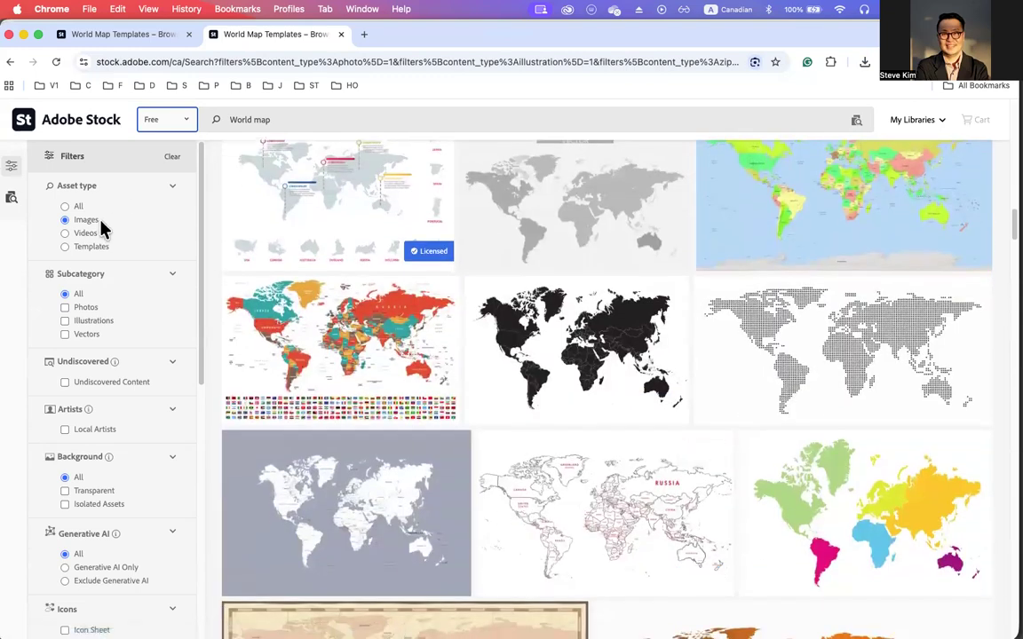
{"action": "left_click", "coordinate": [70, 335]}
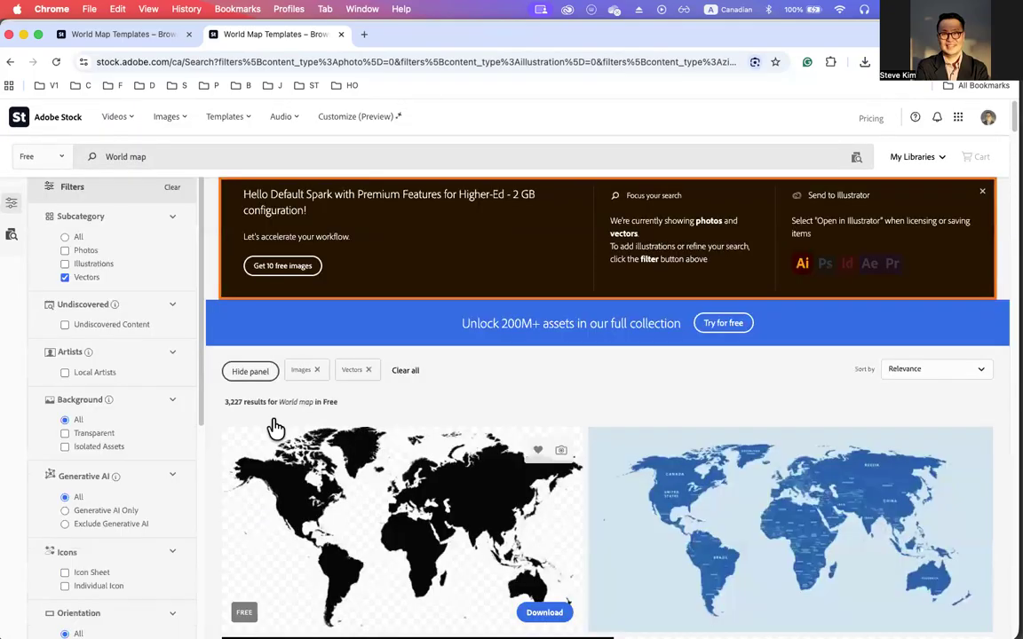
{"action": "scroll", "coordinate": [639, 535], "scroll_direction": "down", "scroll_amount": 2}
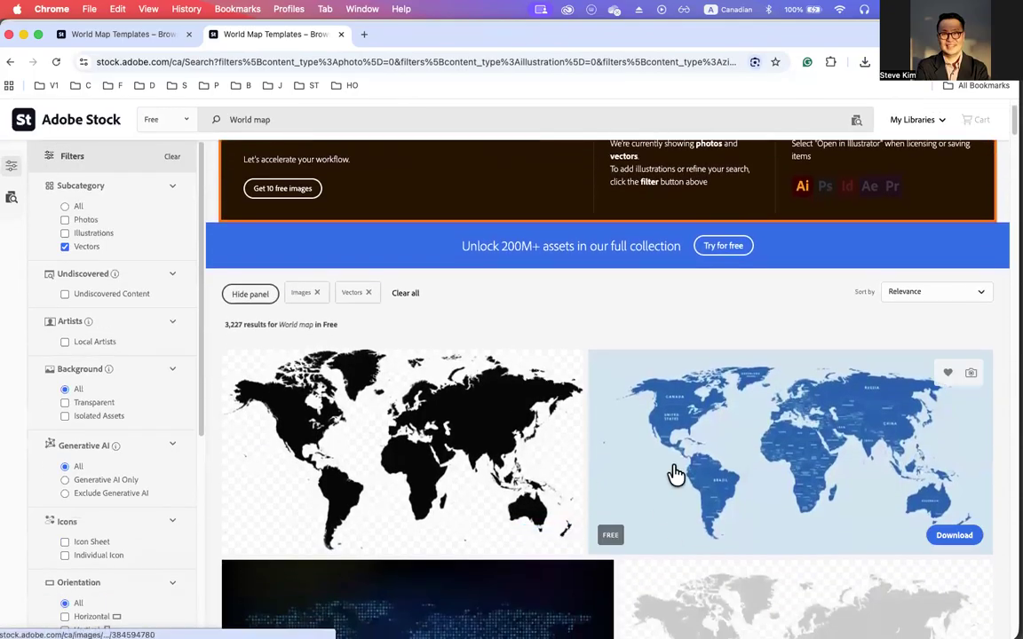
{"action": "scroll", "coordinate": [798, 507], "scroll_direction": "down", "scroll_amount": 3}
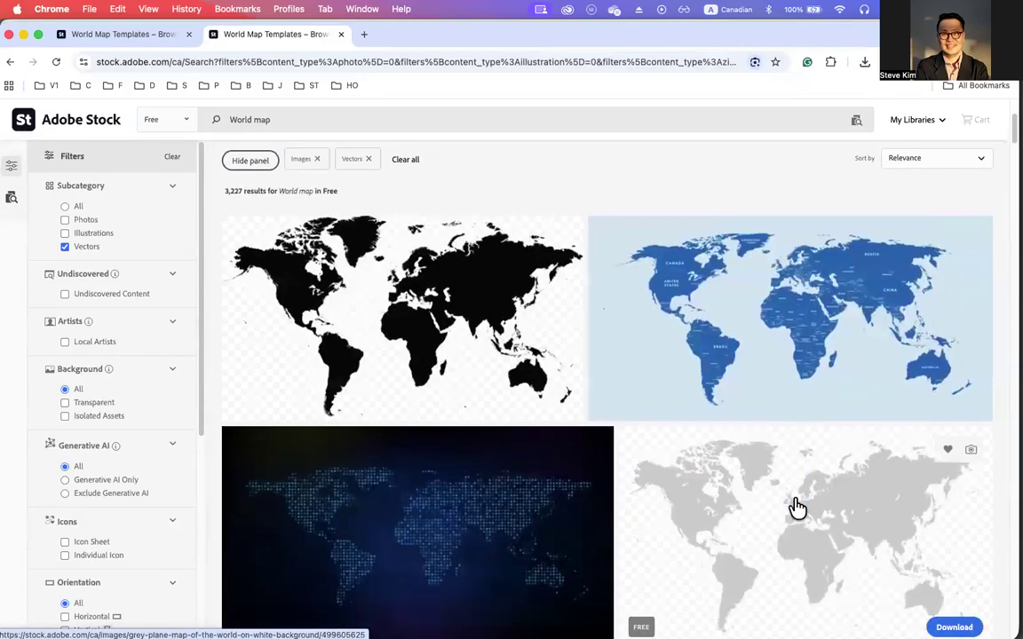
{"action": "scroll", "coordinate": [798, 507], "scroll_direction": "down", "scroll_amount": 12}
{"action": "scroll", "coordinate": [781, 512], "scroll_direction": "down", "scroll_amount": 3}
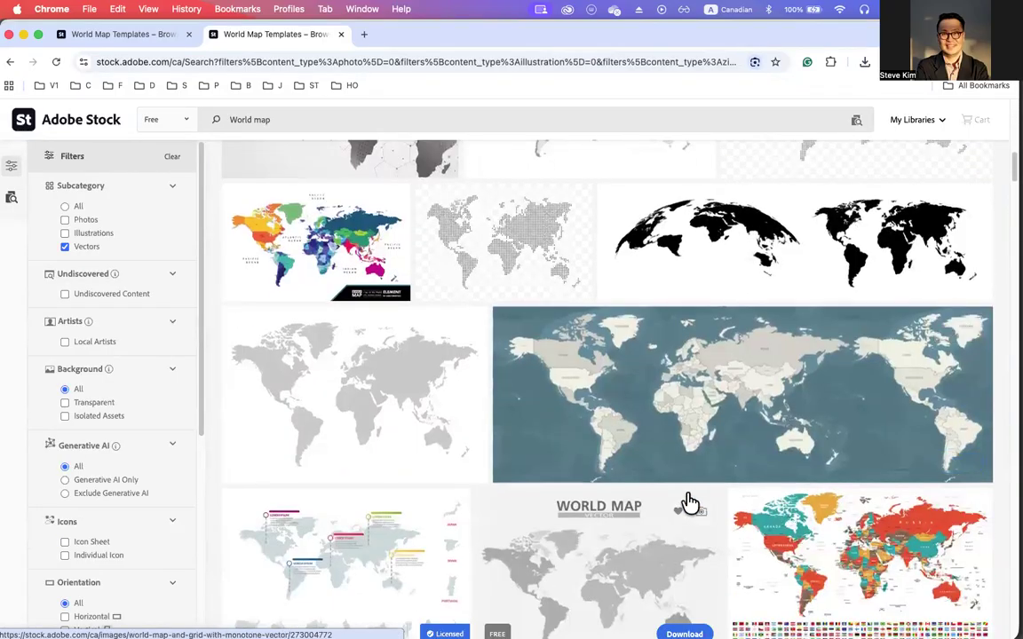
{"action": "scroll", "coordinate": [657, 502], "scroll_direction": "down", "scroll_amount": 2}
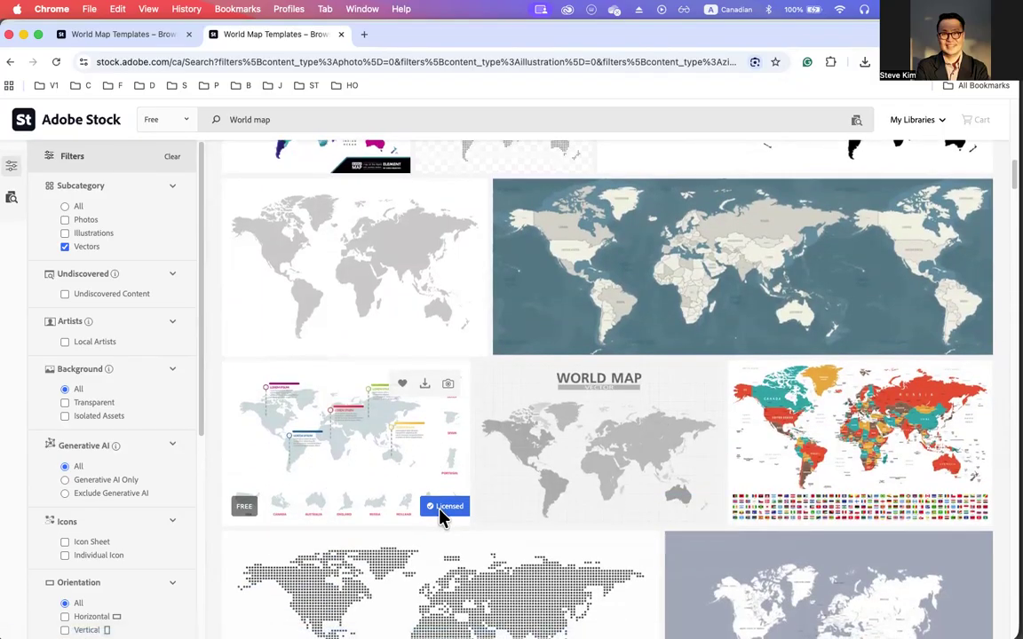
Step: Open the licensed "infographic data design with world map" asset and re-download it as Vector (AI/EPS/SVG)
{"action": "double_click", "coordinate": [440, 509]}
{"action": "left_click", "coordinate": [442, 212]}
{"action": "left_click", "coordinate": [442, 212]}
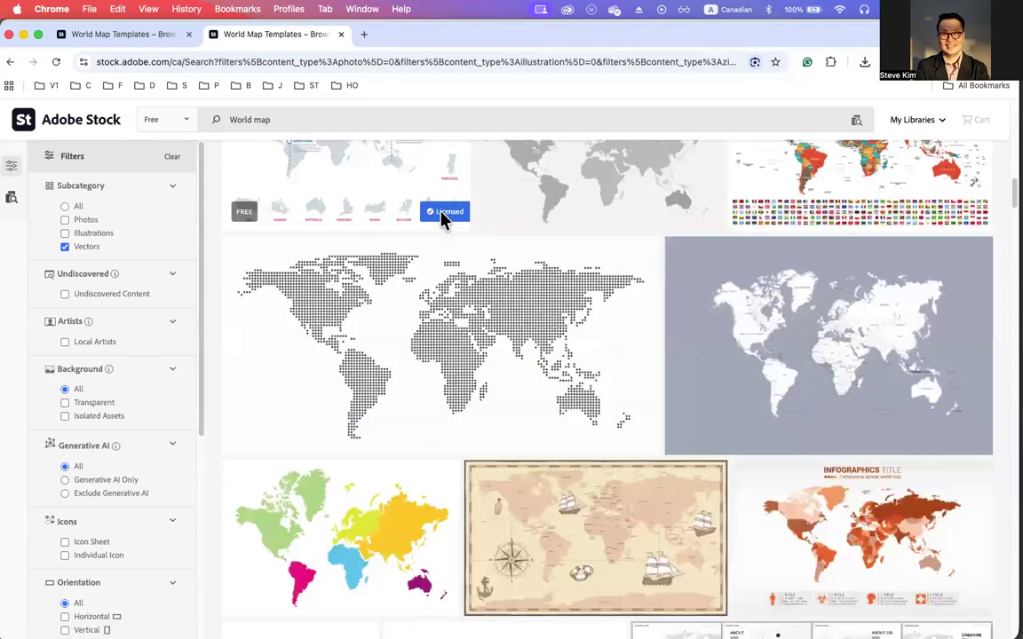
{"action": "left_click", "coordinate": [445, 218]}
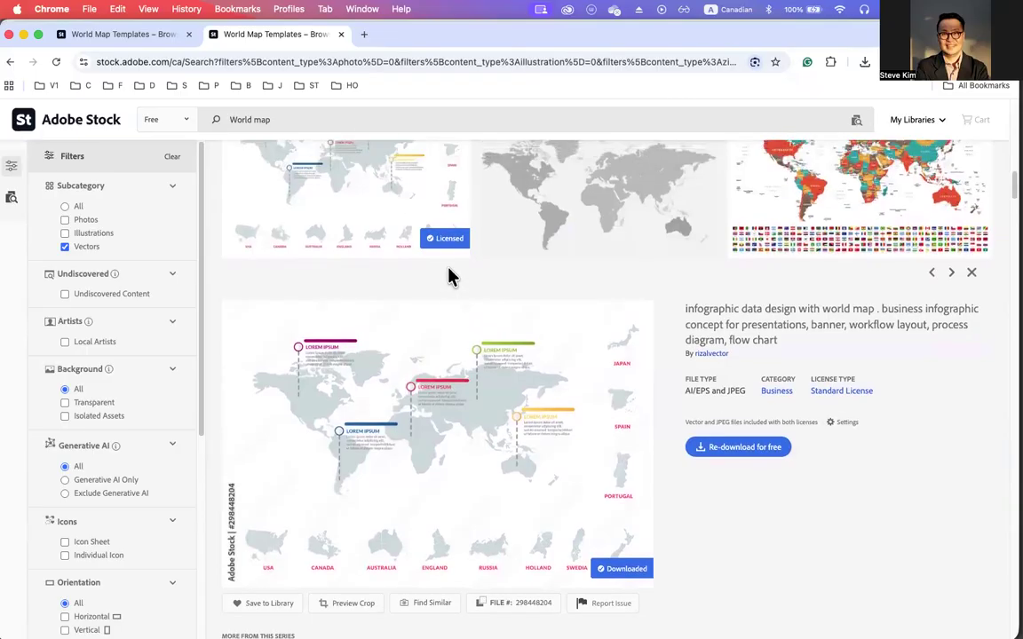
{"action": "left_click", "coordinate": [728, 453]}
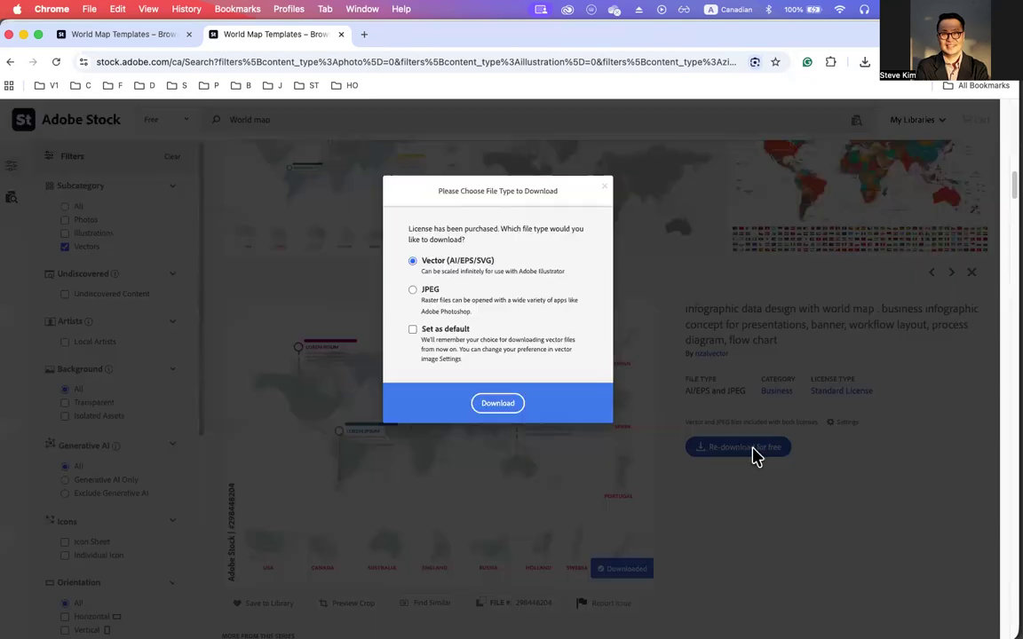
{"action": "left_click", "coordinate": [496, 404]}
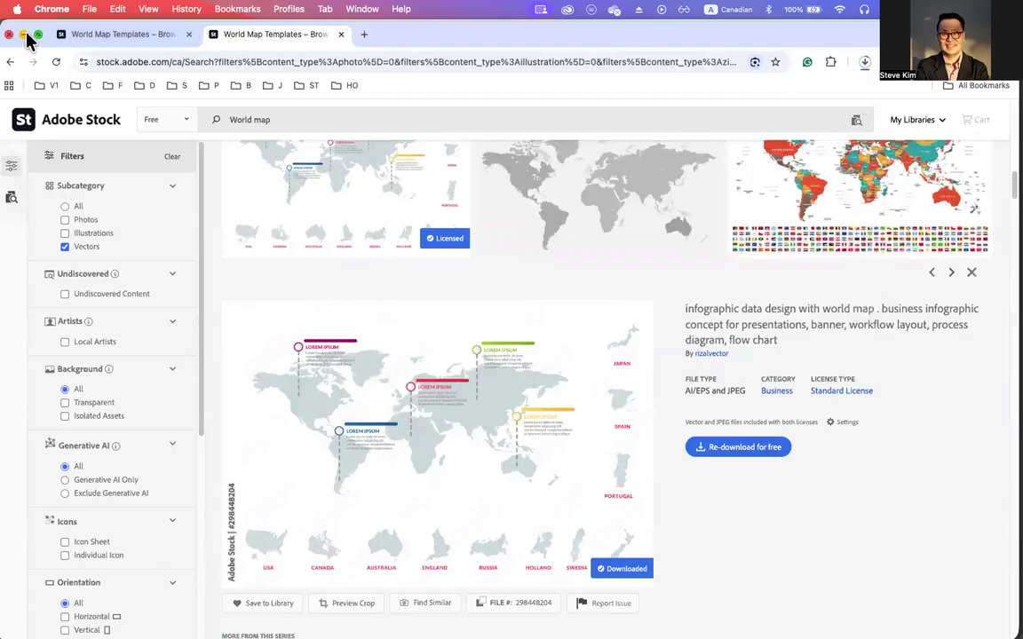
Step: Switch to InDesign and delete the coloured world map image from the Untitled-6 page
{"action": "left_click", "coordinate": [23, 33]}
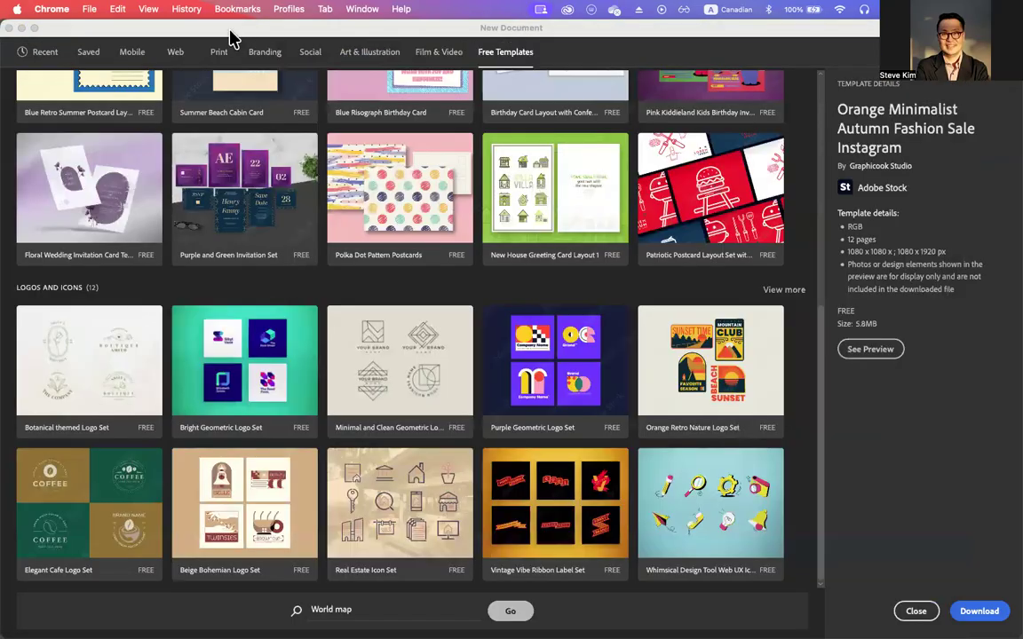
{"action": "left_click", "coordinate": [229, 37]}
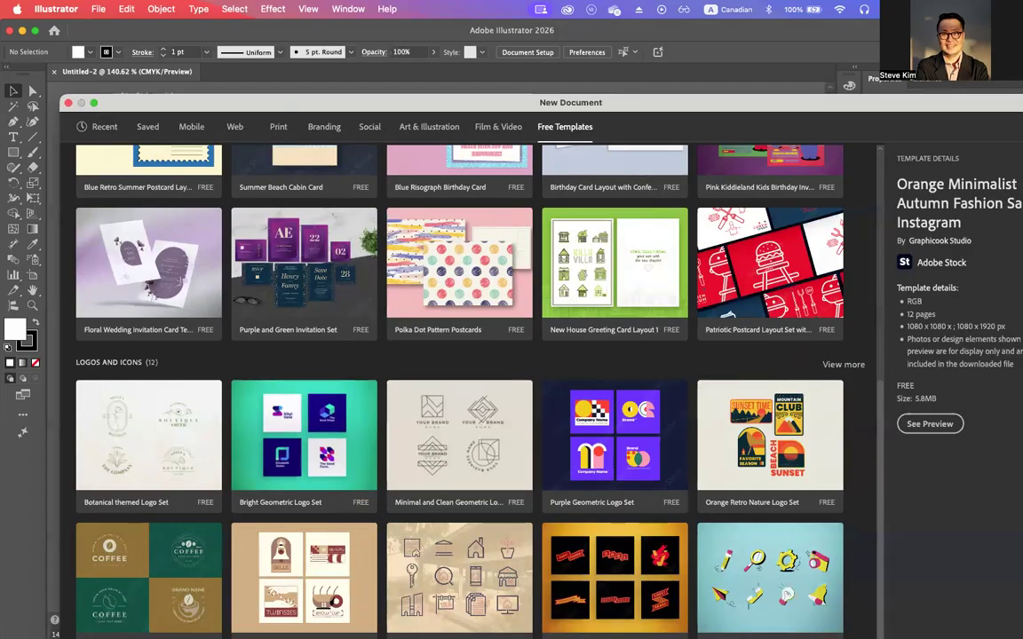
{"action": "key", "text": "super+Tab"}
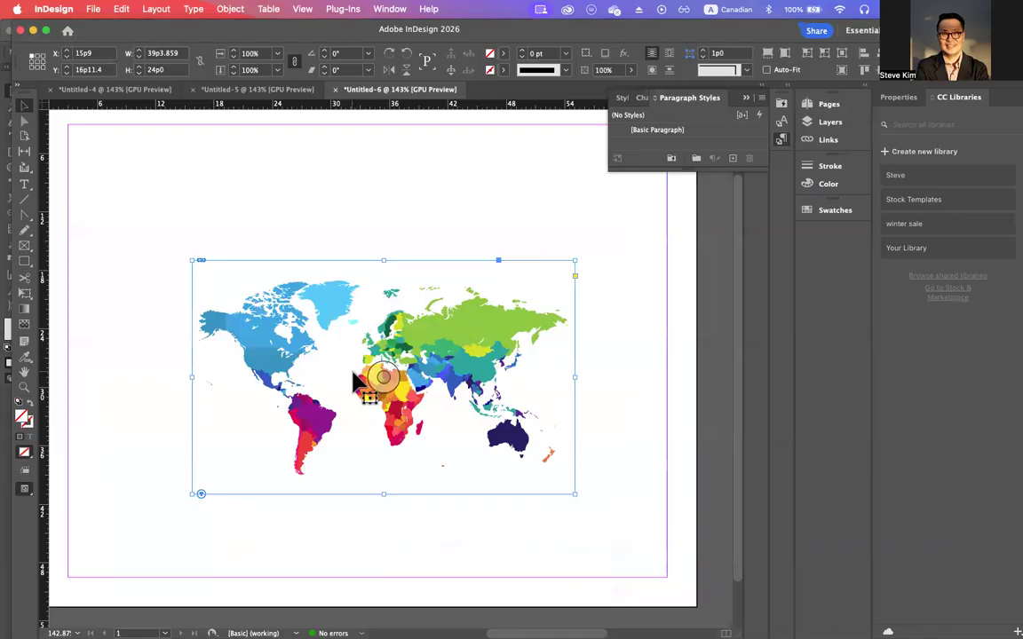
{"action": "key", "text": "Delete"}
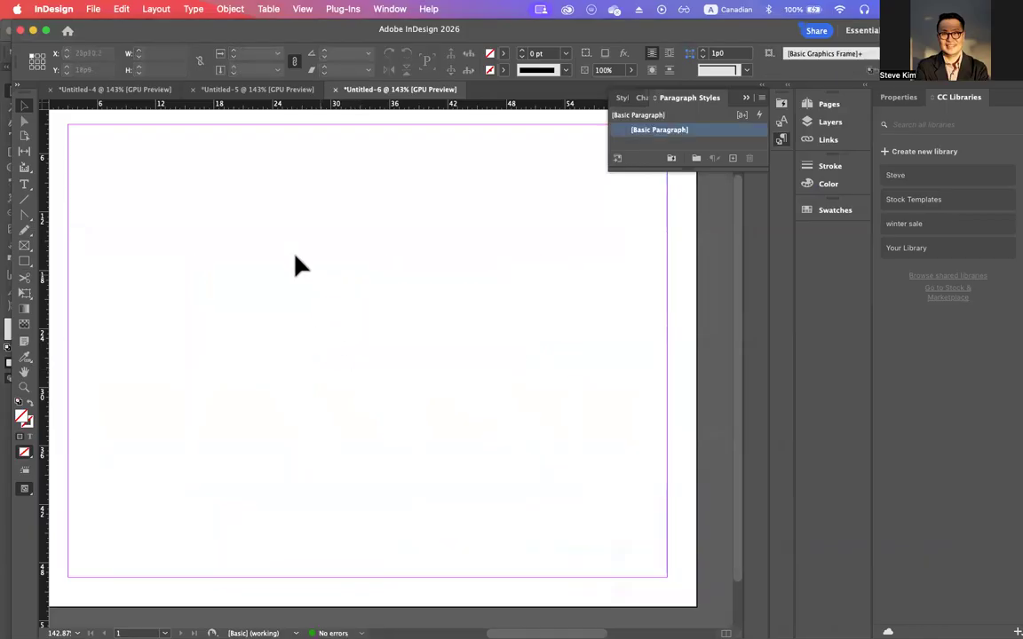
{"action": "left_click_drag", "start_coordinate": [204, 39], "coordinate": [198, 38]}
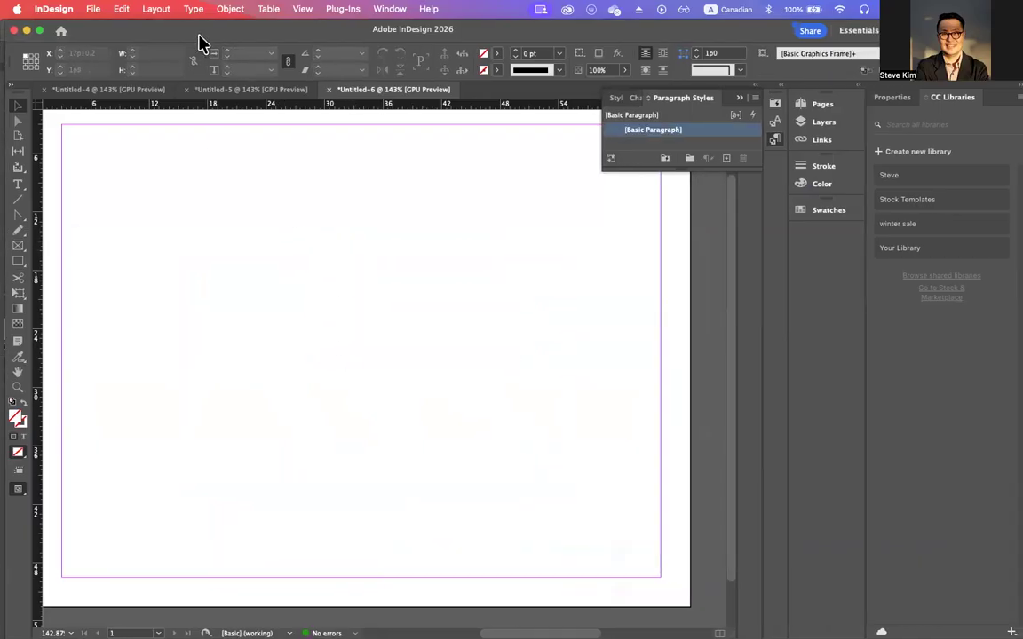
Step: Place AdobeStock_298448204.ai from Downloads on the page in a frame about 44p0 wide by 29p4 high
{"action": "key", "text": "super+d"}
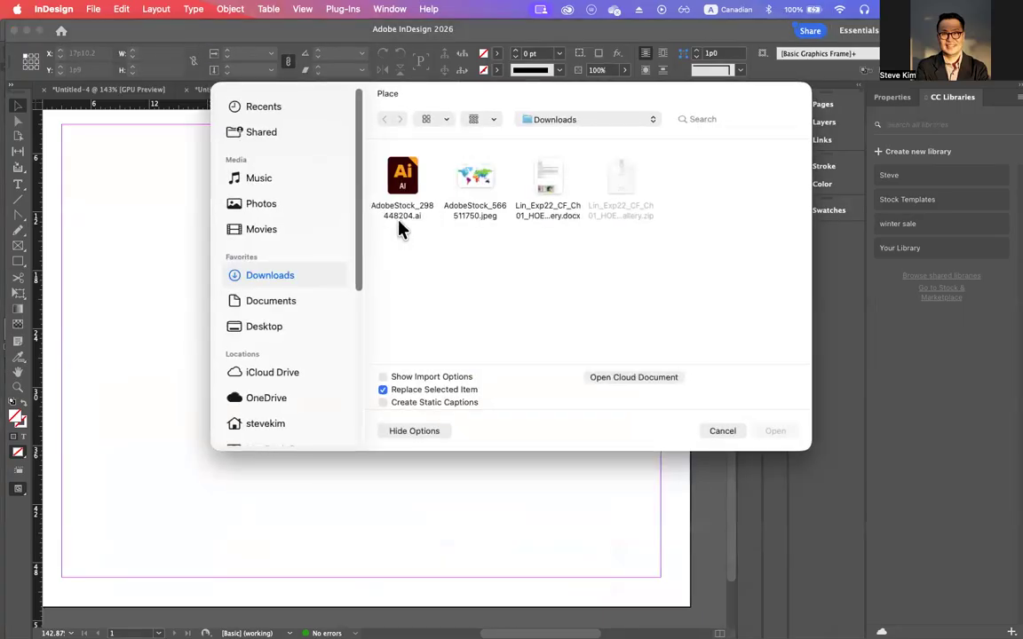
{"action": "left_click", "coordinate": [408, 180]}
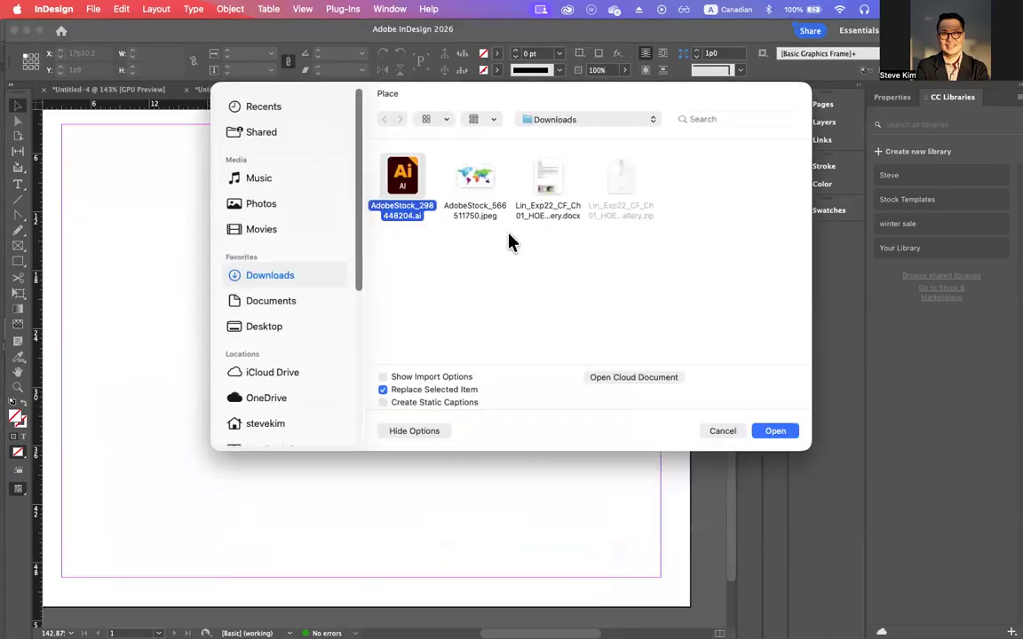
{"action": "left_click", "coordinate": [781, 431]}
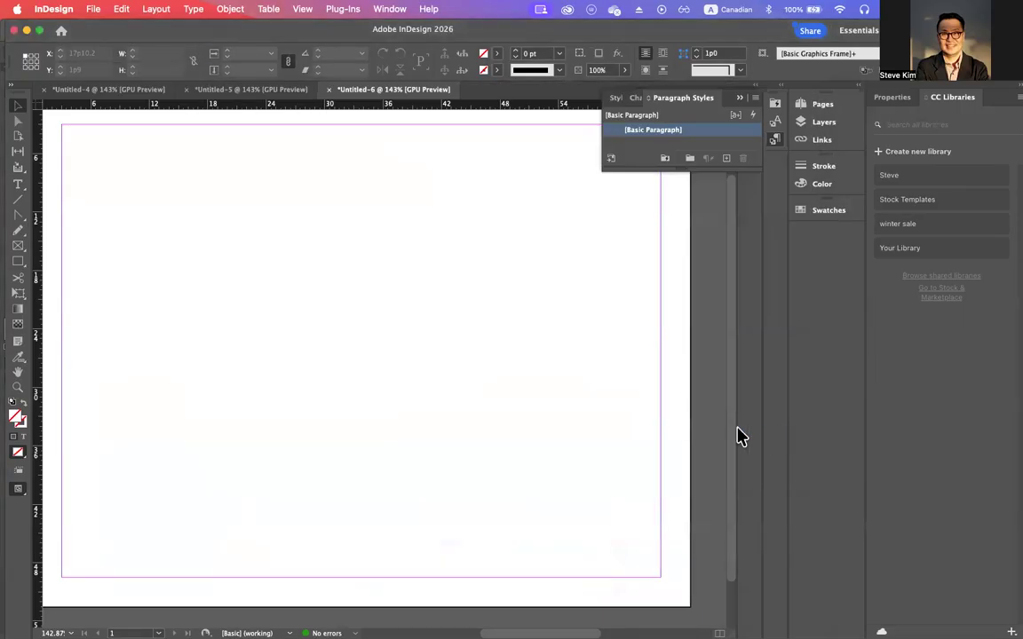
{"action": "left_click_drag", "start_coordinate": [148, 199], "coordinate": [568, 511]}
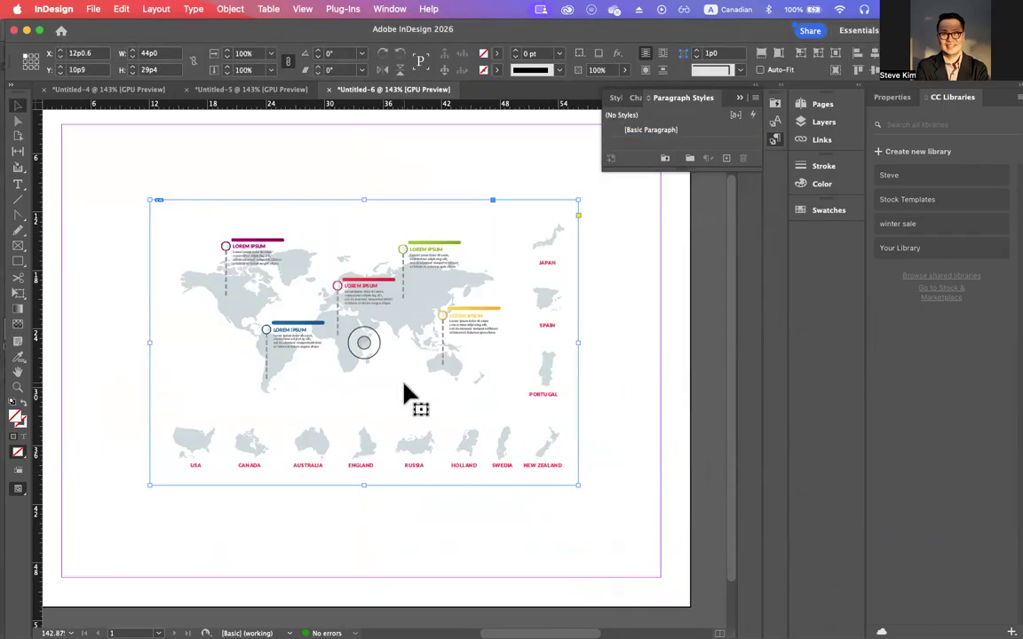
Step: Delete the placed world map infographic from the page
{"action": "left_click", "coordinate": [619, 395]}
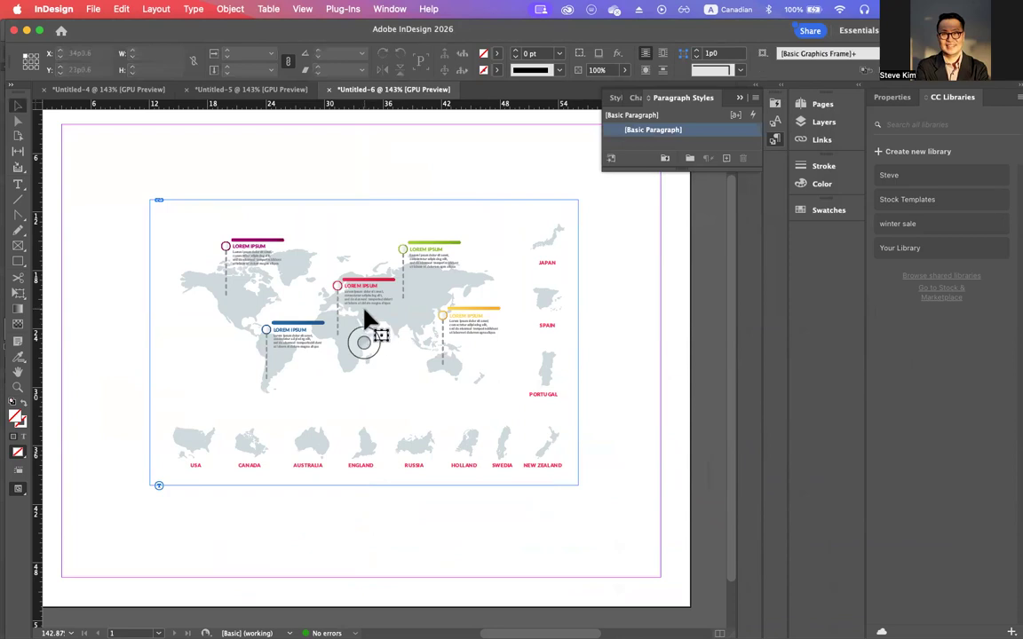
{"action": "left_click", "coordinate": [366, 314]}
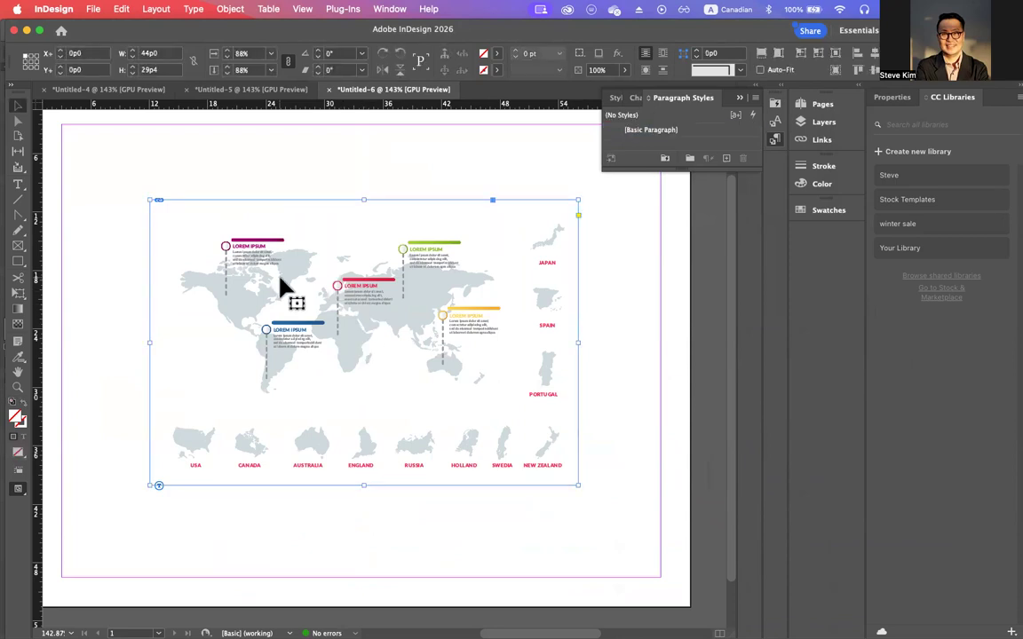
{"action": "key", "text": "Delete"}
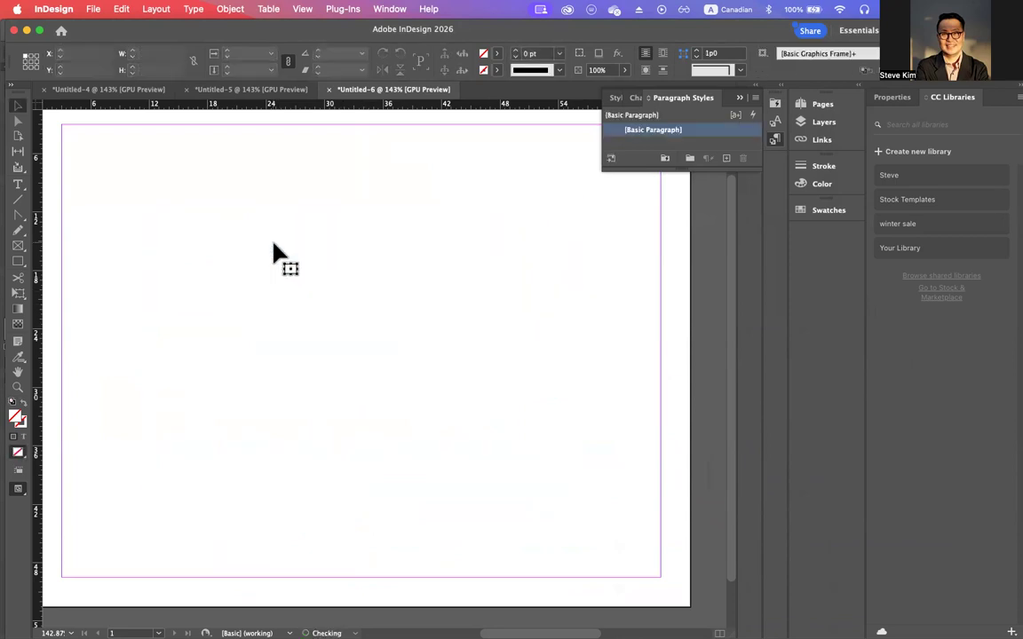
Step: Place AdobeStock_298448204.ai with import options shown, keeping the TIFF preview, in a frame about 48p0 wide by 32p0 high
{"action": "key", "text": "super+d"}
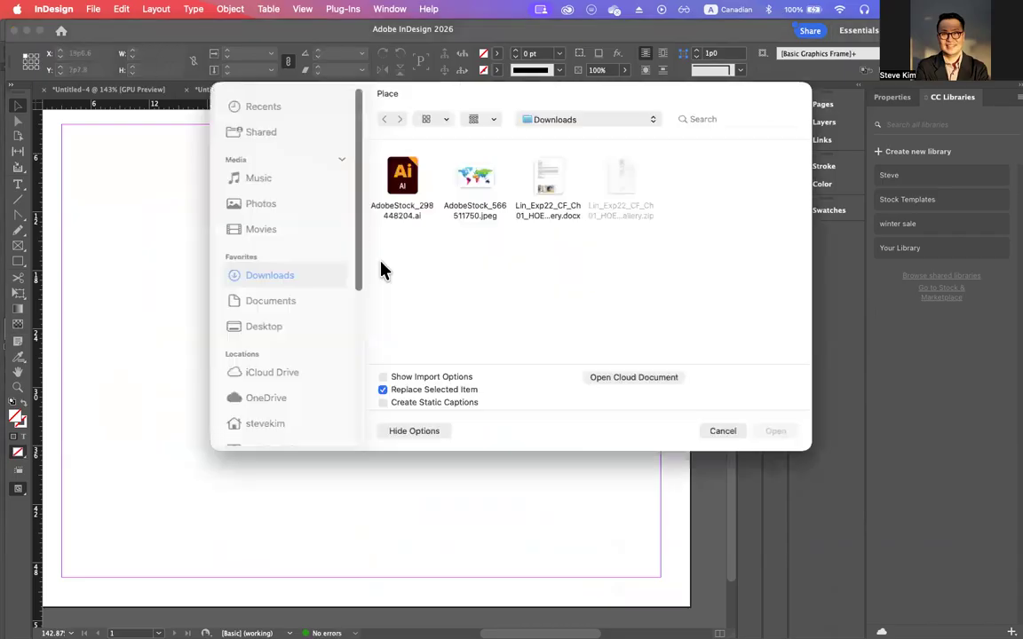
{"action": "left_click", "coordinate": [438, 378]}
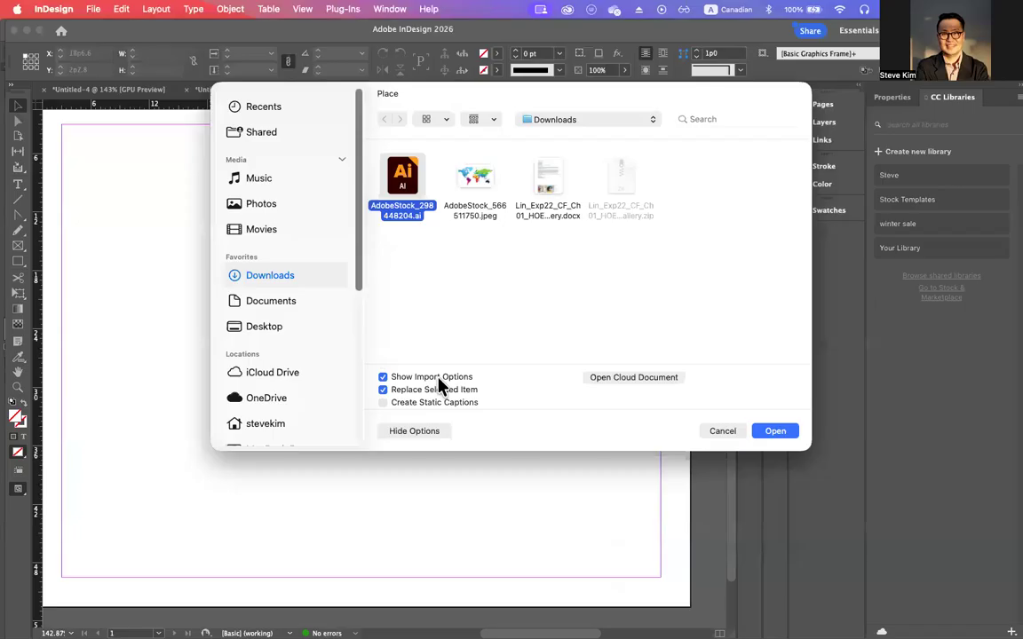
{"action": "left_click", "coordinate": [769, 435]}
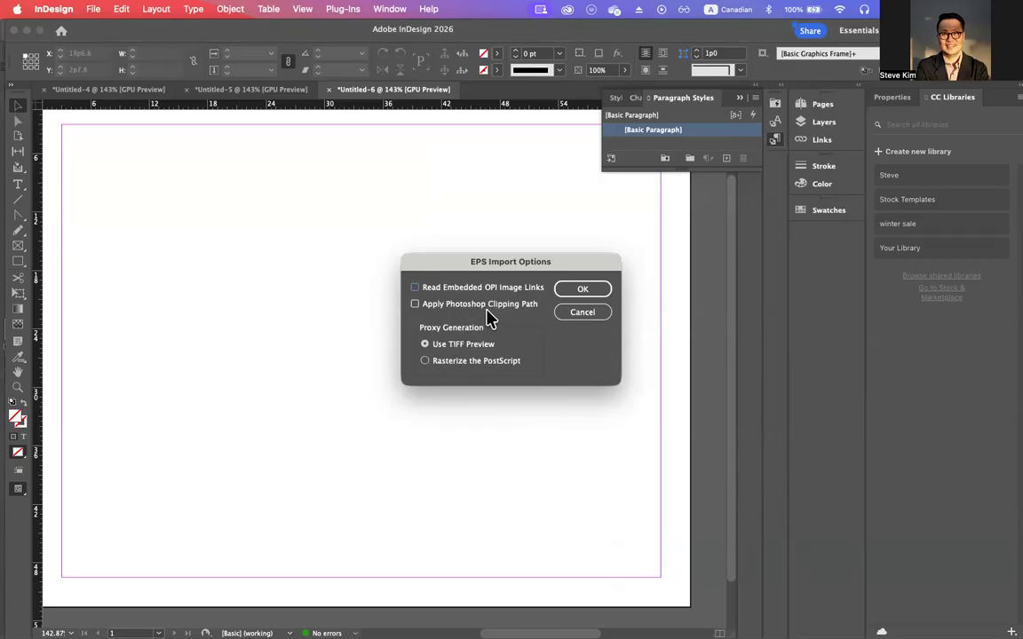
{"action": "left_click", "coordinate": [599, 293]}
{"action": "left_click_drag", "start_coordinate": [131, 208], "coordinate": [595, 533]}
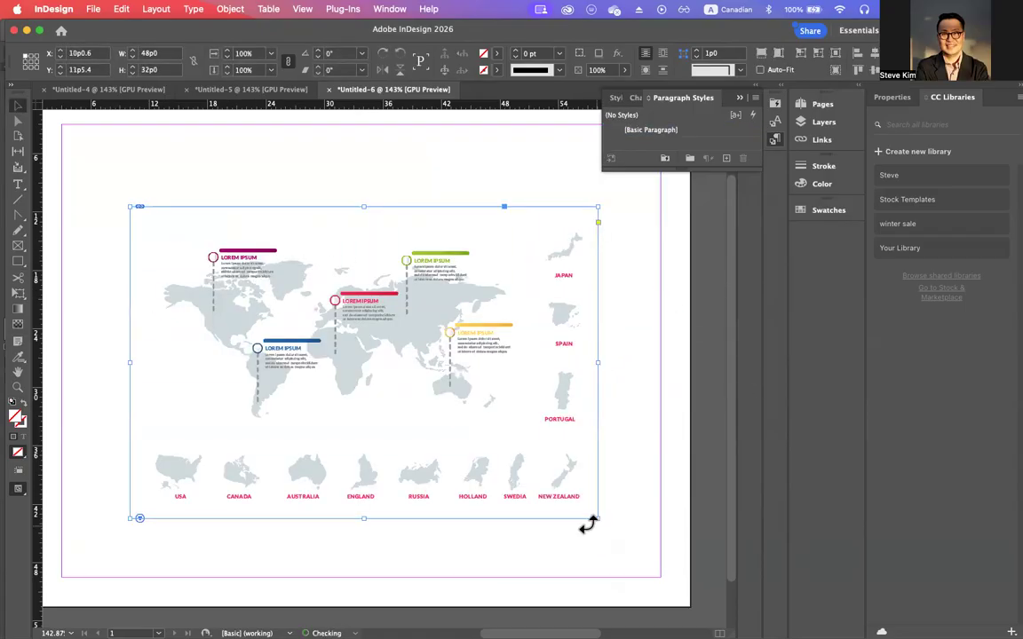
Step: Try to select the Japan shape on its own inside the placed infographic with the Direct Selection tool
{"action": "left_click", "coordinate": [18, 122]}
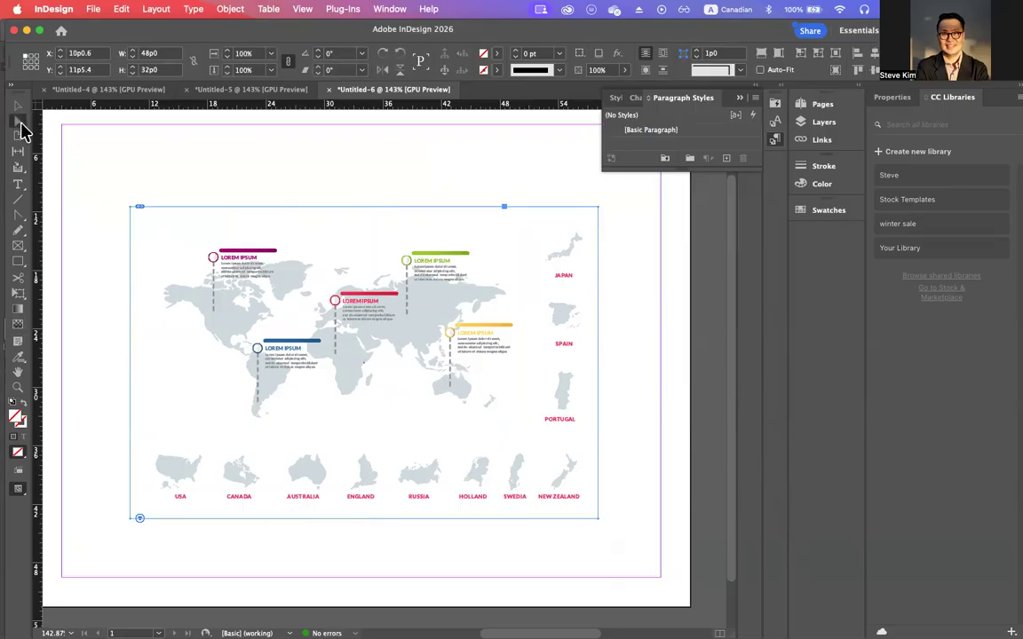
{"action": "right_click", "coordinate": [229, 297]}
{"action": "key", "text": "Escape"}
{"action": "left_click", "coordinate": [128, 166]}
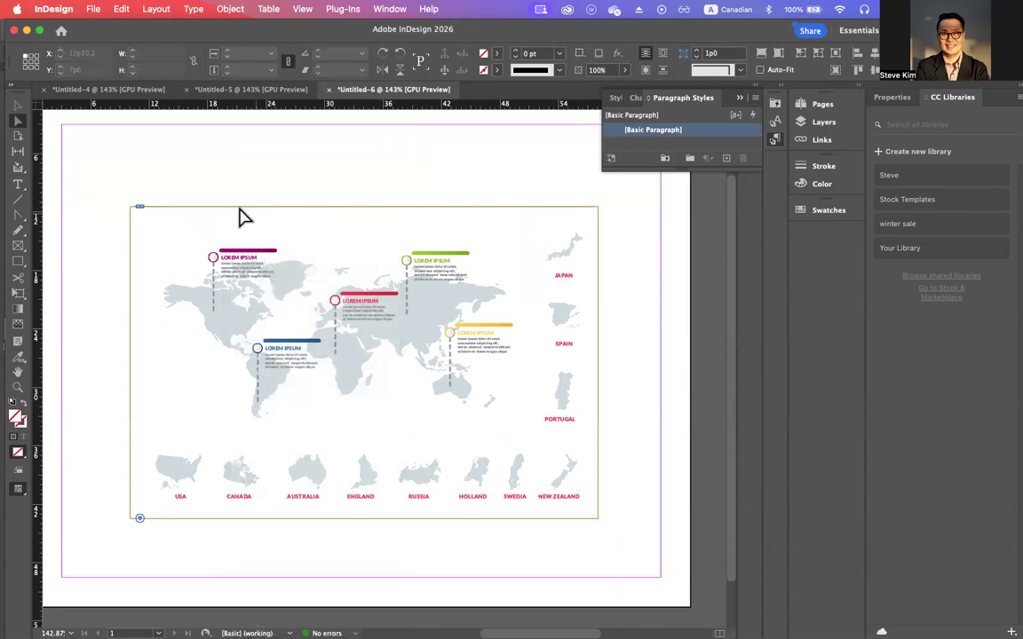
{"action": "left_click", "coordinate": [557, 267]}
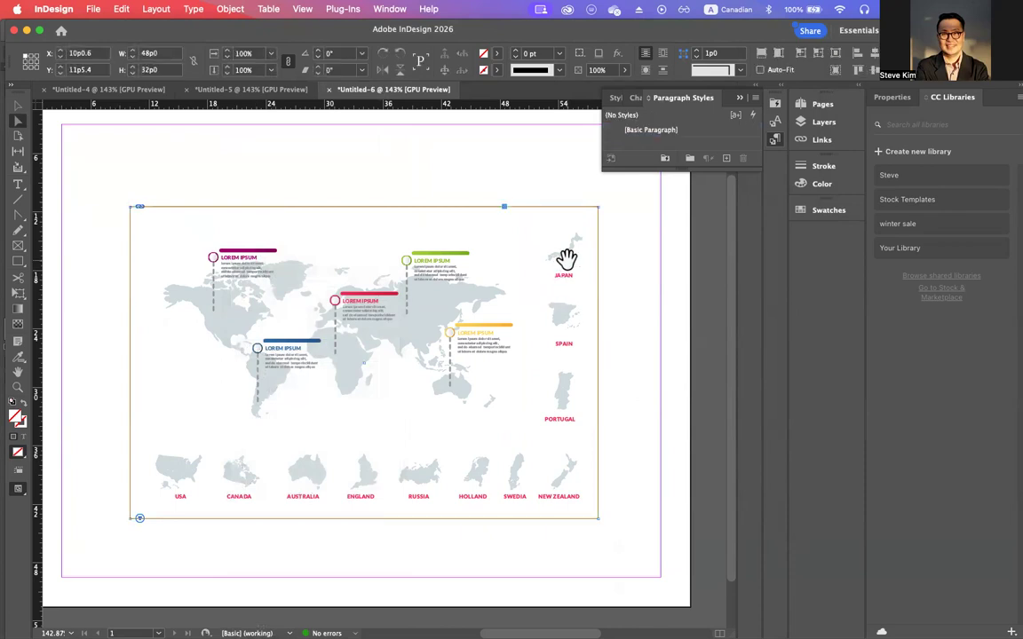
{"action": "left_click", "coordinate": [567, 258]}
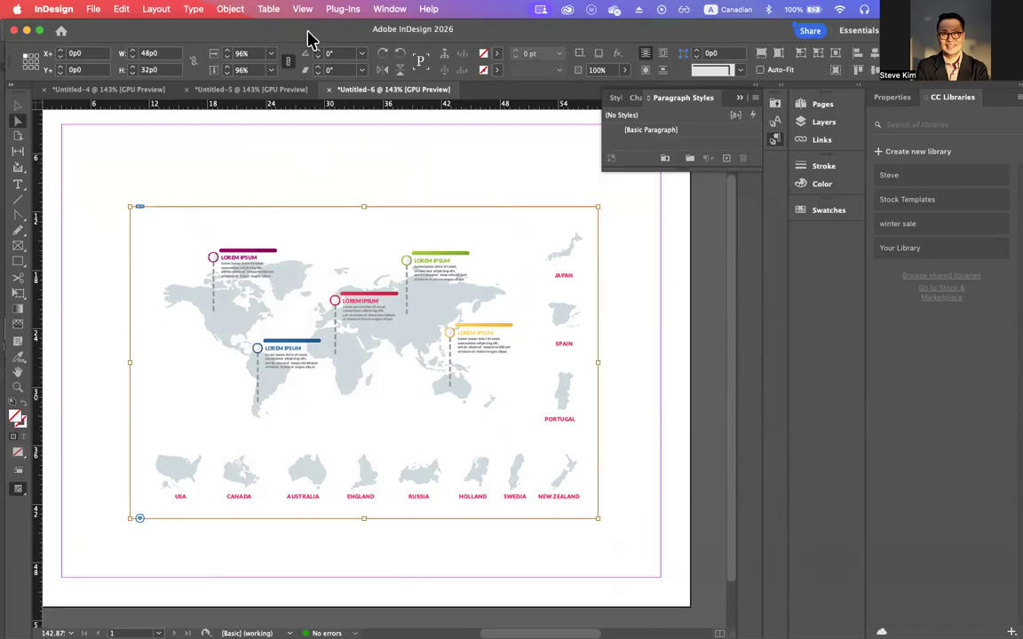
Step: Switch to Illustrator and close its New Document window
{"action": "left_click_drag", "start_coordinate": [311, 40], "coordinate": [359, 384]}
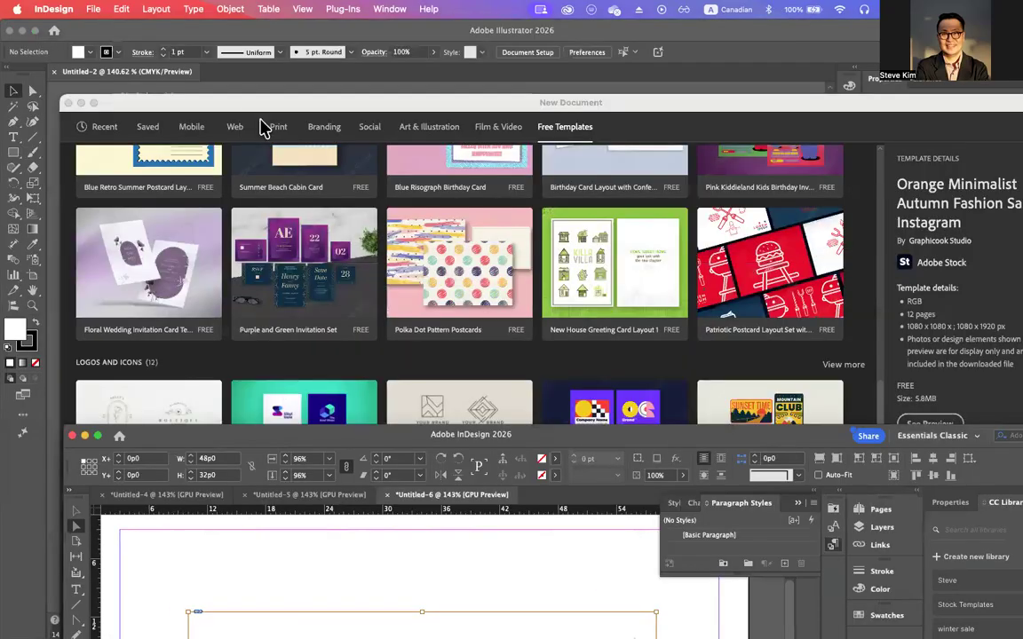
{"action": "left_click", "coordinate": [259, 103]}
{"action": "left_click_drag", "start_coordinate": [274, 105], "coordinate": [344, 584]}
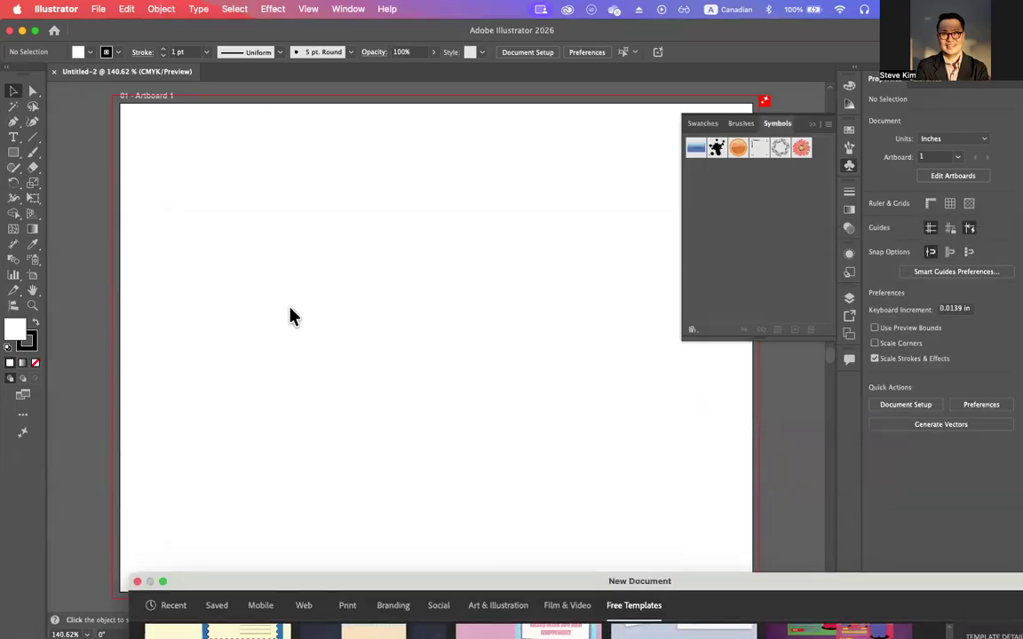
{"action": "left_click", "coordinate": [99, 9]}
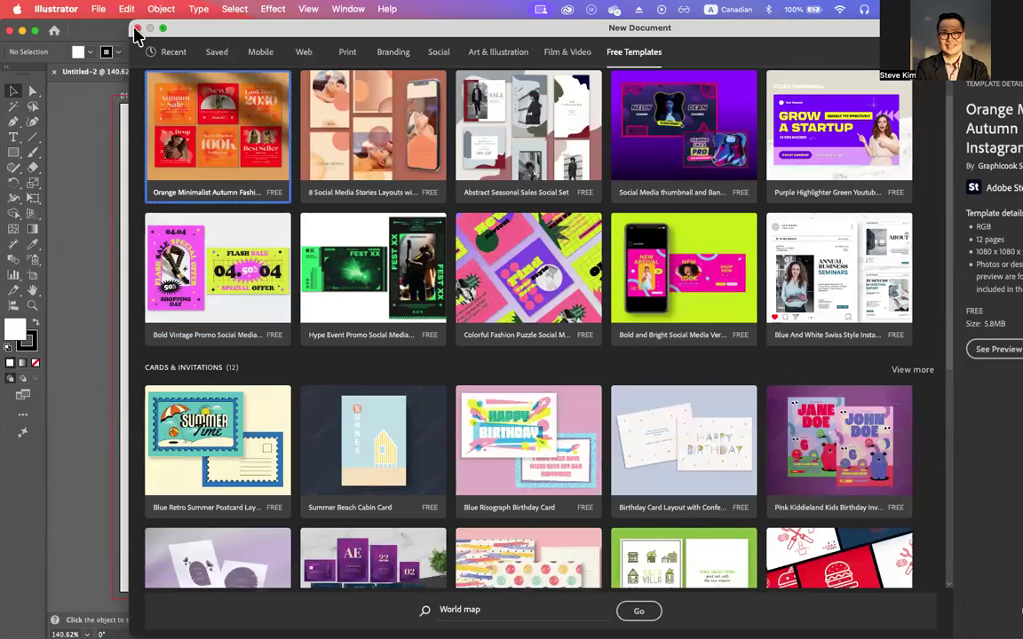
{"action": "left_click", "coordinate": [135, 30]}
Step: Open AdobeStock_298448204.ai from the Downloads folder as an Illustrator document
{"action": "left_click", "coordinate": [98, 10]}
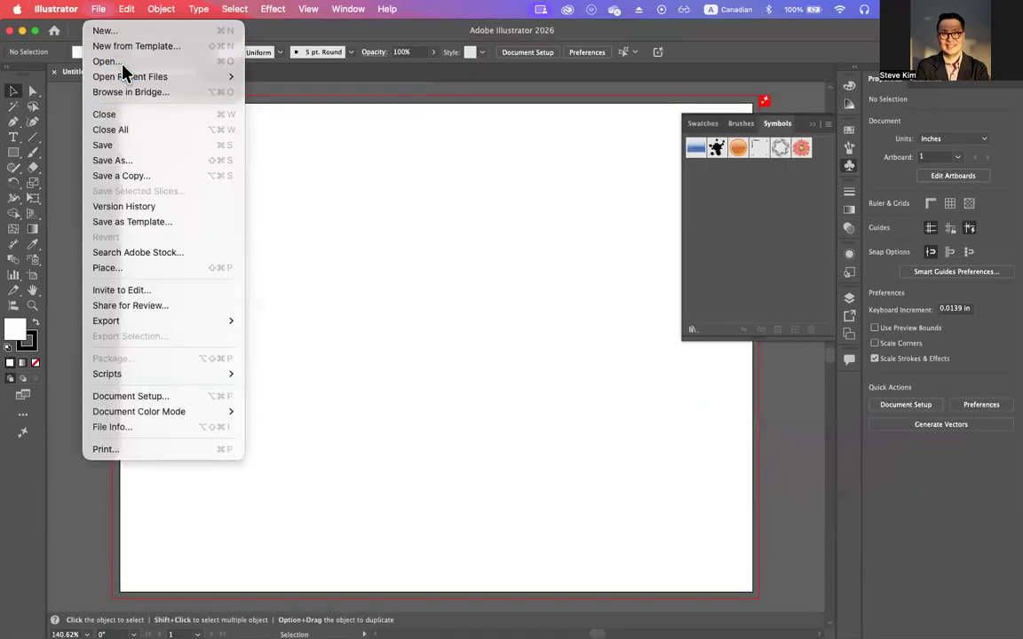
{"action": "left_click", "coordinate": [123, 64]}
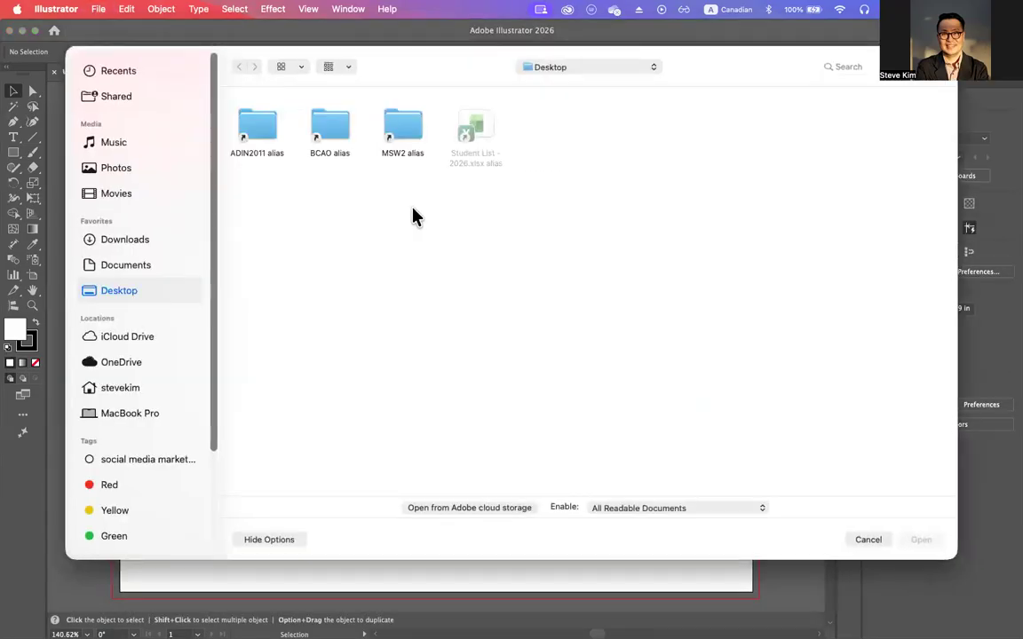
{"action": "left_click", "coordinate": [123, 241]}
{"action": "left_click", "coordinate": [257, 126]}
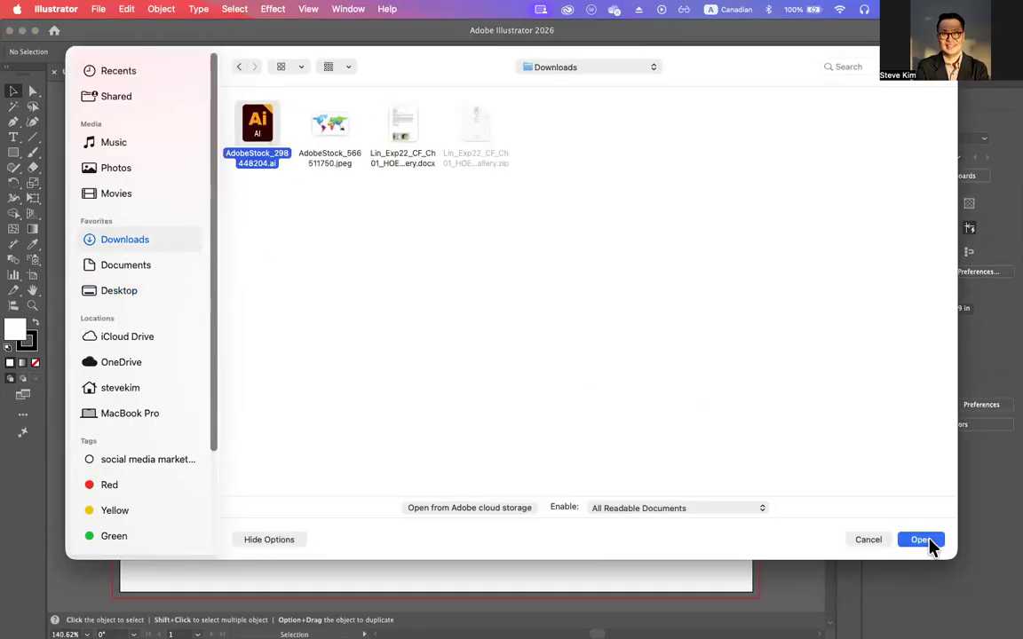
{"action": "left_click", "coordinate": [928, 542]}
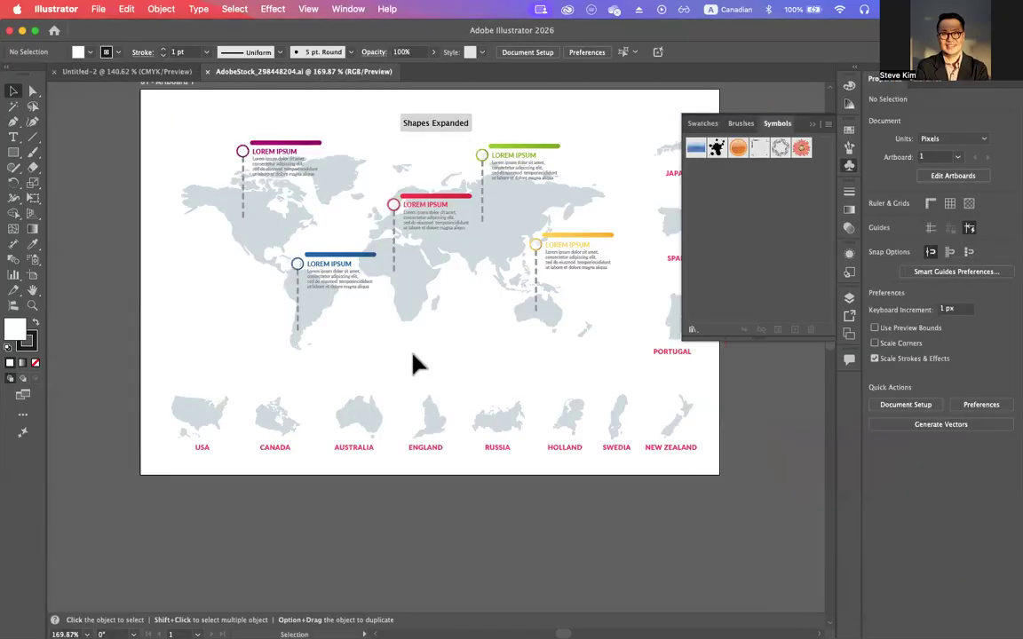
Step: Delete the small labelled country maps in the artboard's right column and bottom row, leaving the world map with its callouts
{"action": "scroll", "coordinate": [413, 364], "scroll_direction": "up", "scroll_amount": 5}
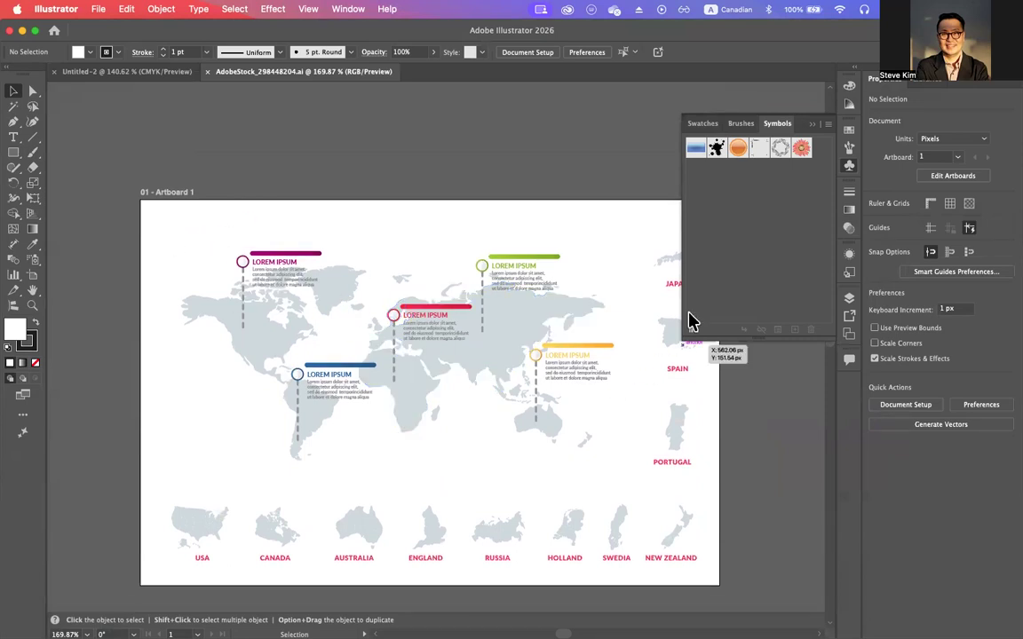
{"action": "left_click", "coordinate": [814, 124]}
{"action": "left_click_drag", "start_coordinate": [646, 219], "coordinate": [713, 575]}
{"action": "key", "text": "Delete"}
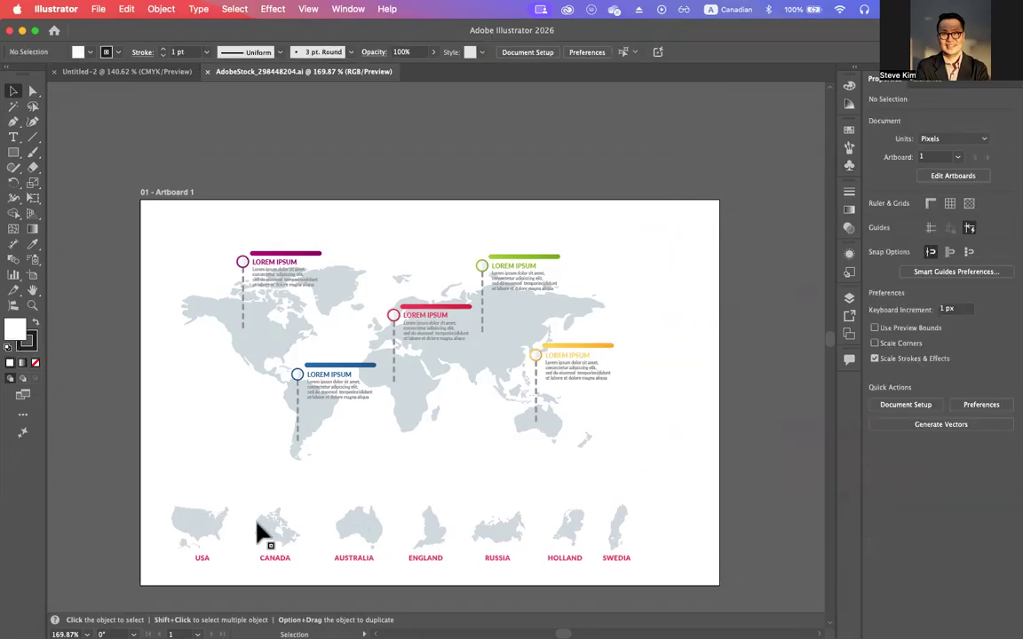
{"action": "left_click_drag", "start_coordinate": [160, 520], "coordinate": [691, 564]}
{"action": "key", "text": "Delete"}
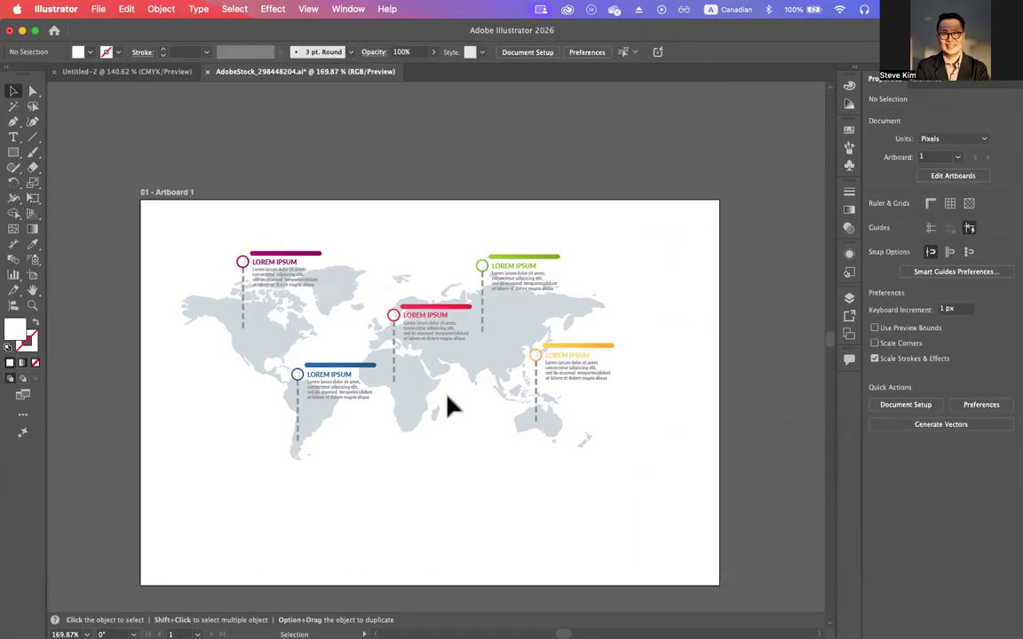
Step: Select the whole world map with its five callouts and copy it
{"action": "left_click_drag", "start_coordinate": [155, 217], "coordinate": [684, 525]}
{"action": "right_click", "coordinate": [521, 339]}
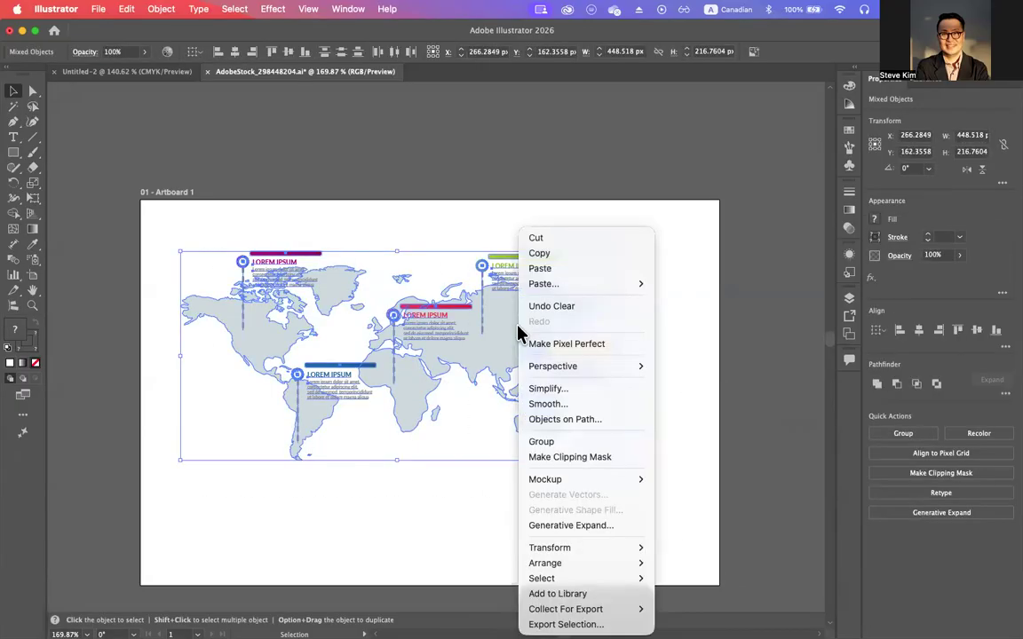
{"action": "left_click", "coordinate": [546, 256]}
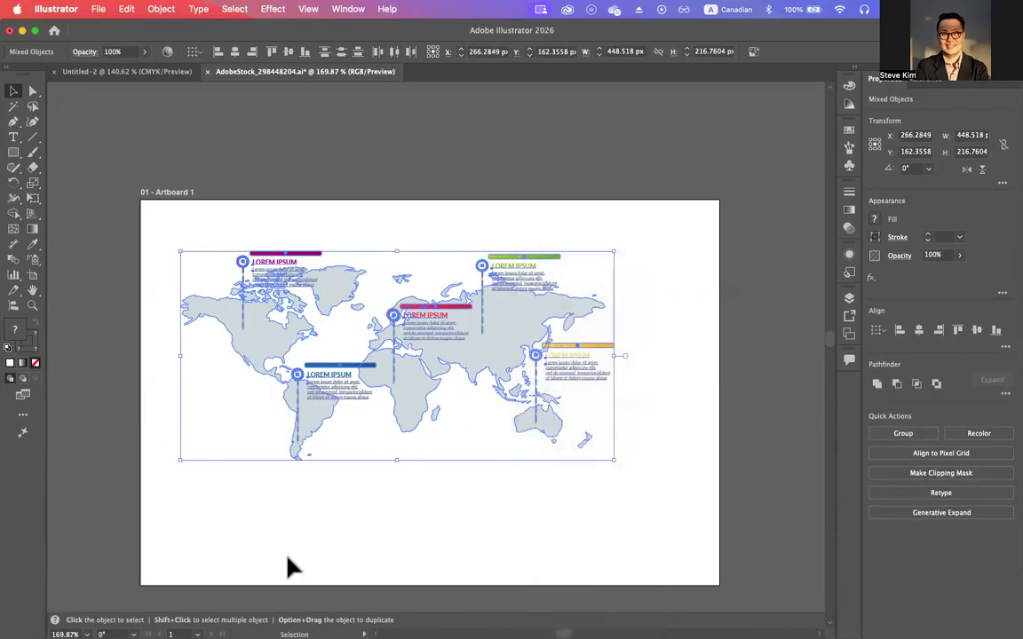
Step: Switch to InDesign and replace the placed infographic on the Untitled-6 page with the copied vector map artwork
{"action": "left_click", "coordinate": [23, 30]}
{"action": "left_click_drag", "start_coordinate": [429, 433], "coordinate": [351, 90]}
{"action": "key", "text": "Delete"}
{"action": "key", "text": "super+v"}
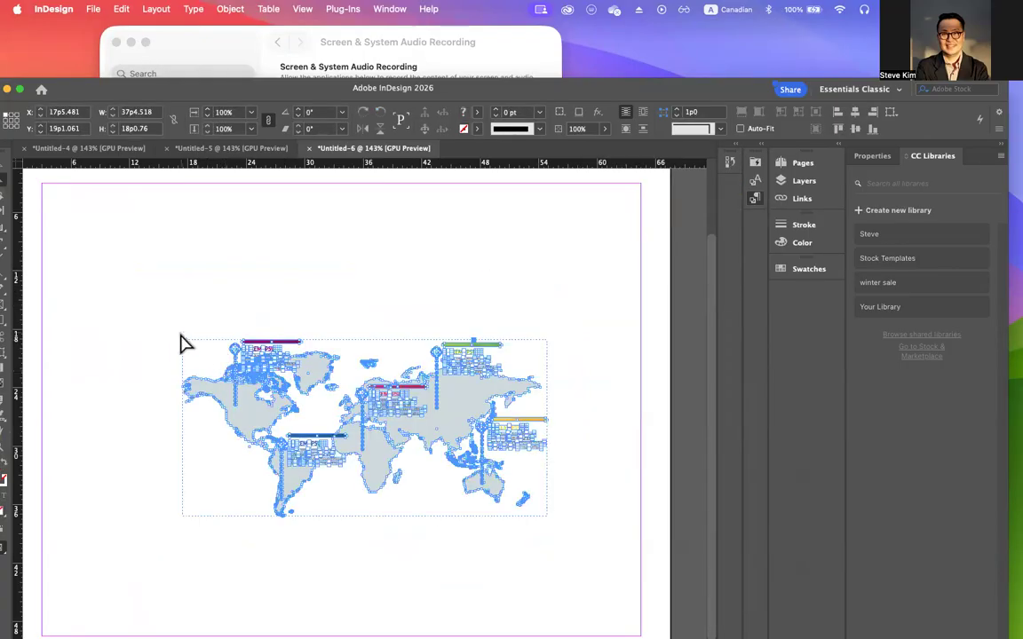
Step: Select parts of the pasted map one at a time: the Eurasia-Africa landmass, the purple callout's heading and the green callout's bar
{"action": "left_click", "coordinate": [151, 304]}
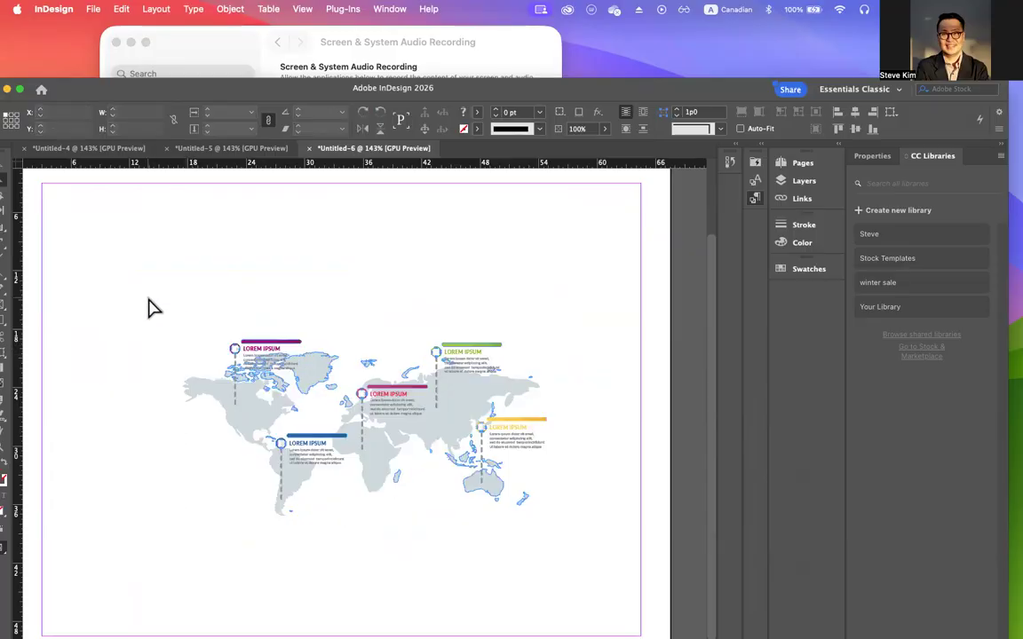
{"action": "left_click", "coordinate": [473, 415]}
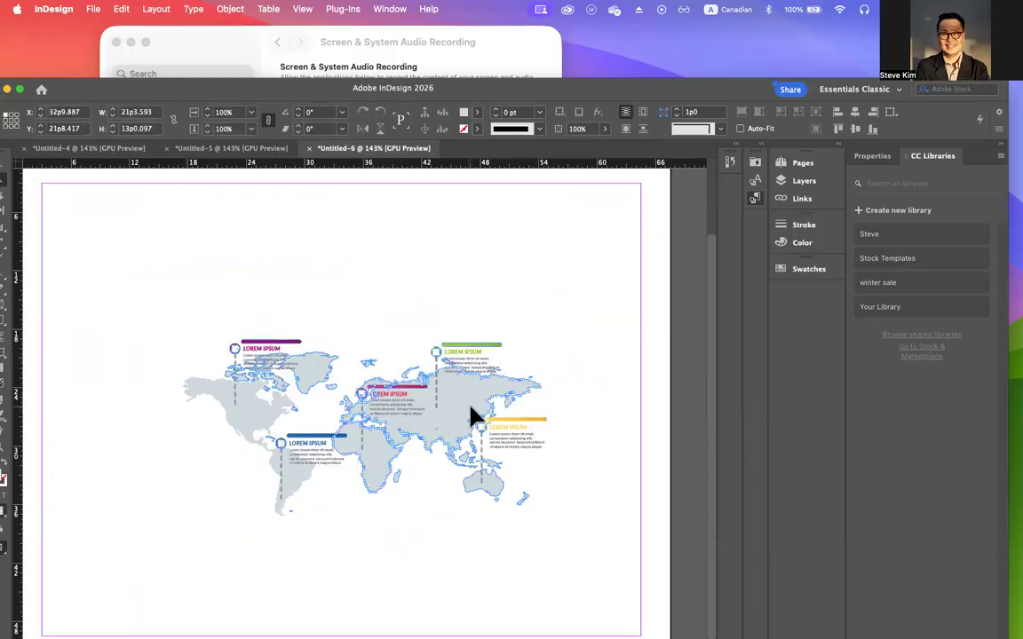
{"action": "left_click_drag", "start_coordinate": [302, 88], "coordinate": [336, 31]}
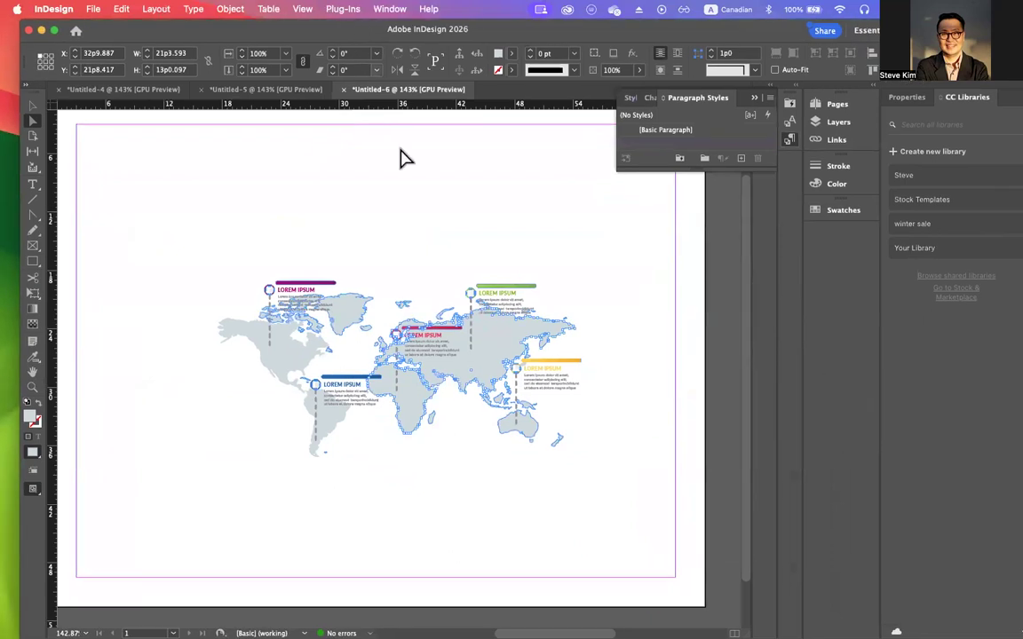
{"action": "left_click", "coordinate": [33, 387]}
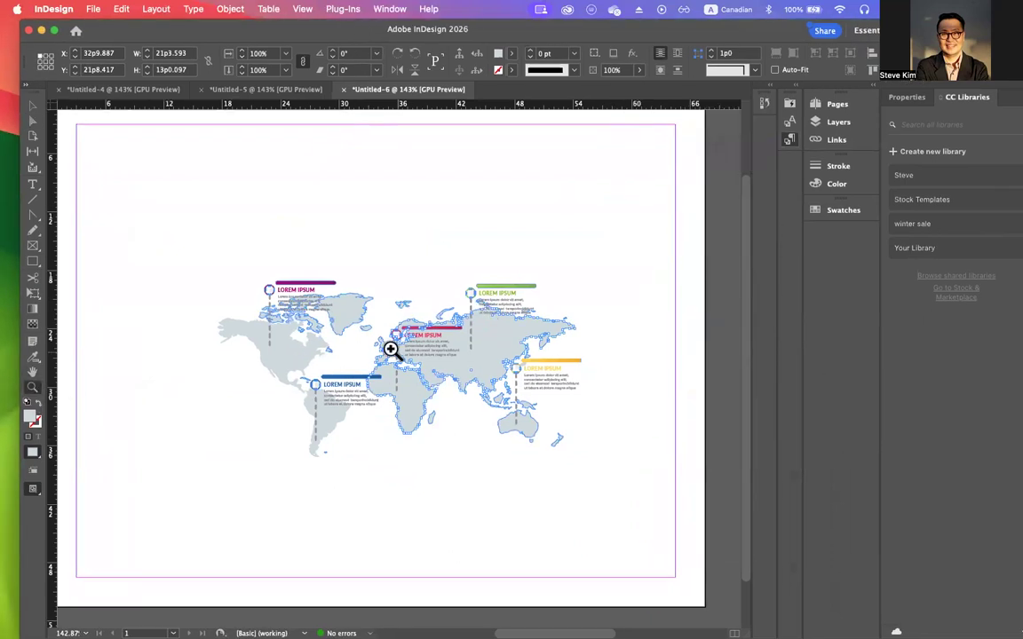
{"action": "left_click", "coordinate": [354, 290]}
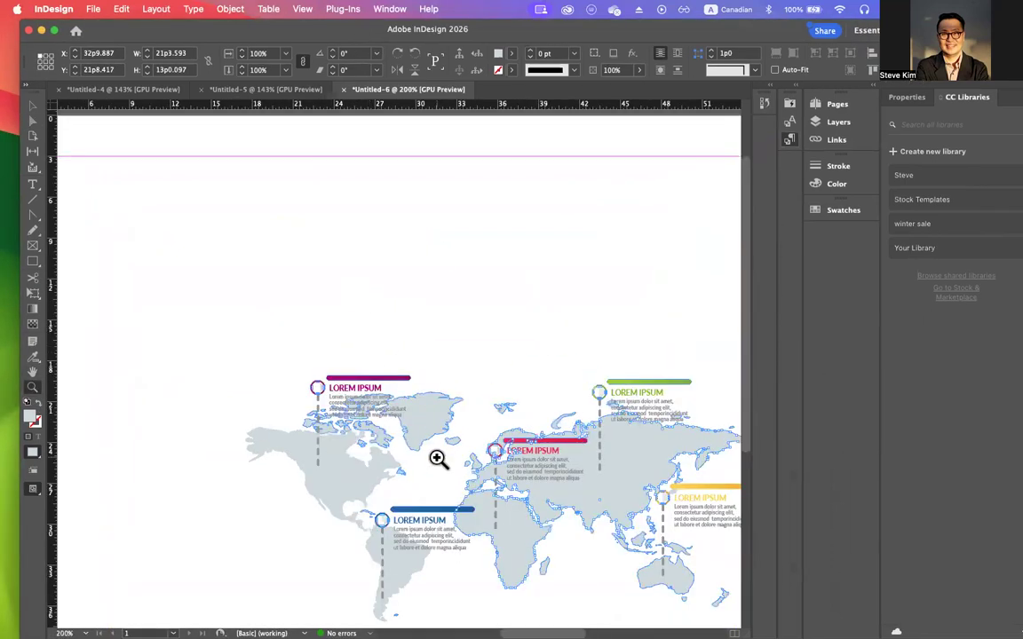
{"action": "left_click", "coordinate": [438, 457]}
{"action": "left_click", "coordinate": [33, 184]}
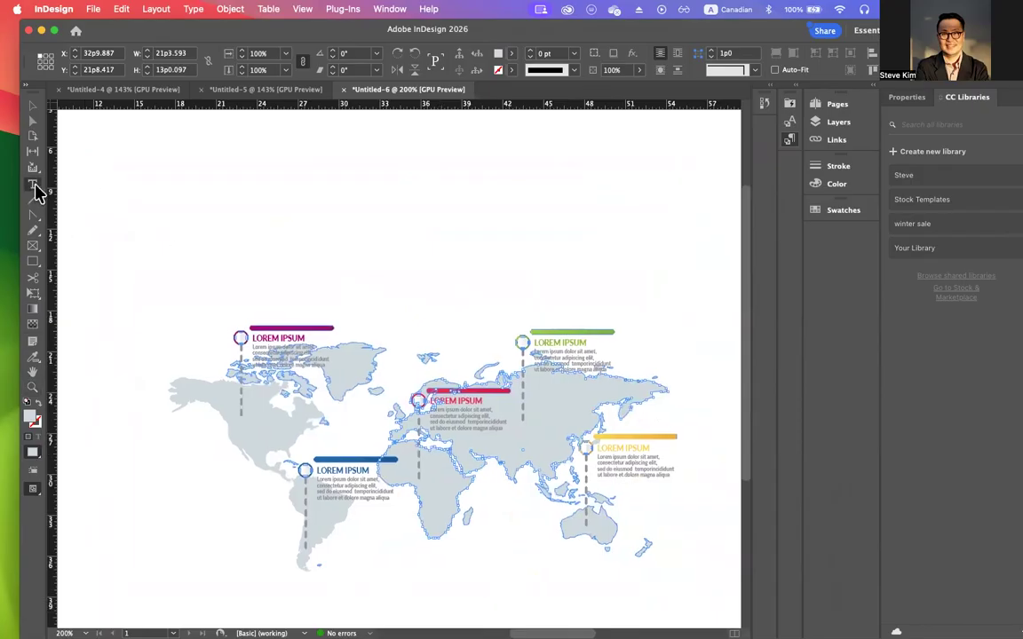
{"action": "left_click", "coordinate": [33, 105]}
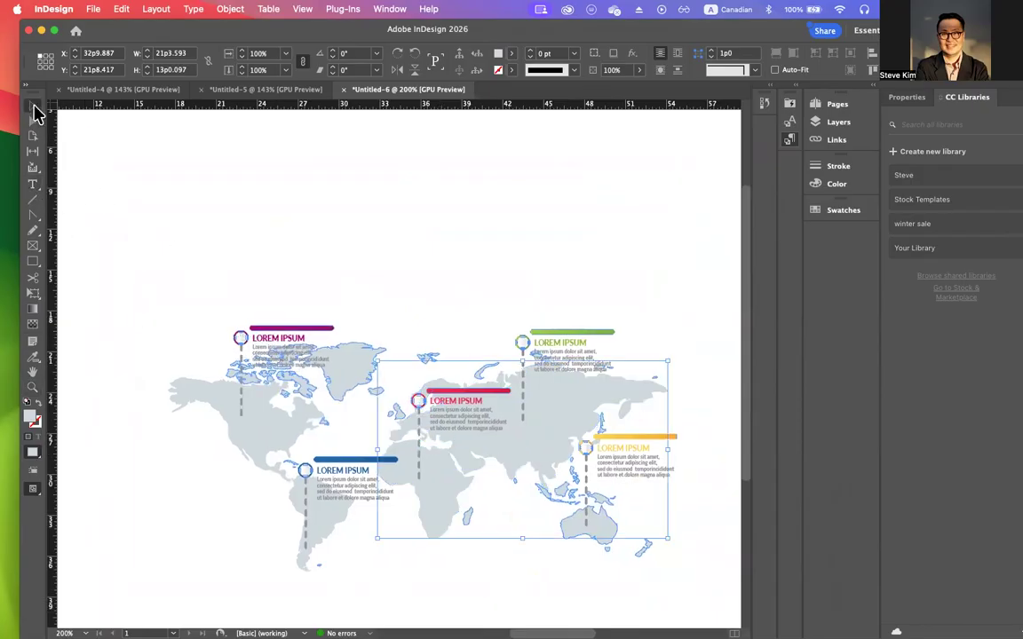
{"action": "left_click", "coordinate": [262, 336]}
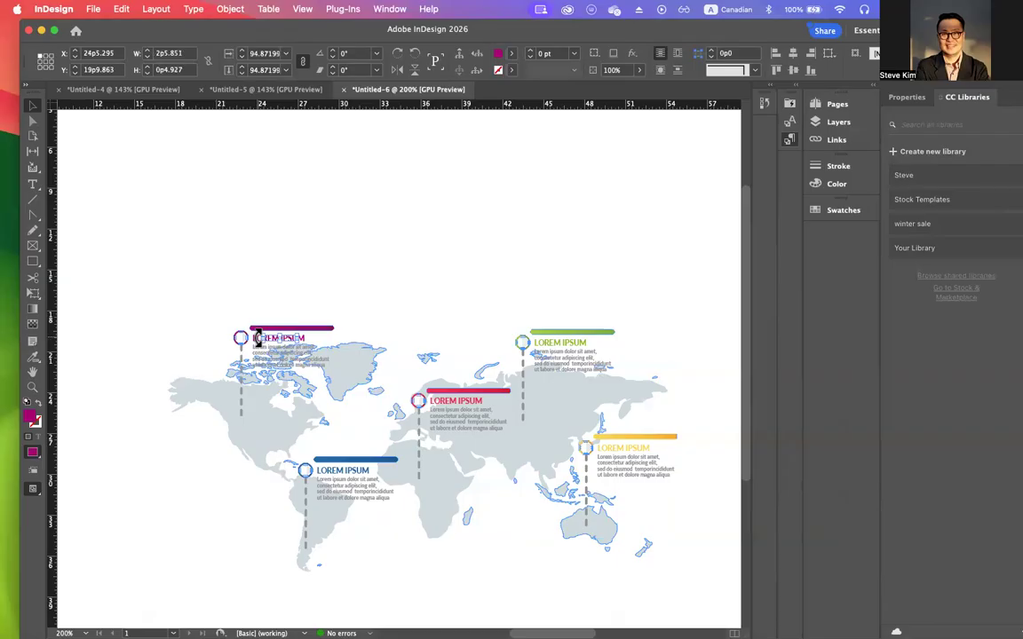
{"action": "left_click", "coordinate": [571, 331]}
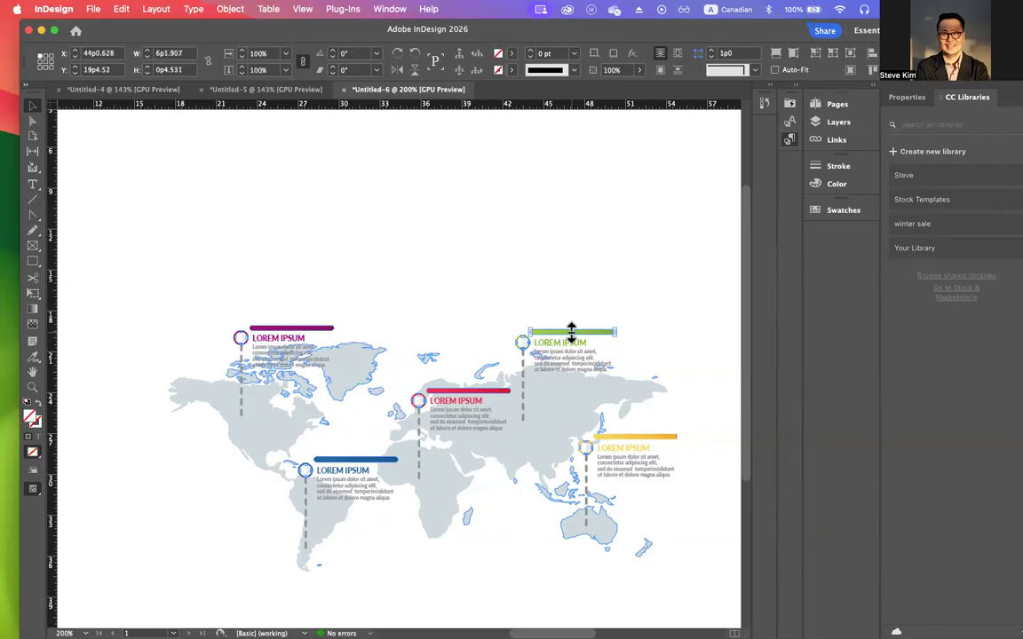
Step: Recolour the fill of the North and South America landmass to a red tone with the Color Picker
{"action": "left_click", "coordinate": [259, 441]}
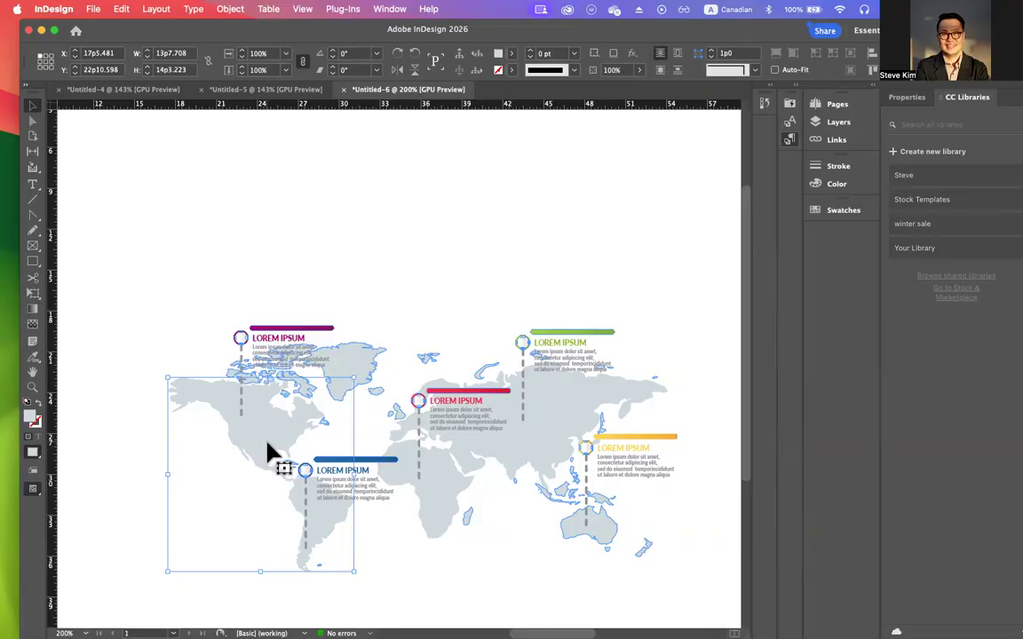
{"action": "double_click", "coordinate": [32, 423]}
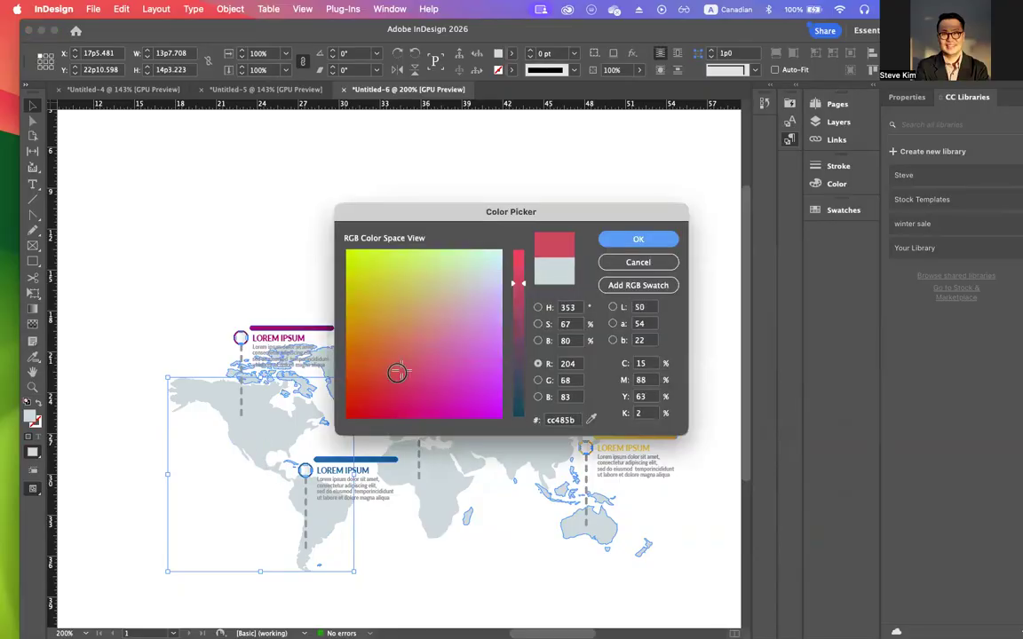